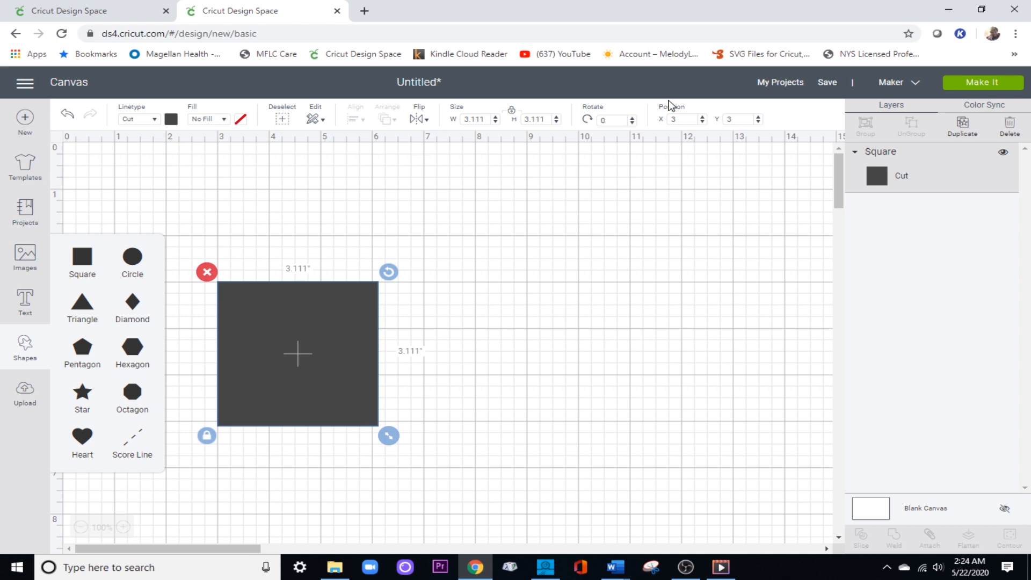
- Move the square to position X 1, Y 1 on the canvas
left_click_drag(688, 120, 564, 120)
type("1")
left_click_drag(744, 119, 632, 114)
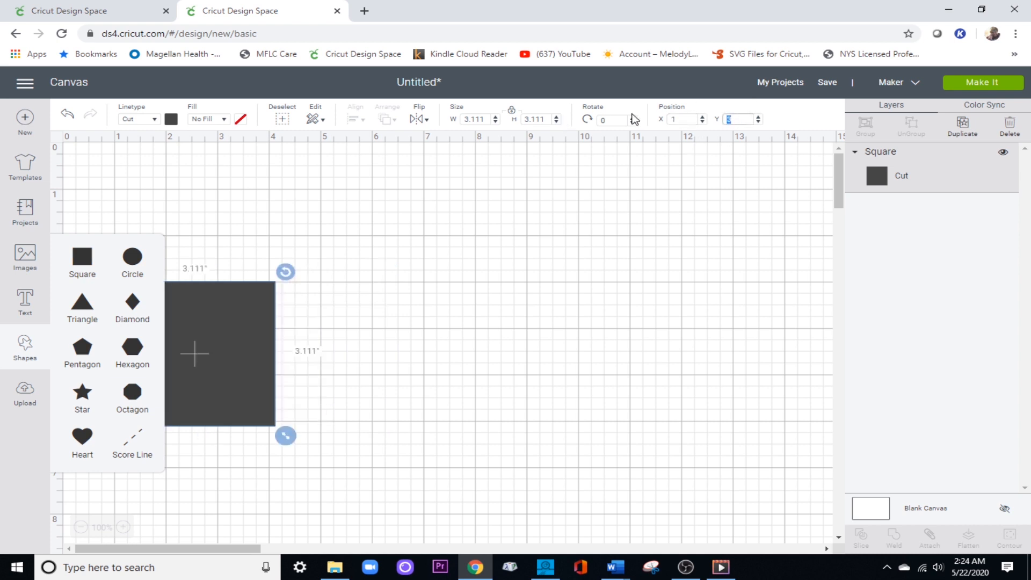
type("1")
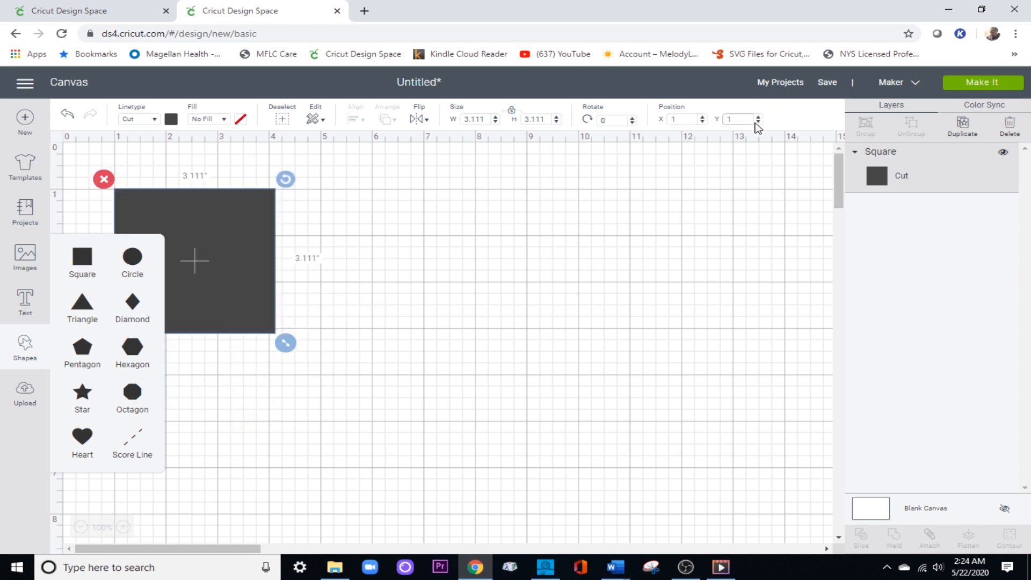
- Position the square at the canvas origin, X 0 and Y 0
left_click_drag(694, 121, 585, 115)
type("0")
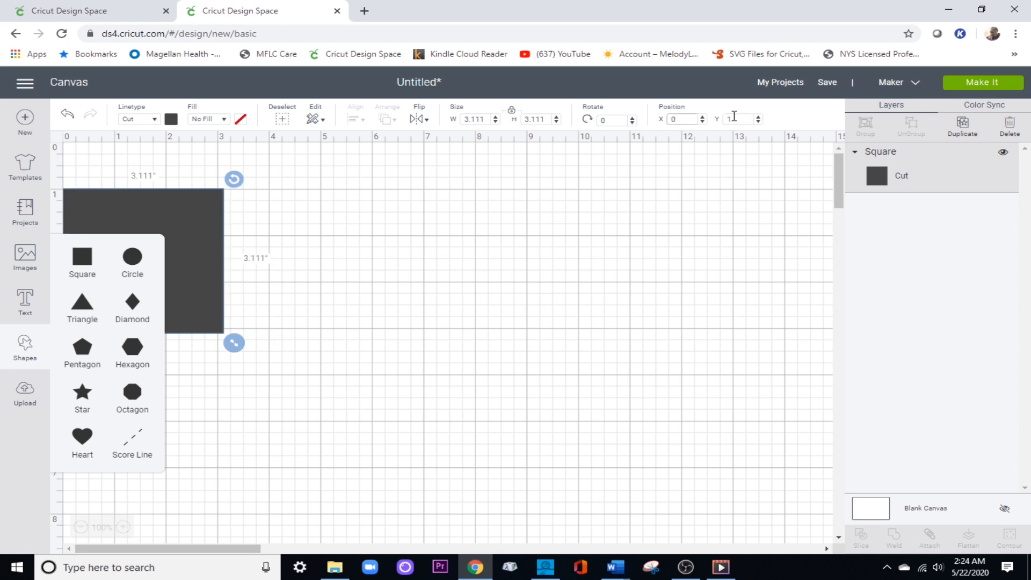
left_click_drag(734, 117, 644, 120)
type("0")
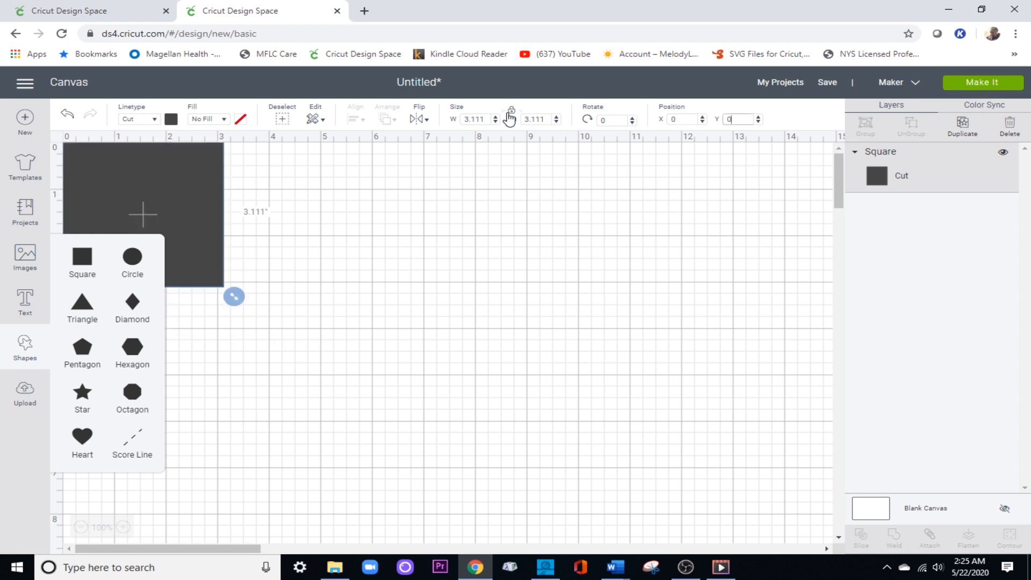
- Resize the square into a rectangle 10.25 inches wide and 4 inches high
left_click_drag(489, 117, 422, 121)
type("10.25")
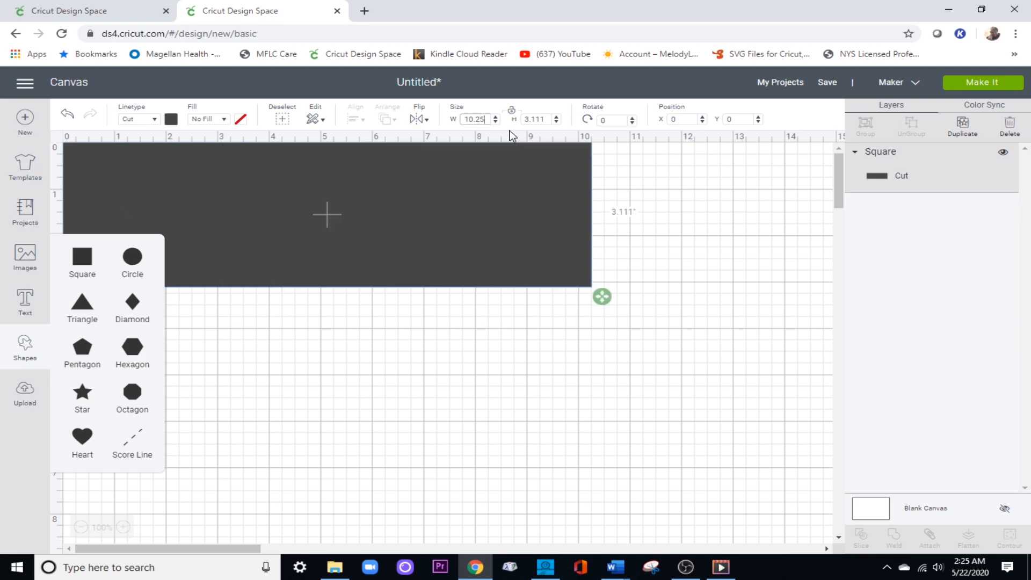
double_click(535, 119)
type("4")
- Change the rectangle's material color to light purple
left_click(171, 119)
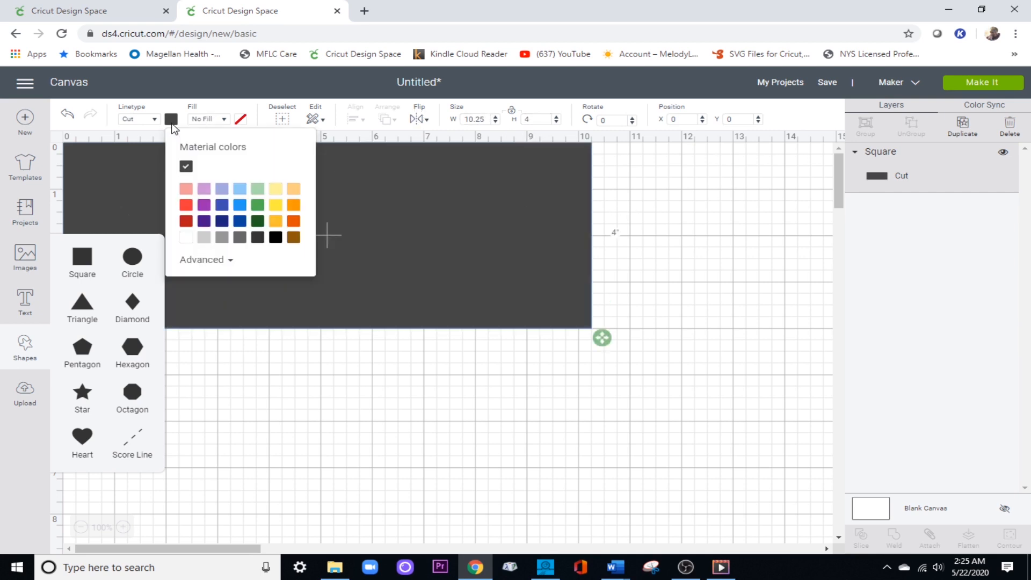
left_click(203, 189)
left_click(407, 200)
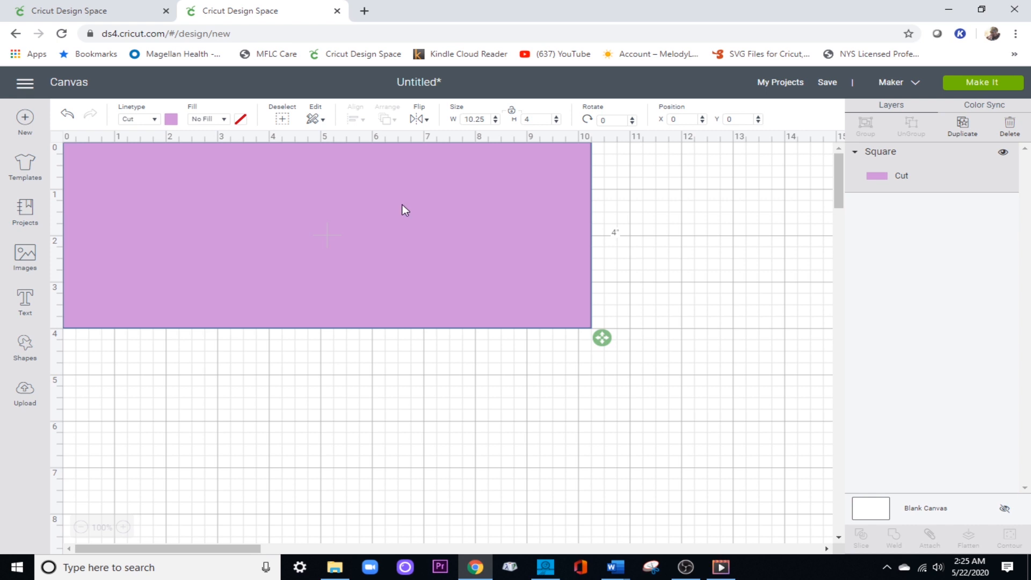
- Add a single score line to the canvas, removing the accidental pair of lines
left_click(25, 347)
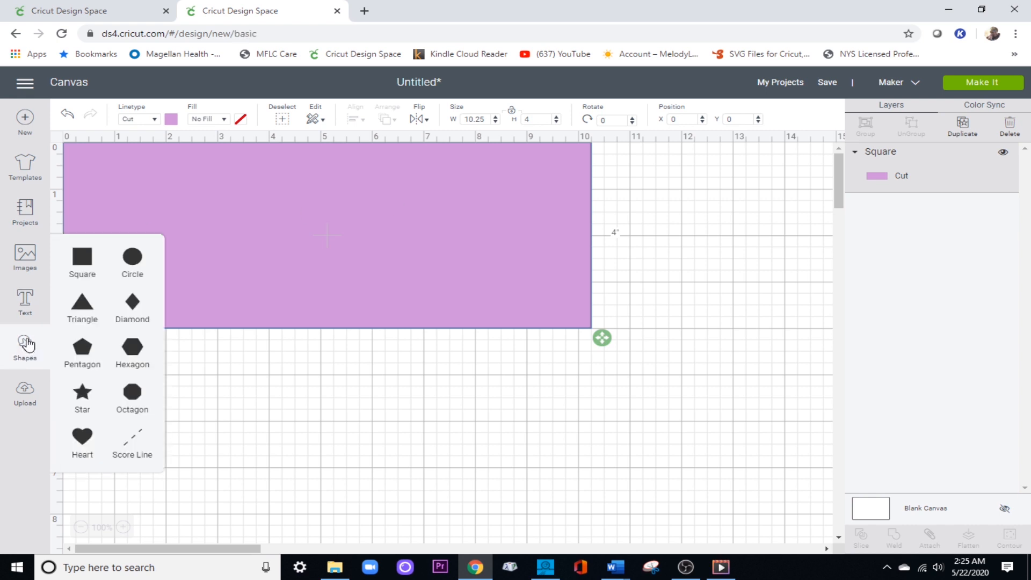
double_click(129, 444)
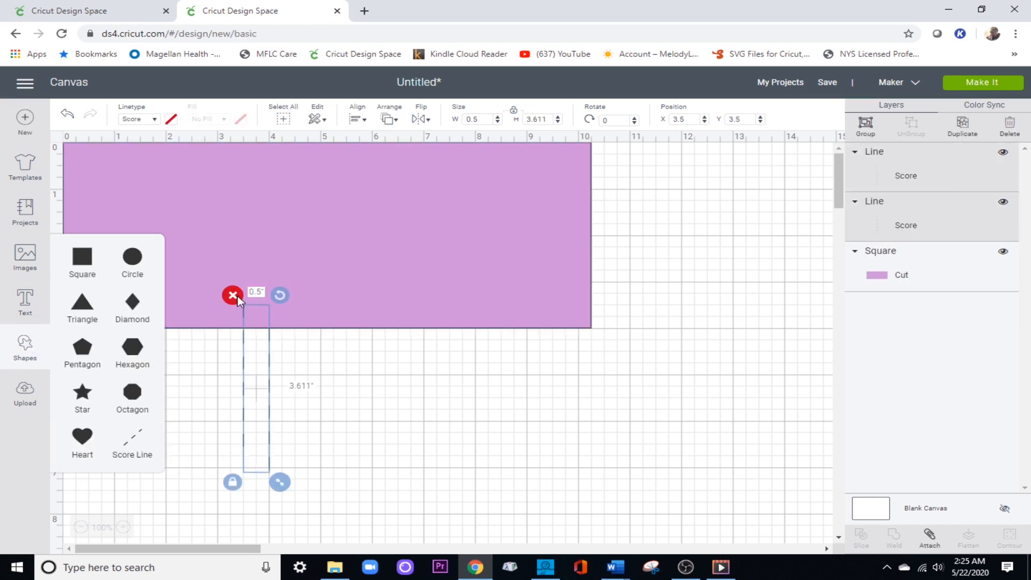
left_click(233, 296)
left_click(132, 444)
left_click(239, 403)
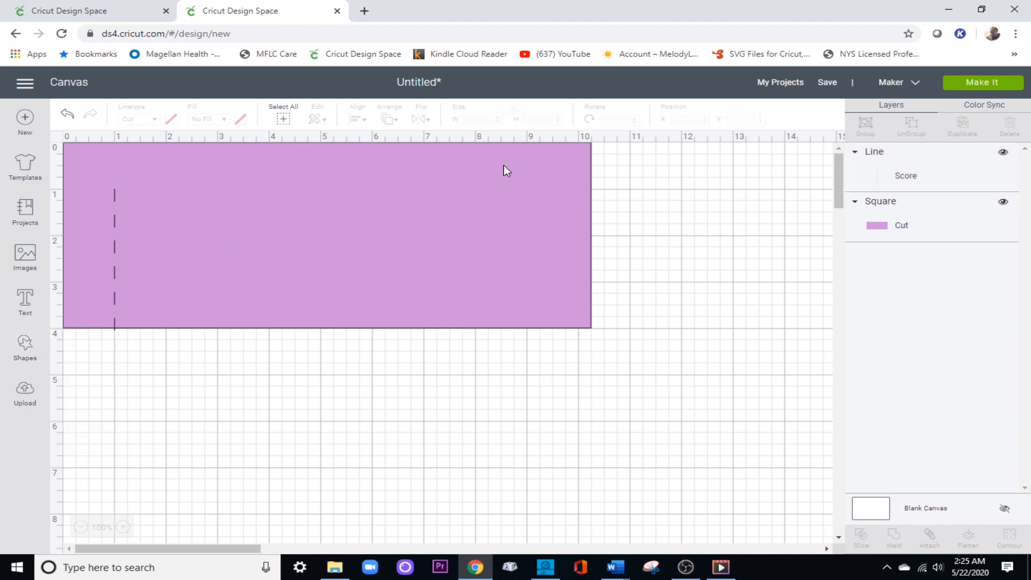
- Position the score line at X 5.5, Y 0 and set its height to 4 inches
left_click(115, 257)
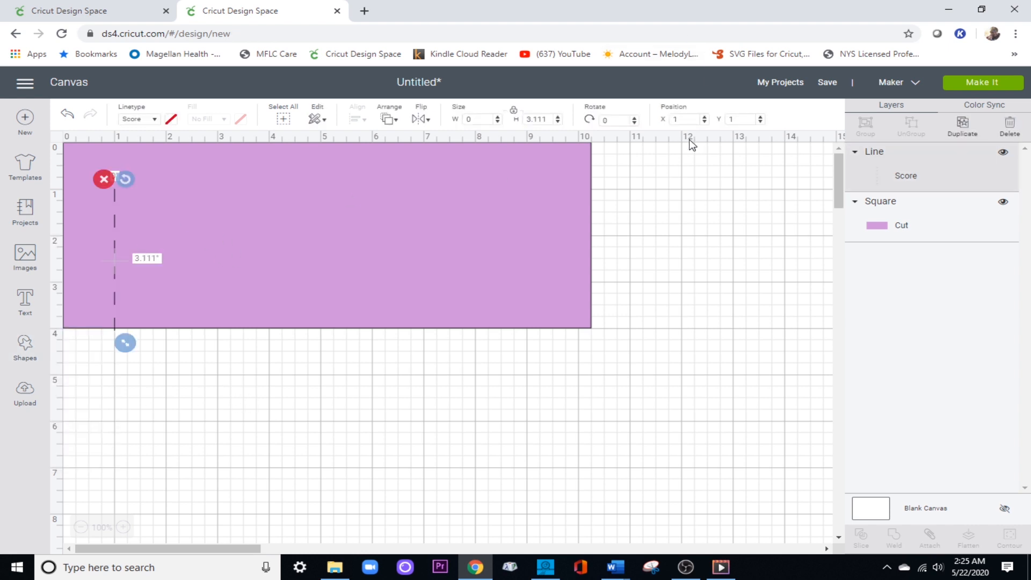
double_click(740, 119)
type("5.5")
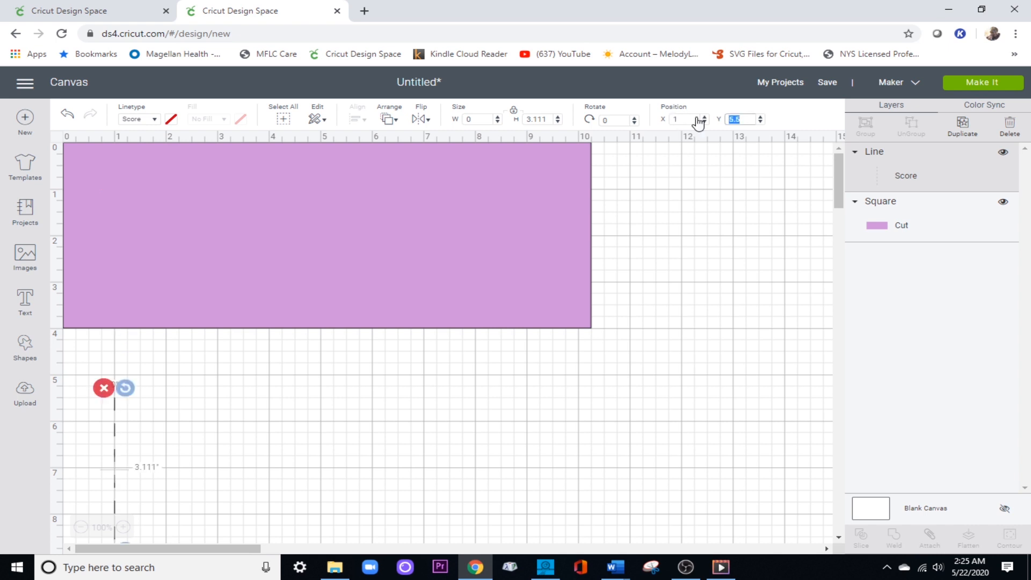
key("ctrl+z")
left_click_drag(681, 119, 626, 120)
type("5.5")
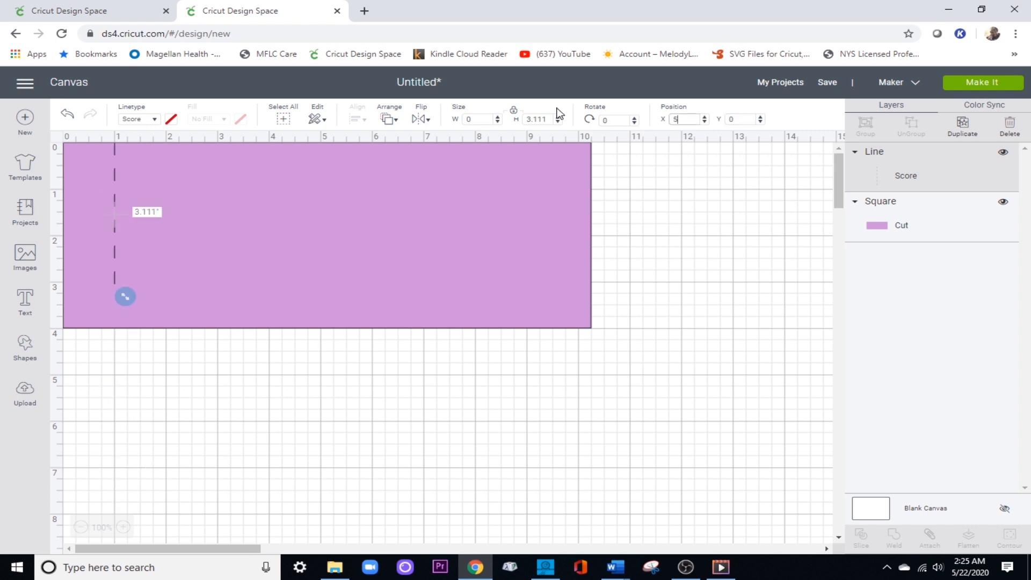
double_click(530, 121)
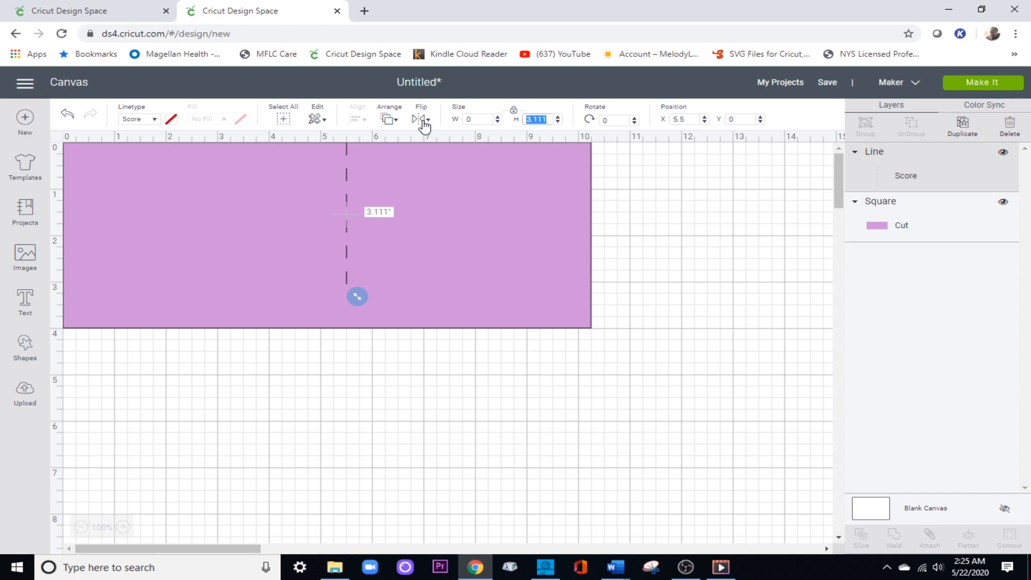
type("4")
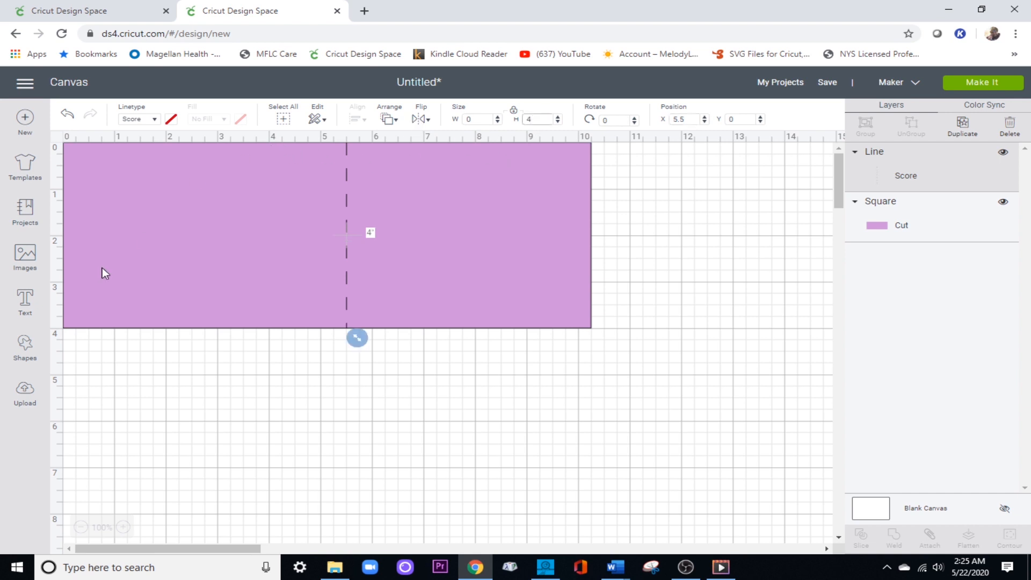
- Add a second score line within the left part of the purple rectangle and rotate it 45 degrees
left_click(24, 348)
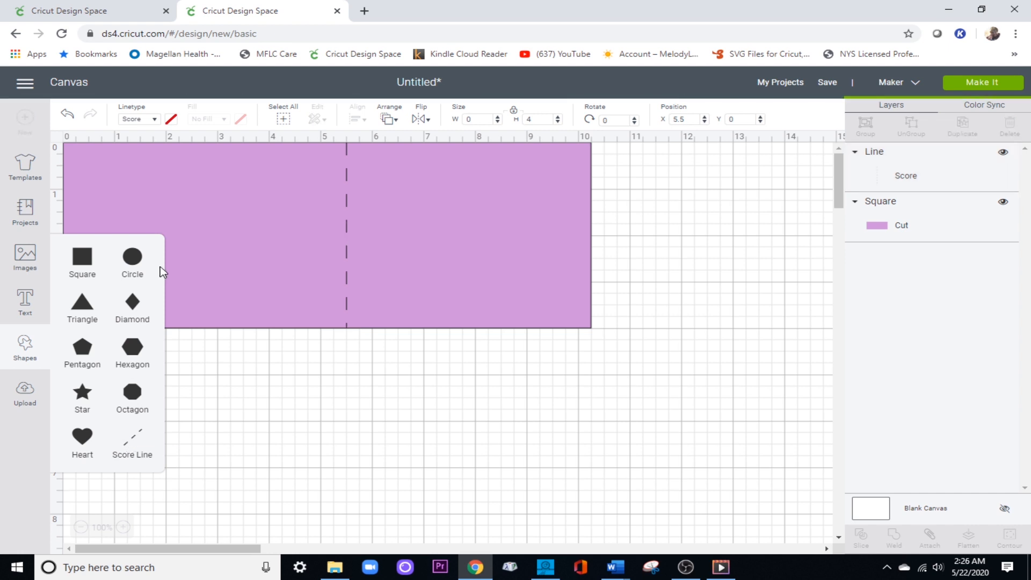
left_click(240, 376)
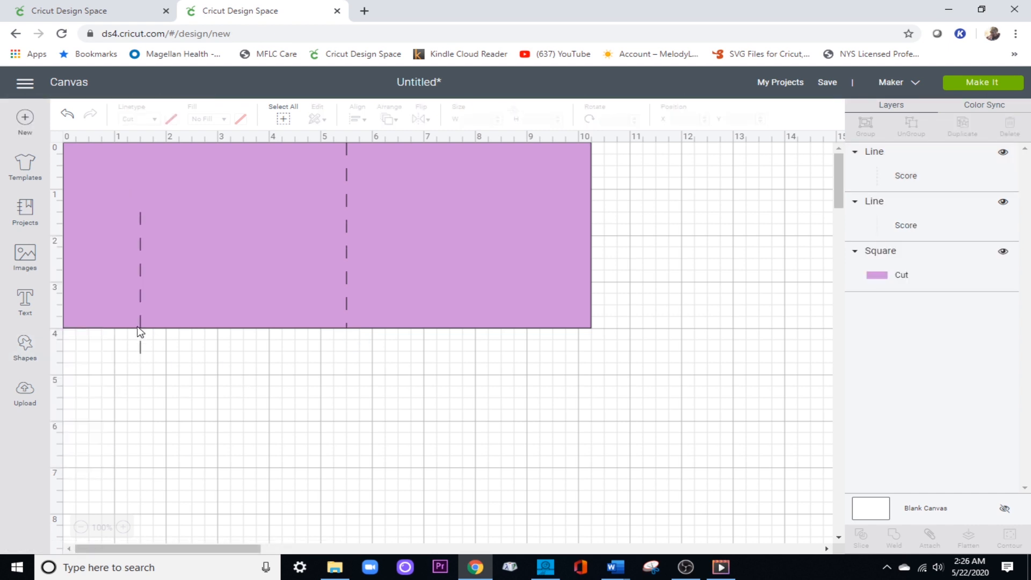
left_click_drag(140, 332, 144, 300)
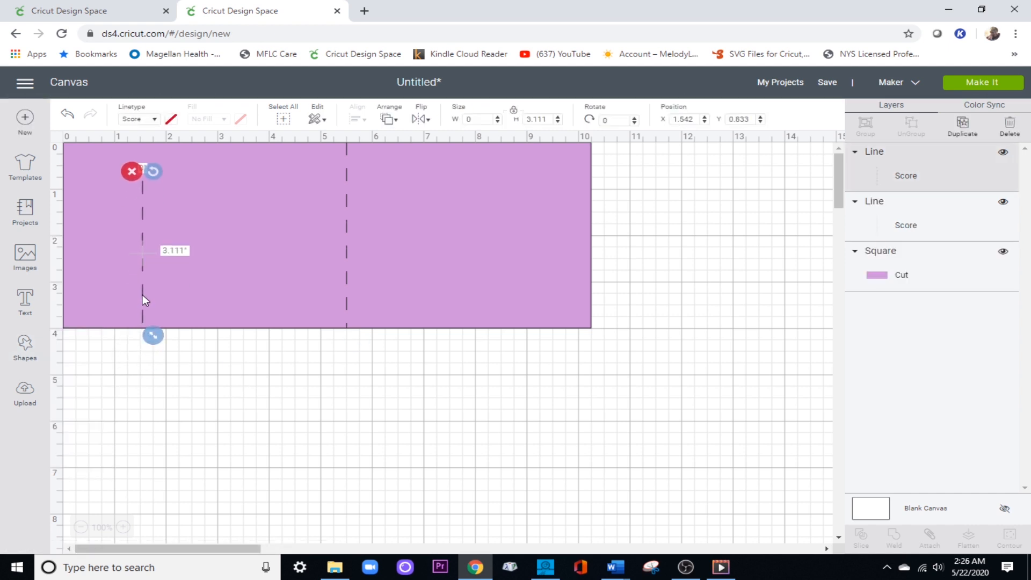
left_click(612, 120)
type("45")
key("Return")
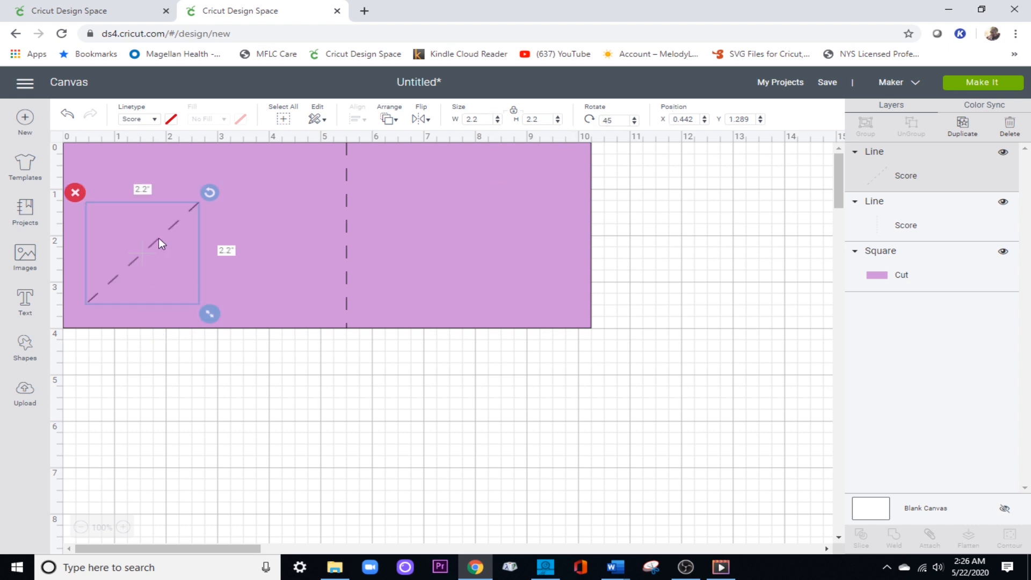
- Resize the diagonal score line to 4 by 4 inches and position it at X 0, Y 0
left_click_drag(159, 237, 228, 177)
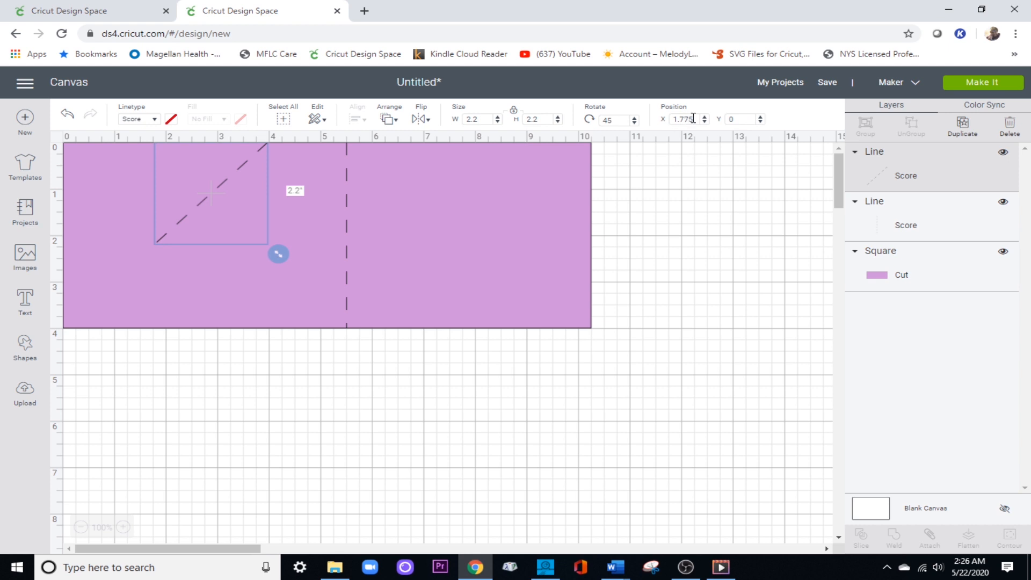
double_click(542, 120)
type("4")
key("Return")
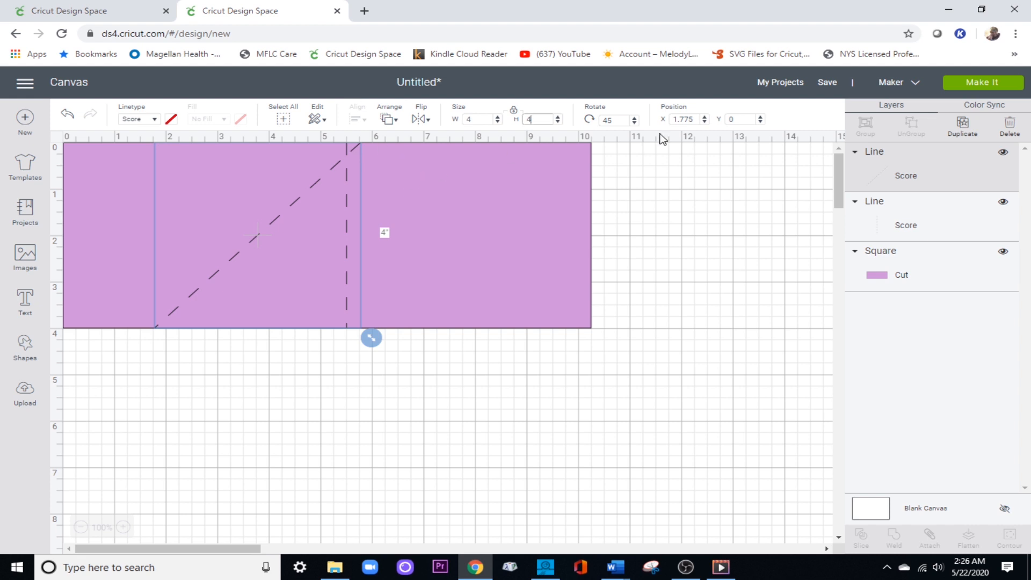
double_click(693, 116)
type("0")
key("Return")
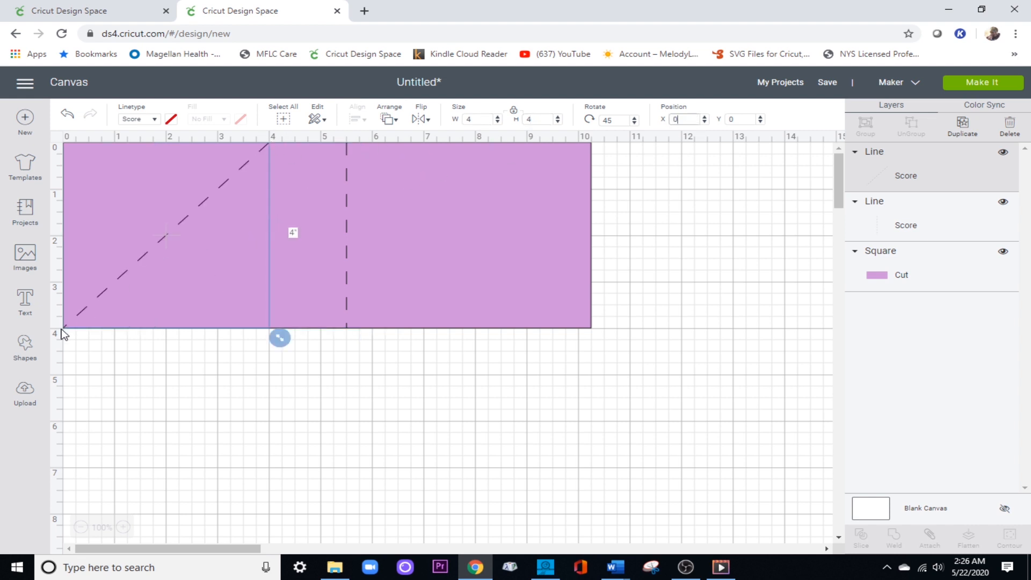
- Attach both score lines to the purple rectangle and duplicate the attached piece
left_click_drag(666, 177, 221, 199)
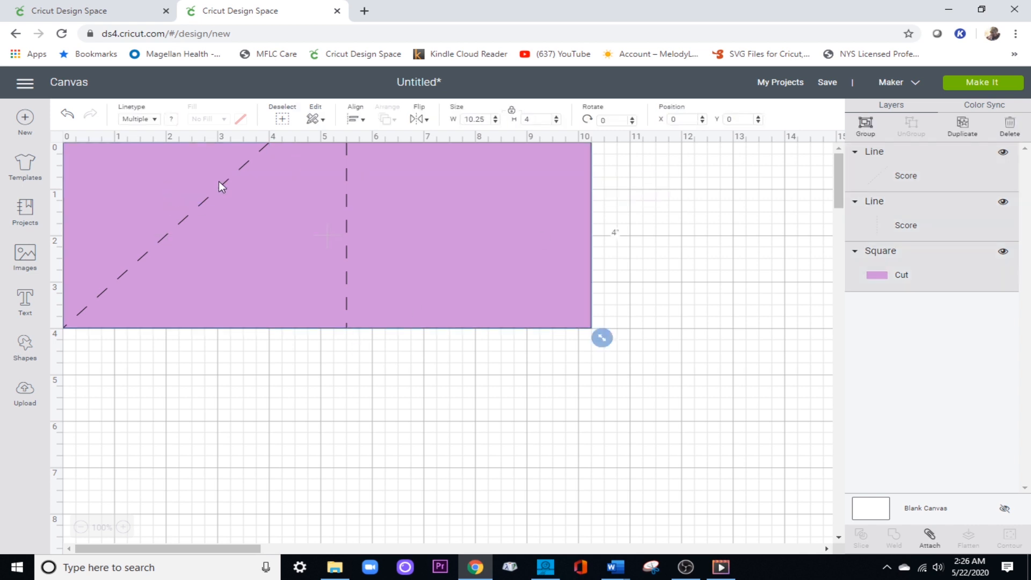
left_click(930, 537)
left_click(963, 126)
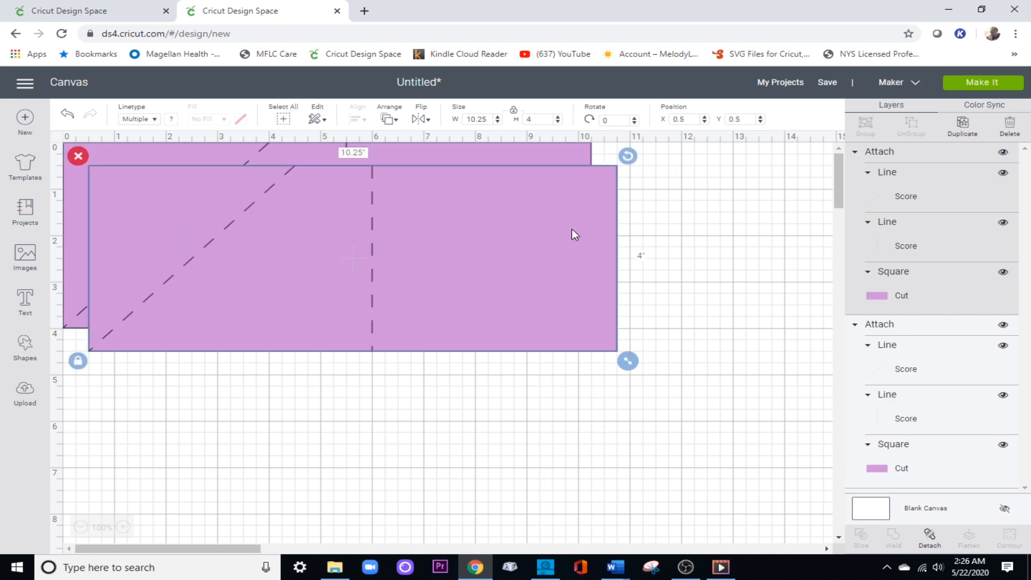
- Rotate the duplicated card piece 180 degrees and move it over the original
left_click(615, 120)
type("180")
key("Return")
left_click_drag(428, 254, 403, 250)
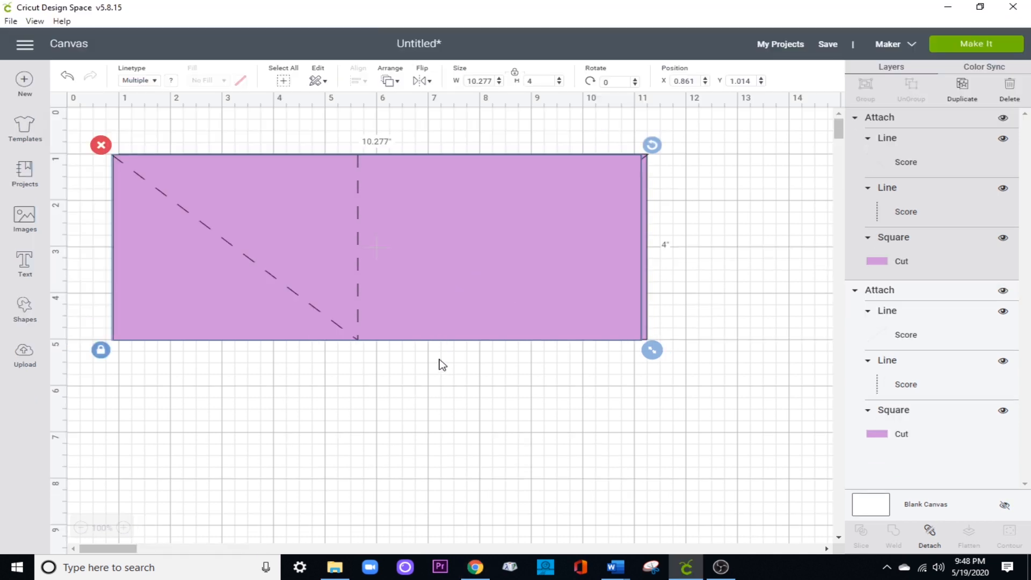
- Insert a new square and unlock its proportions
left_click(21, 319)
left_click(86, 227)
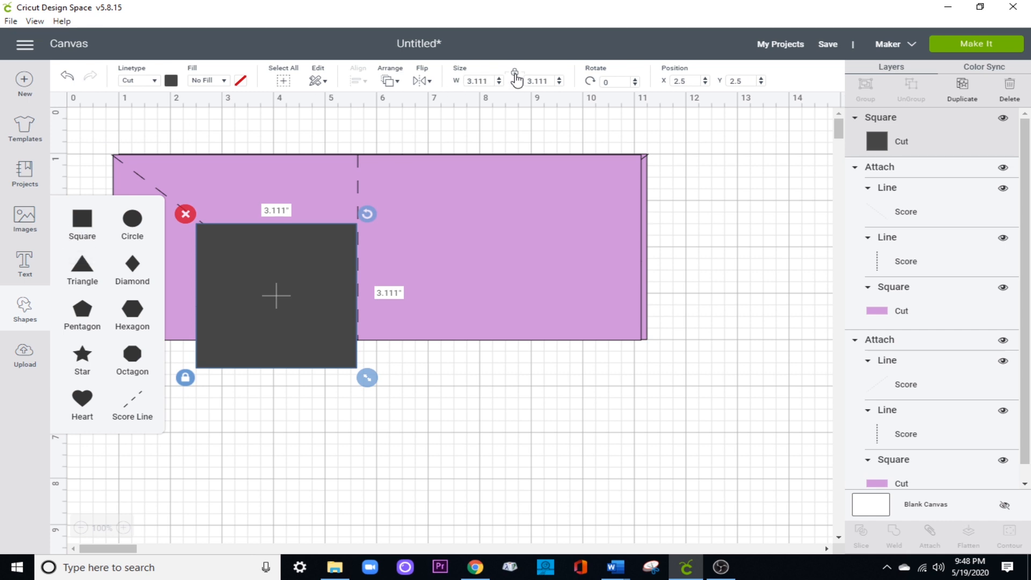
left_click(516, 77)
left_click(252, 129)
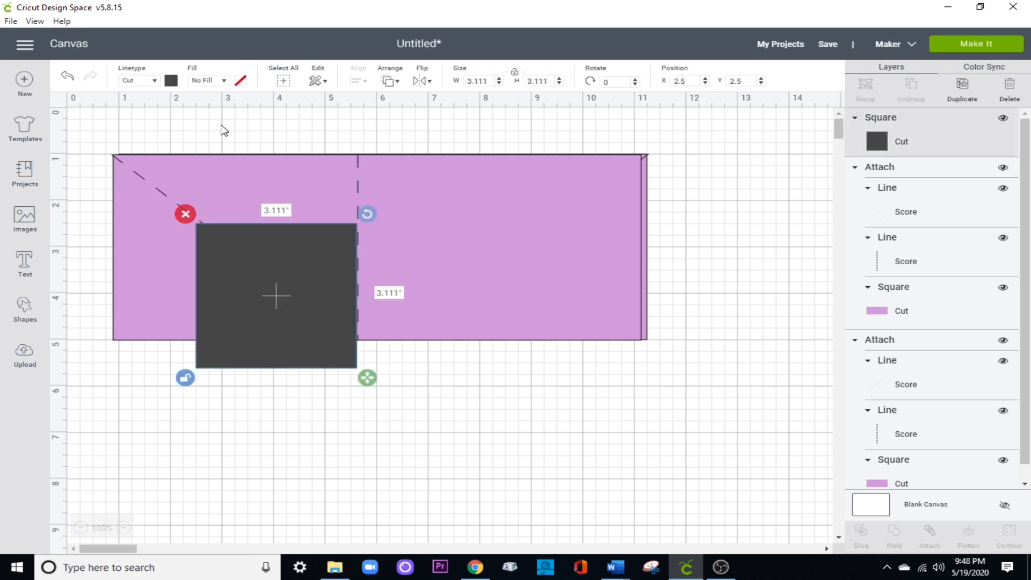
- Change the new square's material color to yellow
left_click(171, 81)
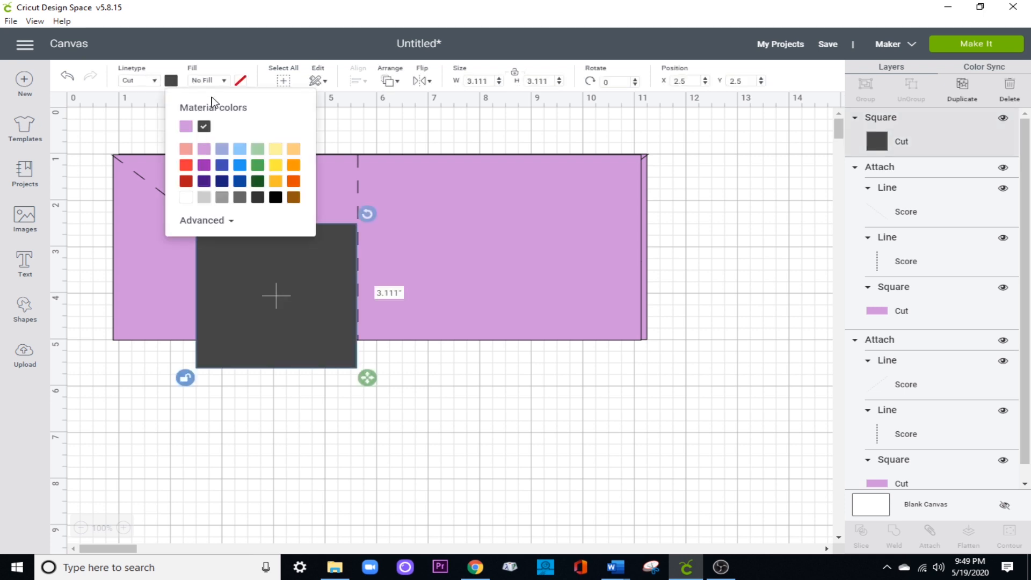
left_click(275, 165)
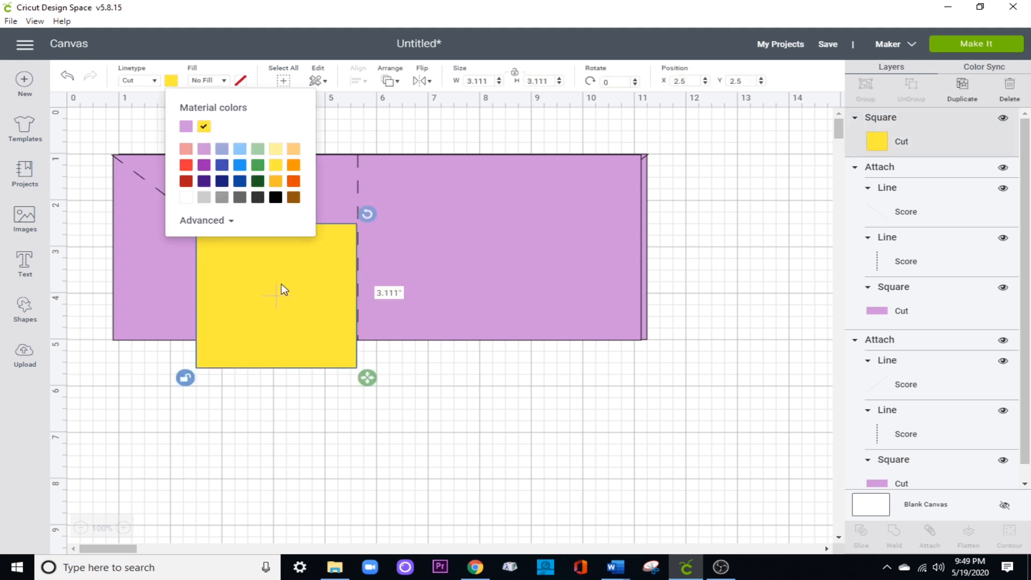
left_click(292, 253)
- Resize the yellow square to 5.375 by 3.875 inches and place it on the card section right of the vertical score line
left_click(490, 82)
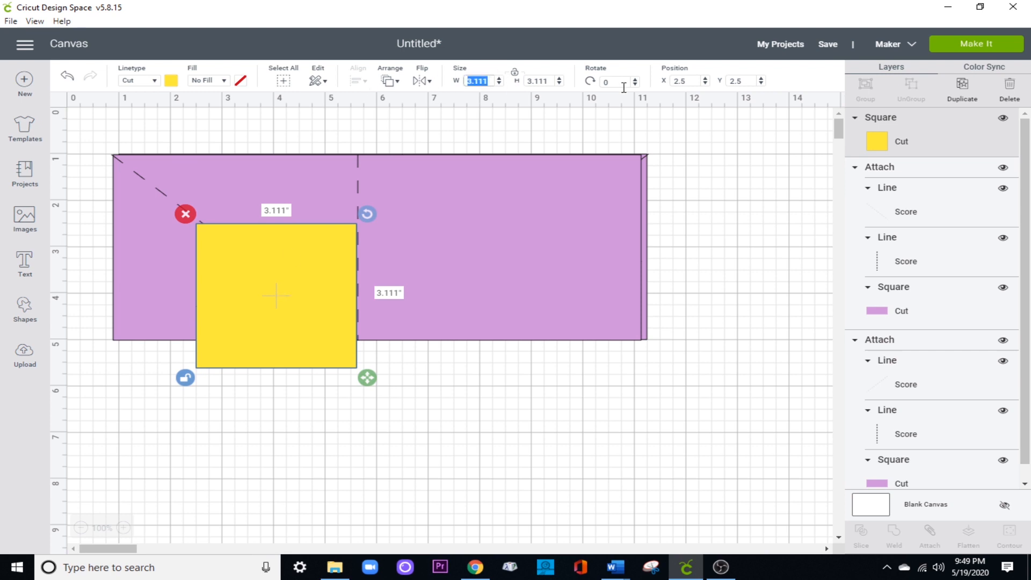
type("5.375")
key("Return")
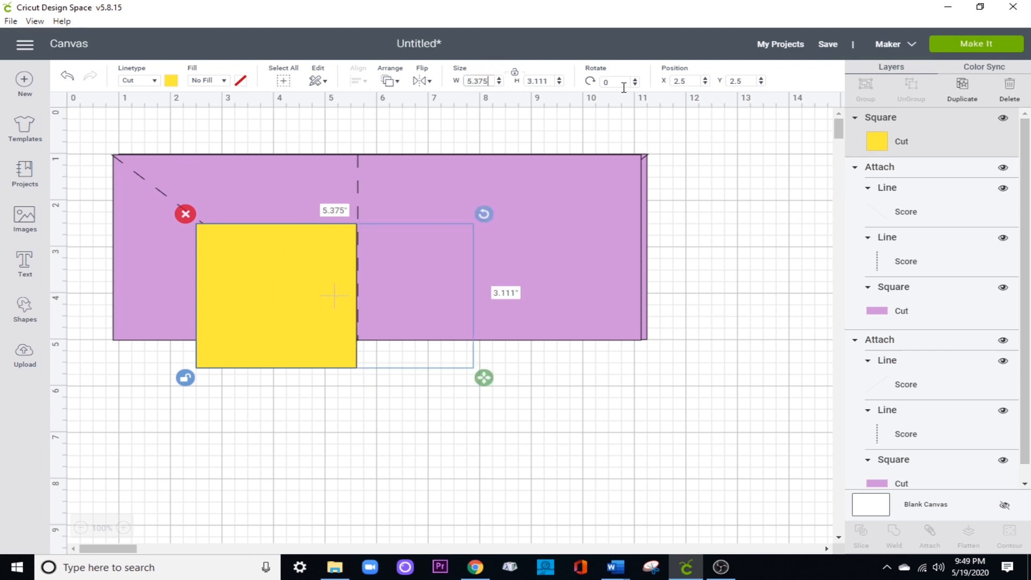
left_click(550, 84)
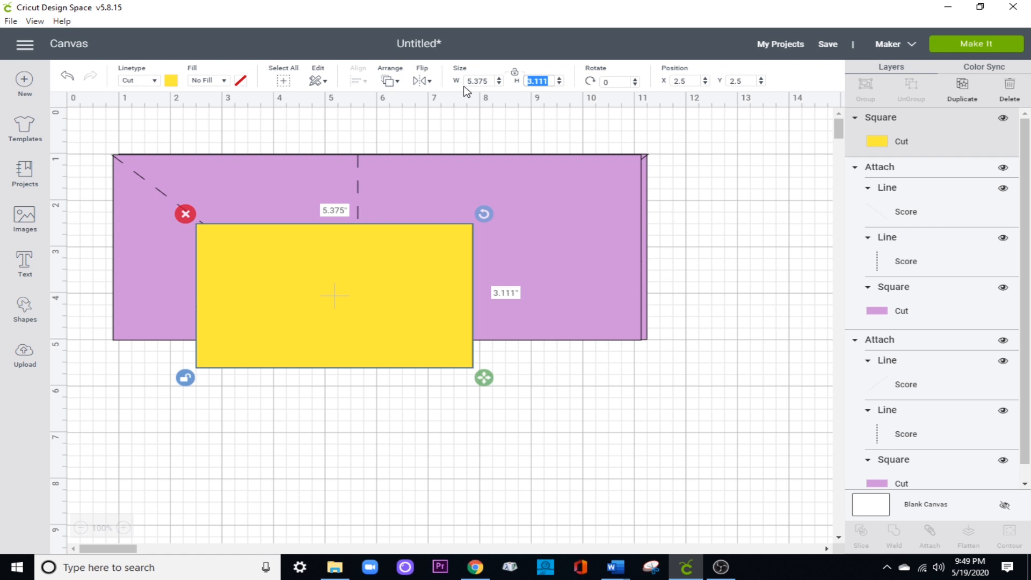
type("3.875")
left_click_drag(378, 348, 545, 297)
- Duplicate the yellow rectangle and color the copy white
left_click(964, 96)
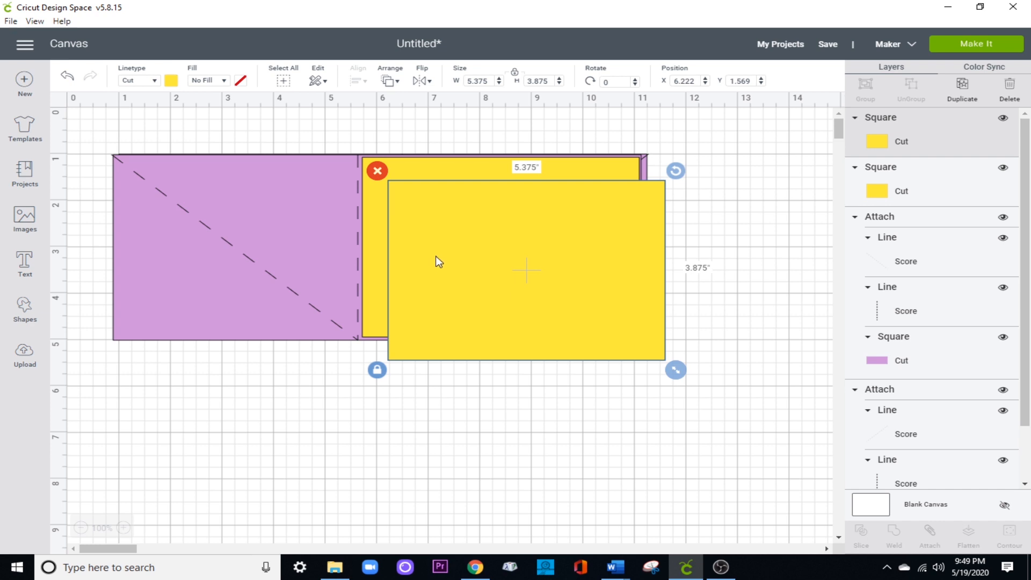
left_click(172, 81)
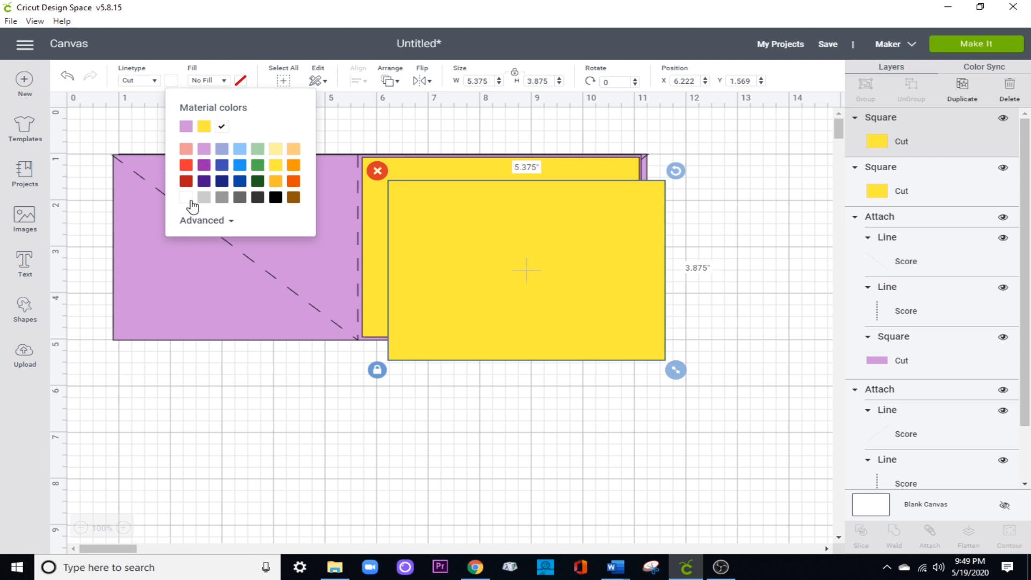
left_click(190, 199)
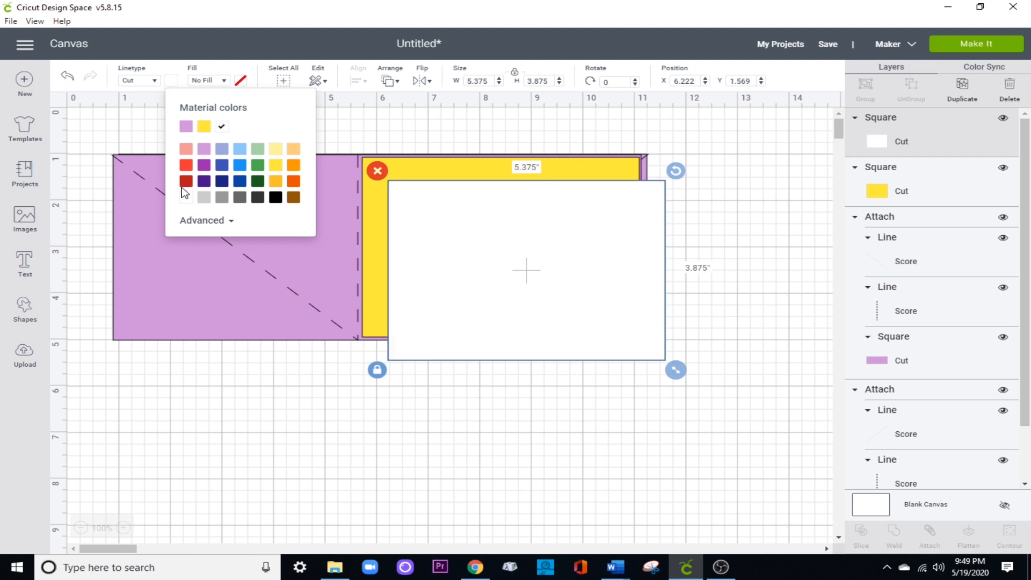
- Resize the white rectangle to 5.25 by 3.75 inches and center it on the yellow rectangle
left_click(480, 80)
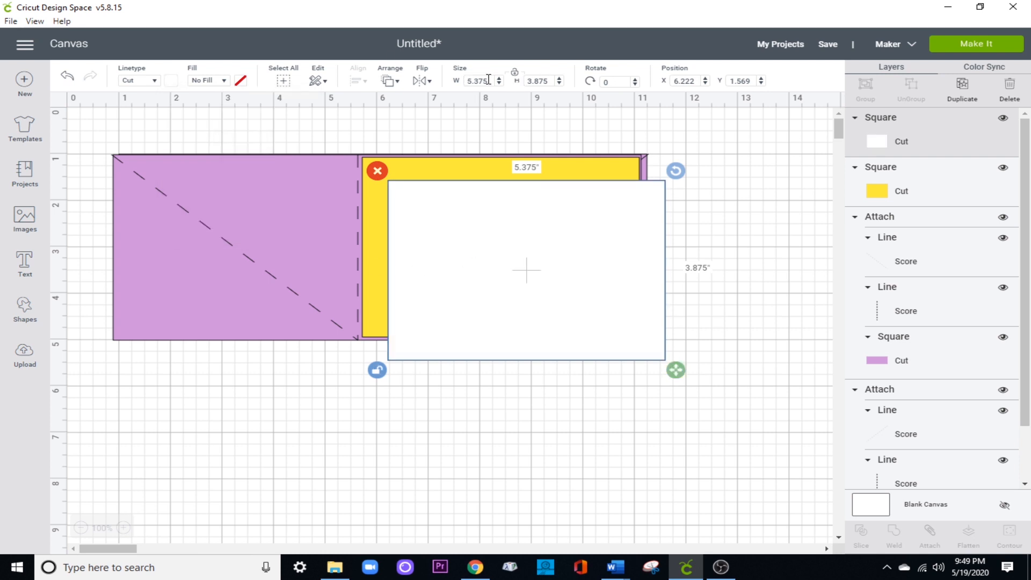
type("5.25")
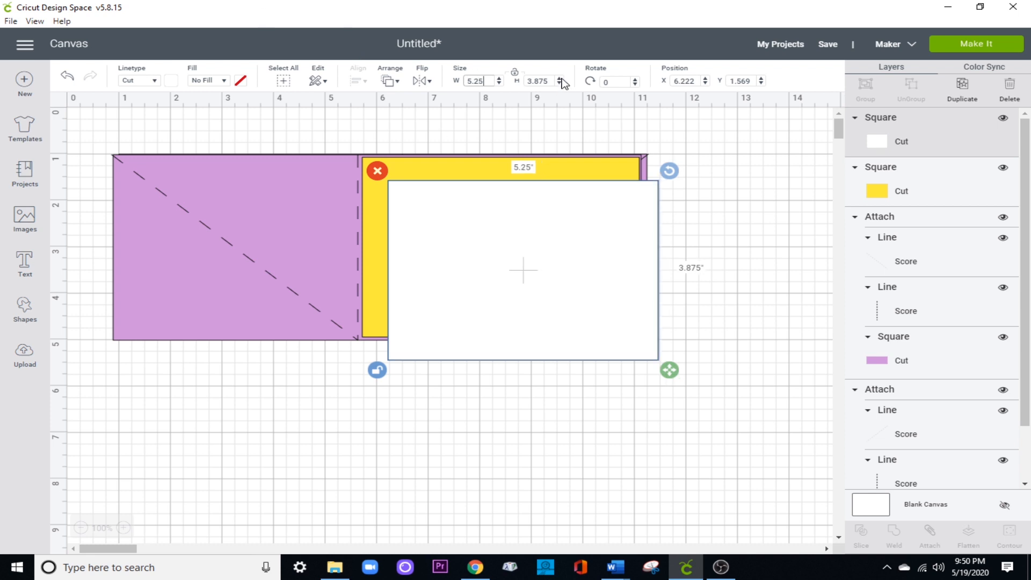
left_click(543, 82)
type("3.75")
key("Return")
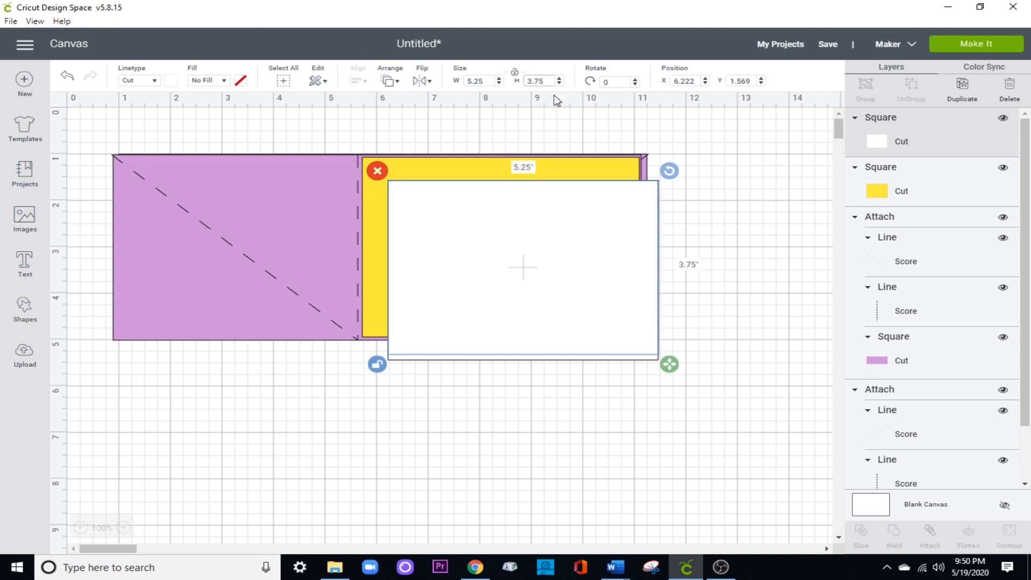
left_click_drag(599, 281, 575, 260)
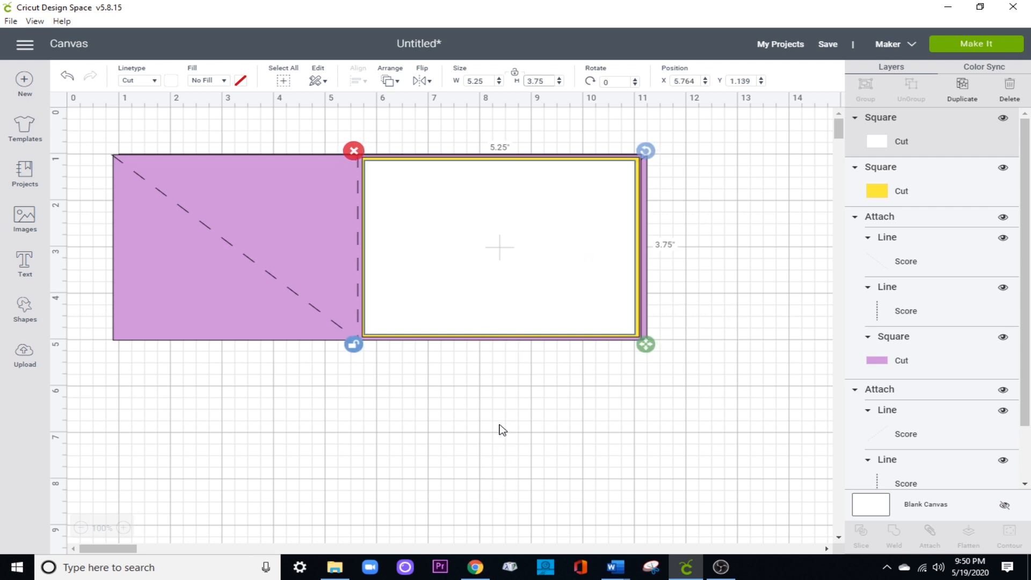
- Insert a new square, set its size to 3 inches and color it white
left_click(24, 310)
left_click(84, 230)
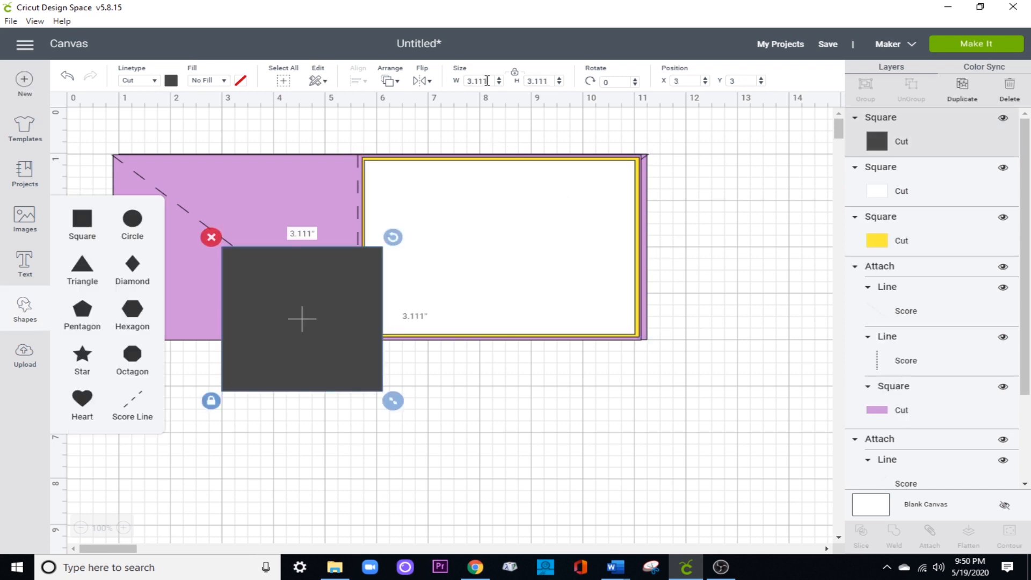
double_click(492, 81)
type("3")
key("Return")
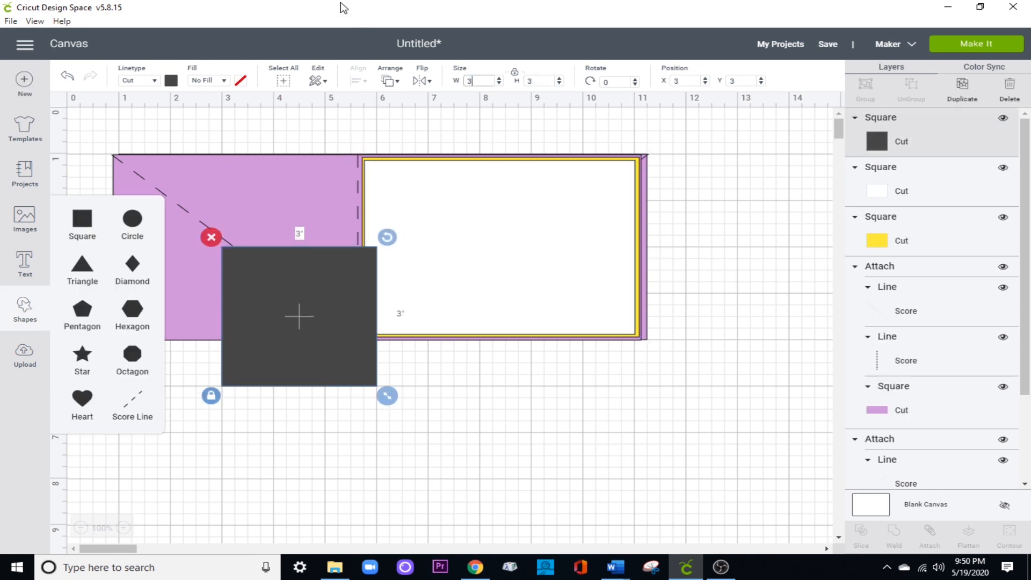
left_click(176, 84)
left_click(221, 128)
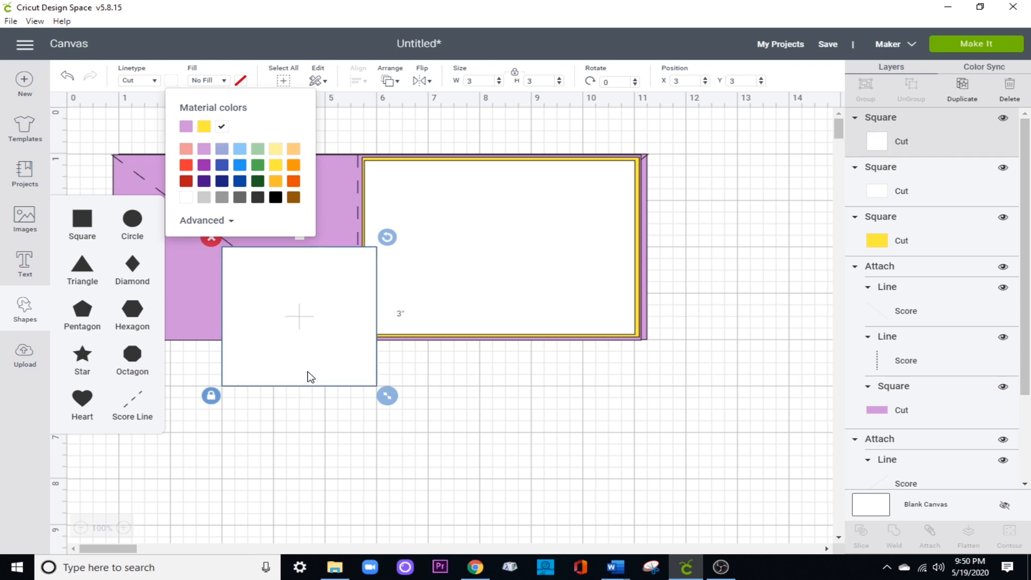
left_click(317, 376)
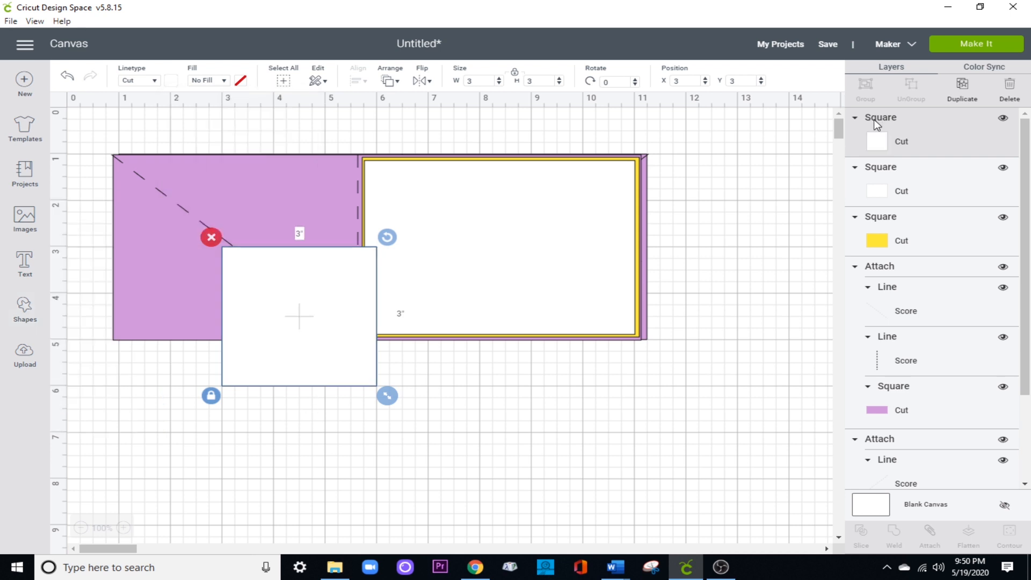
- Duplicate the 3-inch white square, enlarge the copy to 3.5 inches and color it yellow
left_click(965, 100)
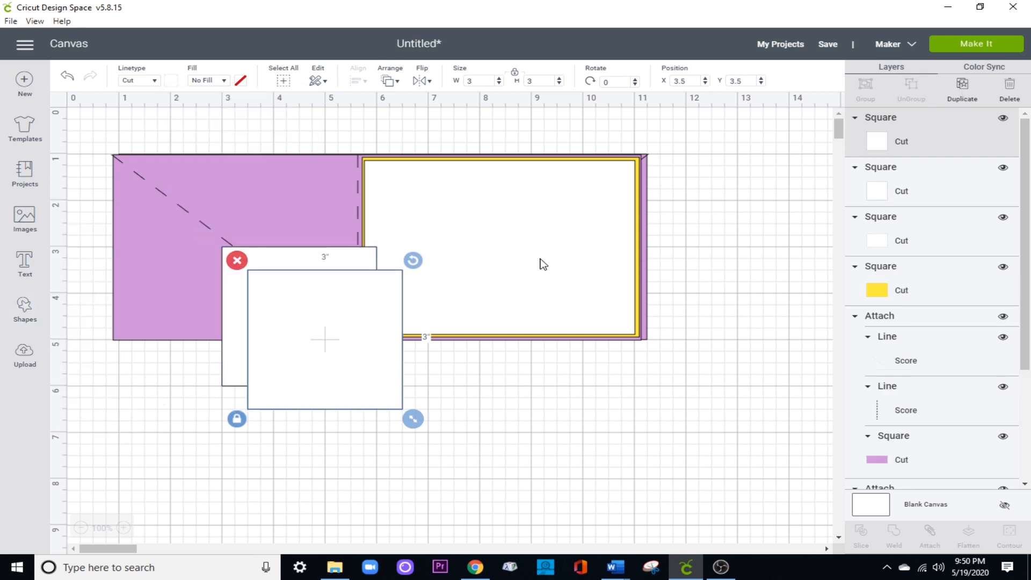
left_click(478, 80)
type(".5")
key("Return")
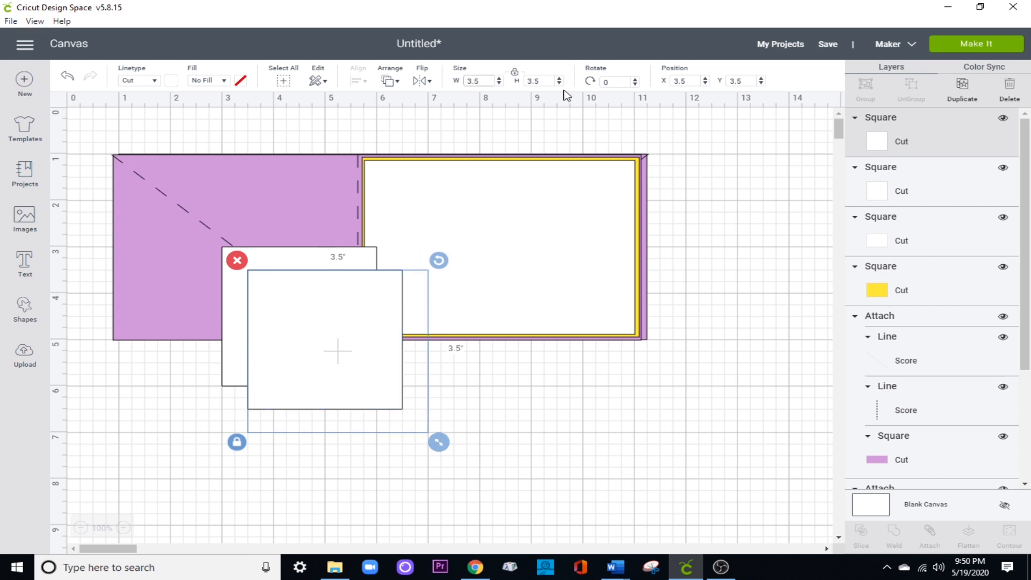
left_click(171, 81)
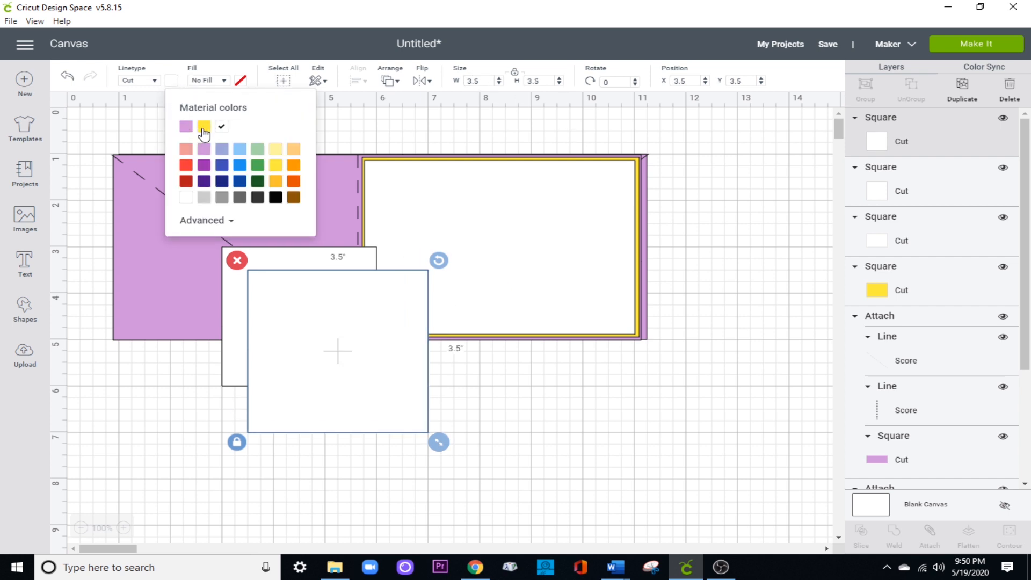
left_click(203, 132)
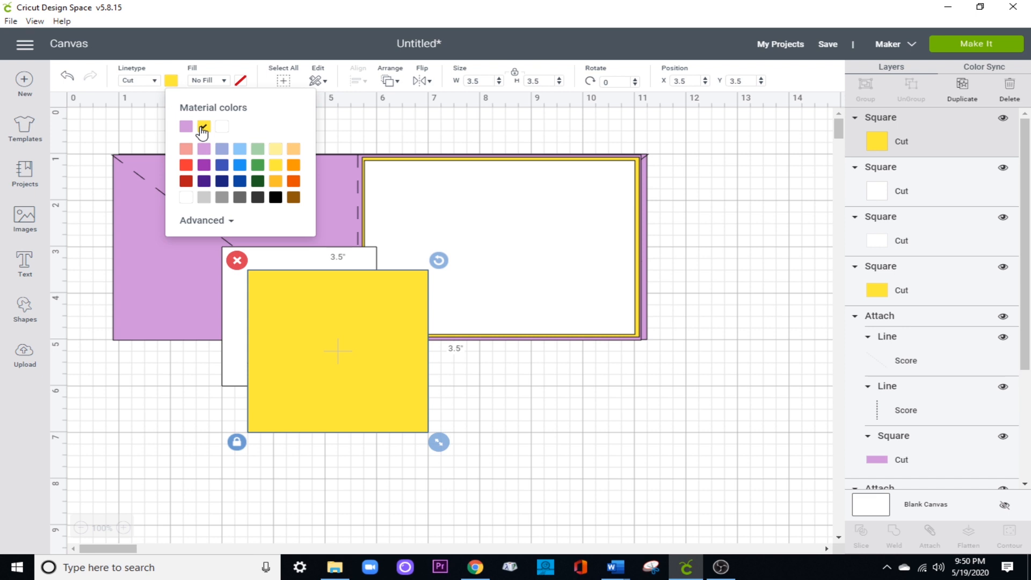
left_click(353, 323)
- Duplicate the 3.5-inch yellow square, color the copy light pink and enlarge it to 3.75 inches
left_click(961, 86)
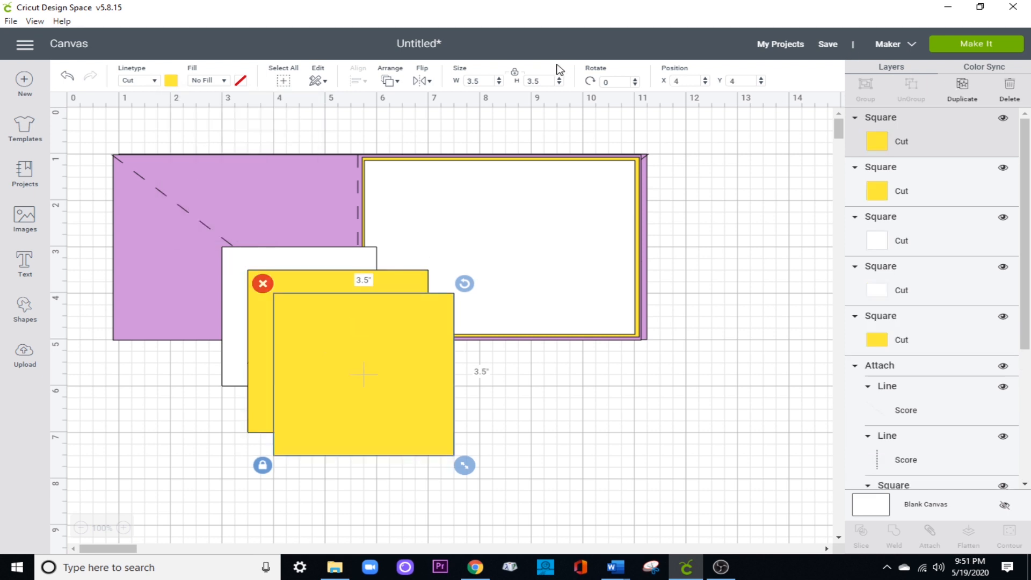
left_click(170, 82)
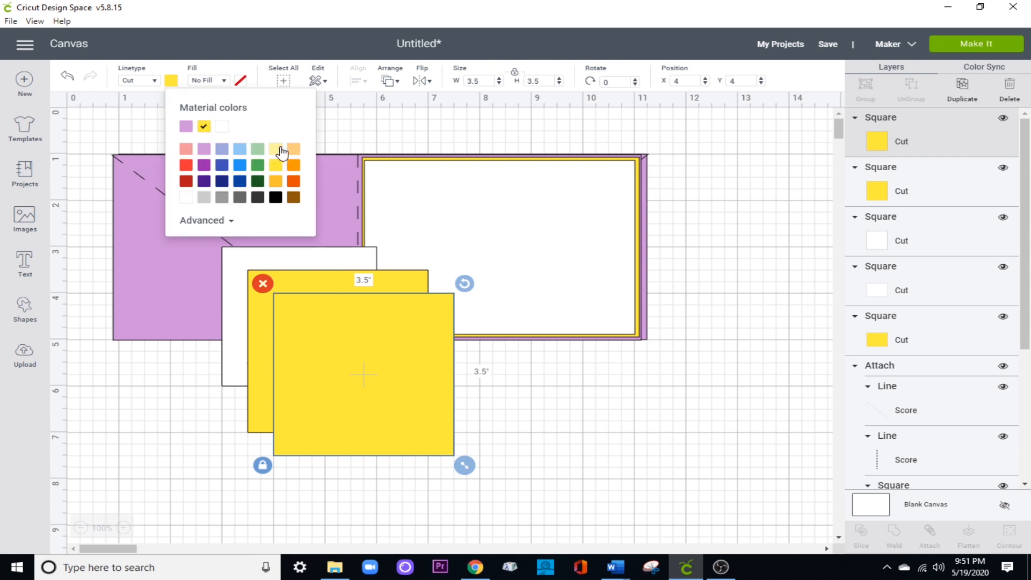
left_click(185, 148)
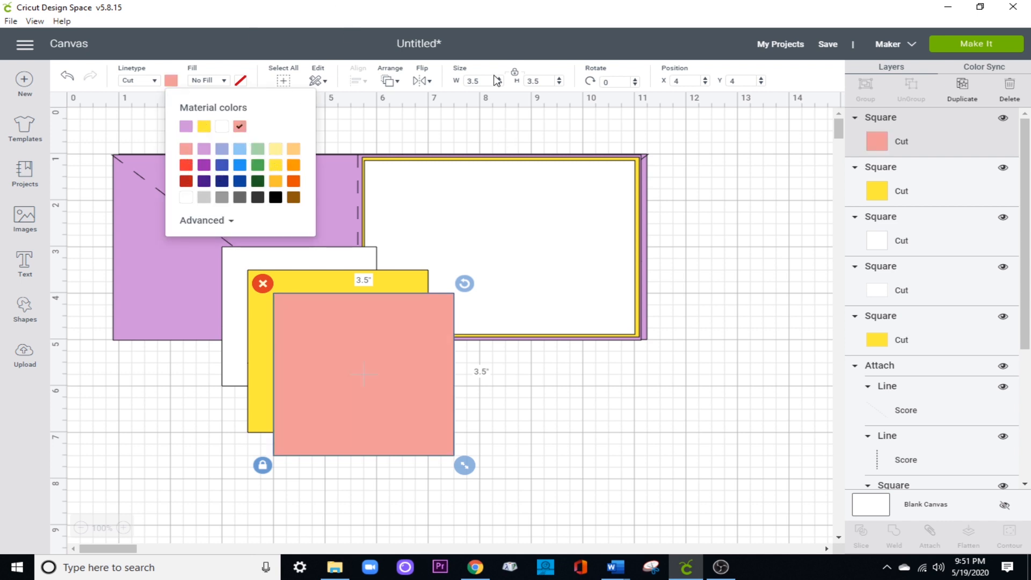
left_click(475, 82)
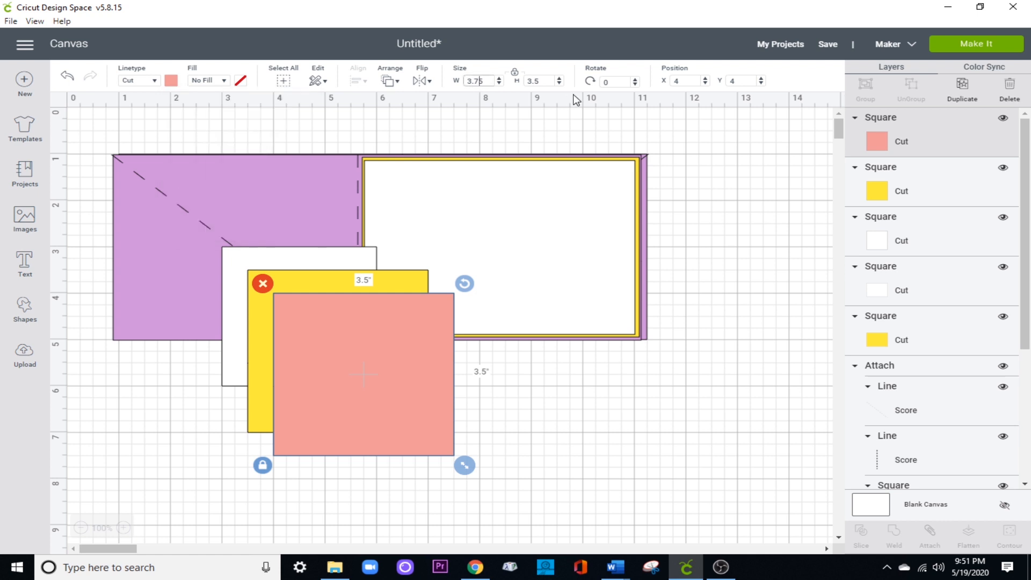
type("7")
key("Return")
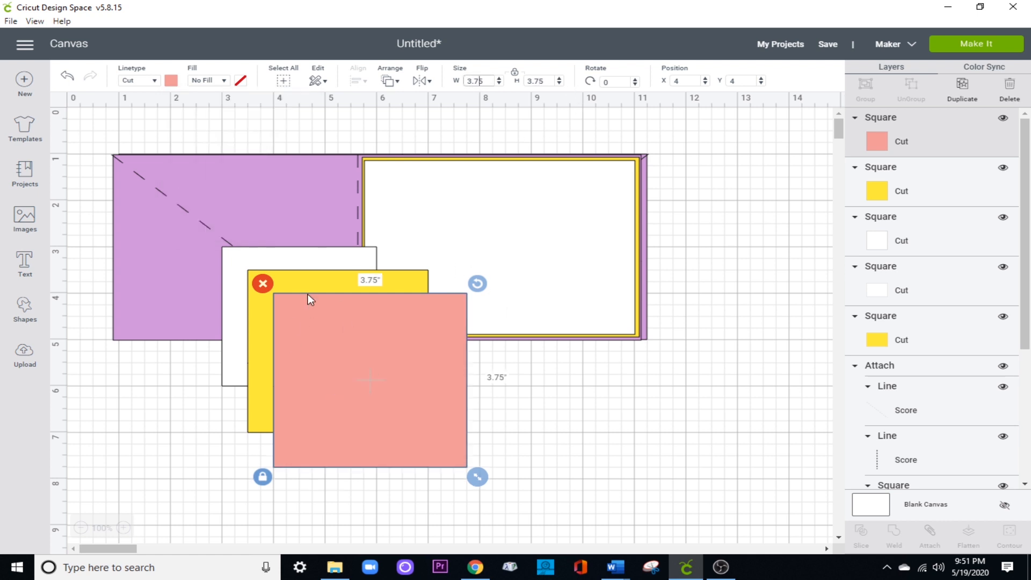
- Position the pink square at X 1, Y 6 and move the small yellow and white squares away from it
left_click_drag(392, 378, 391, 373)
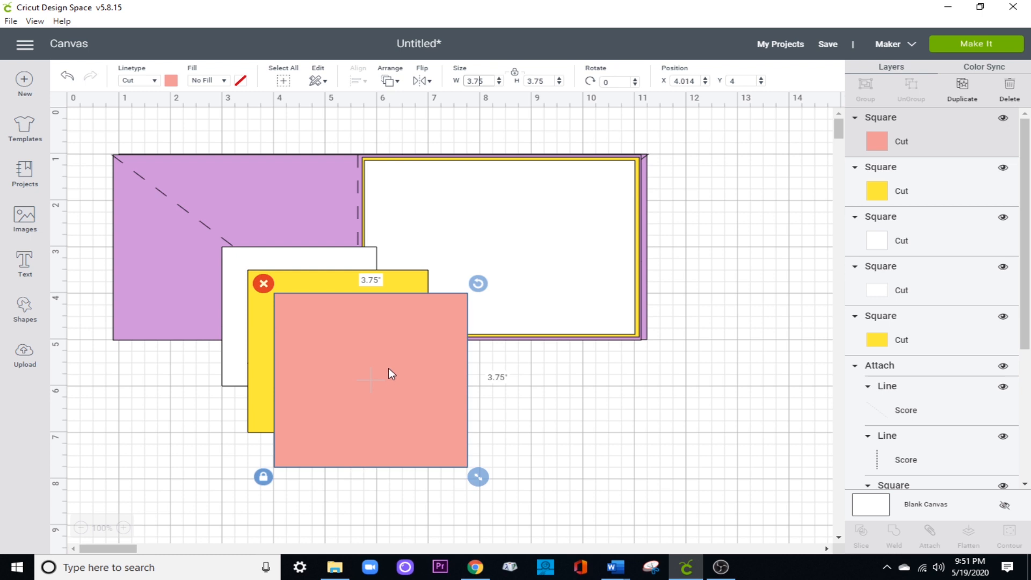
double_click(698, 78)
type("1")
key("Return")
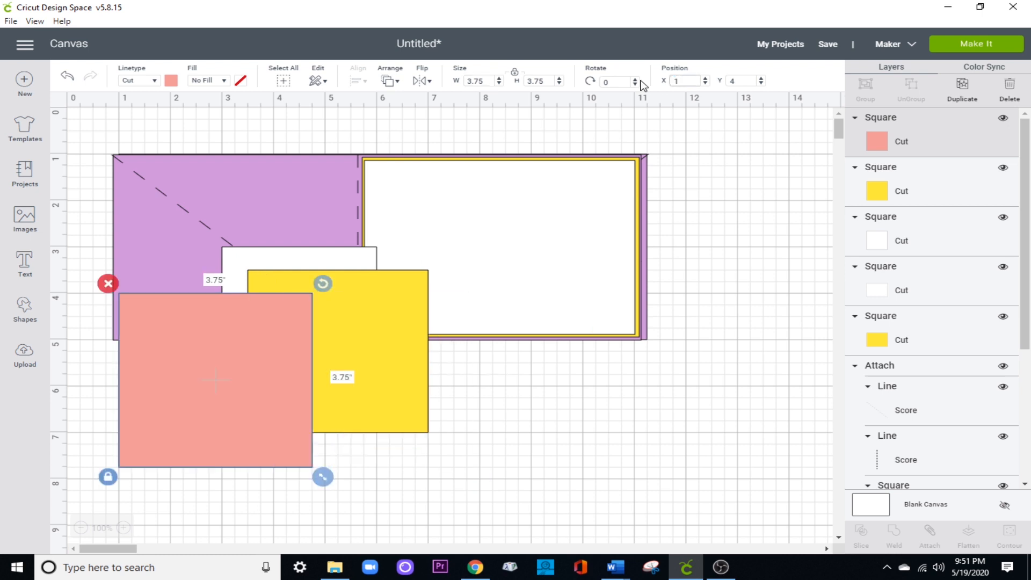
double_click(733, 81)
type("6")
key("Return")
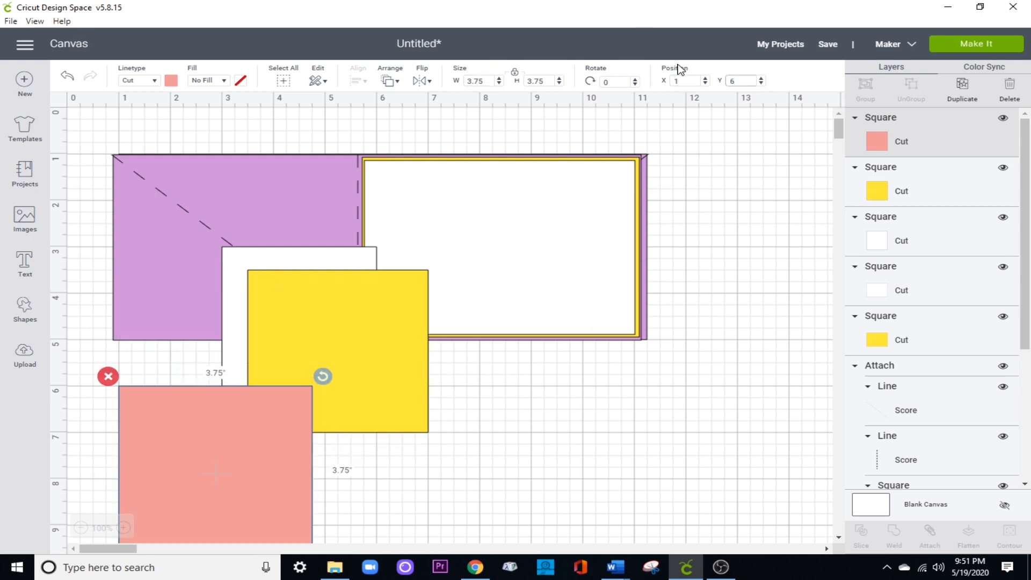
left_click_drag(351, 316, 465, 319)
left_click_drag(317, 309, 493, 318)
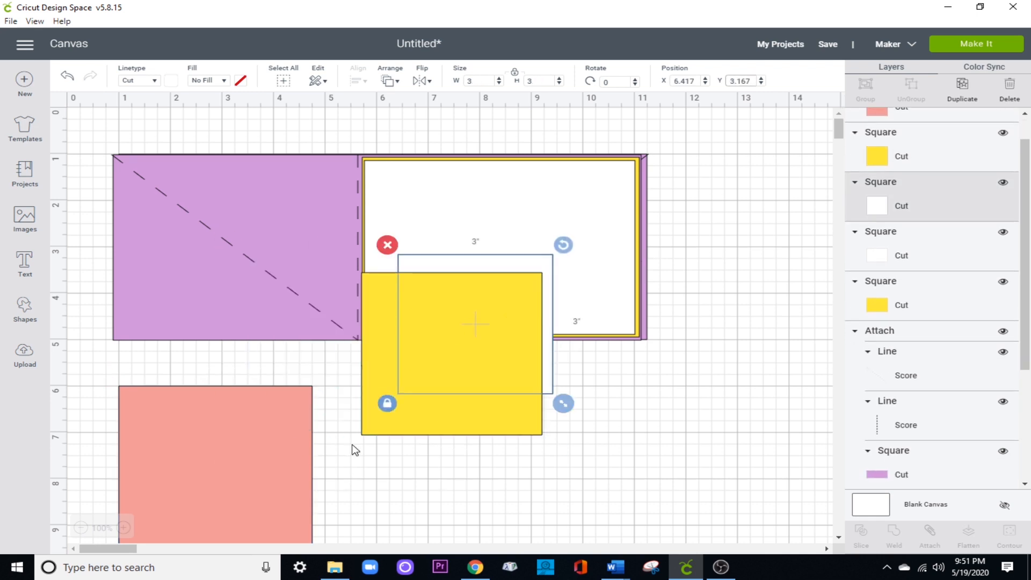
- Insert a score line and place it vertically over the pink square near its left edge
scroll(347, 441, "down", 1)
left_click(24, 317)
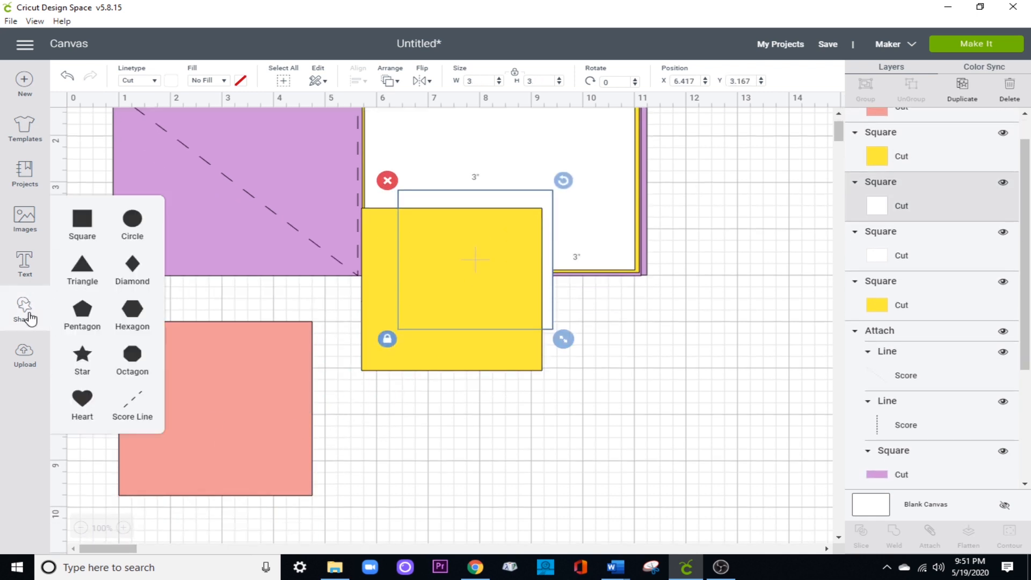
left_click(141, 401)
left_click(398, 436)
left_click_drag(145, 285, 134, 450)
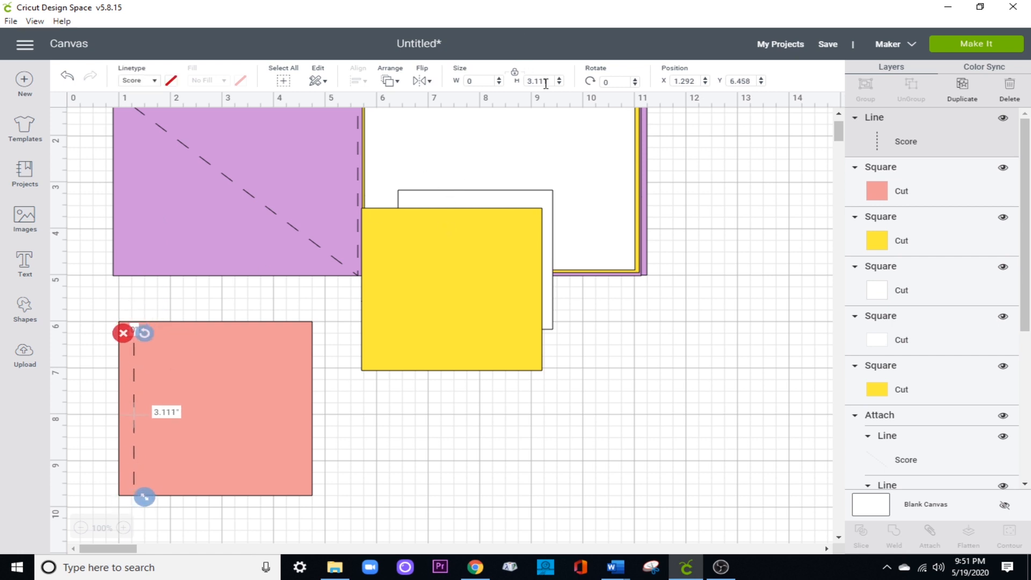
- Set the new score line's height to 3.75 inches and rotate it 45 degrees
left_click_drag(544, 81, 460, 61)
type("3.75")
left_click_drag(612, 82, 544, 80)
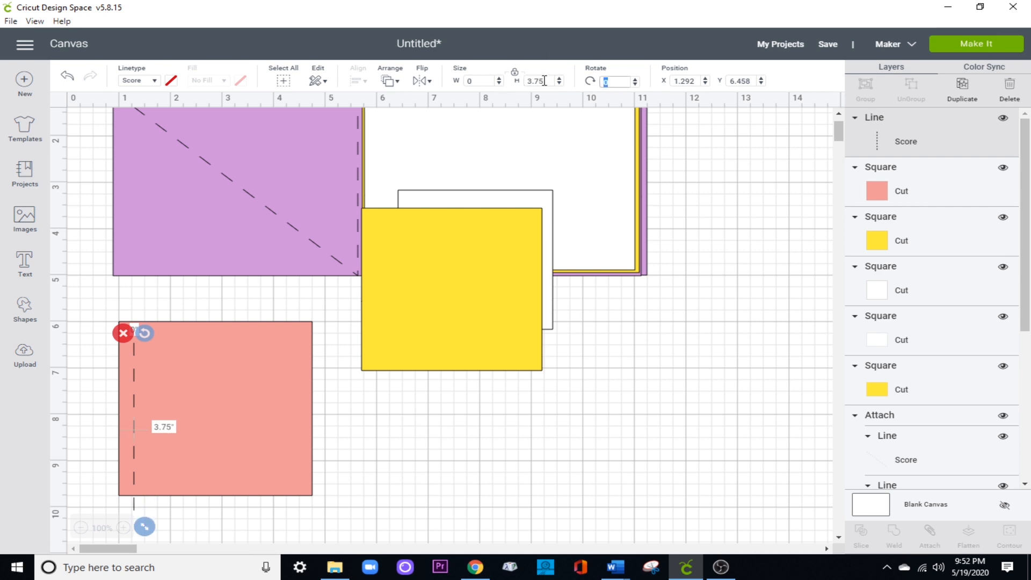
type("45")
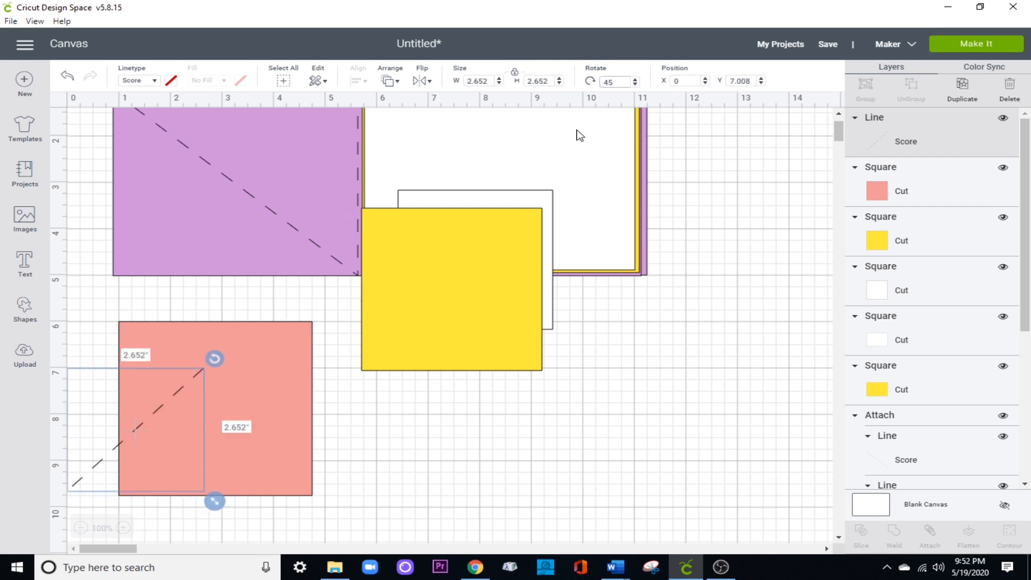
- Position the diagonal score line at X 1, Y 6 and set its height to 3.75 inches to span the pink square's corners
left_click_drag(695, 86, 649, 80)
type("1")
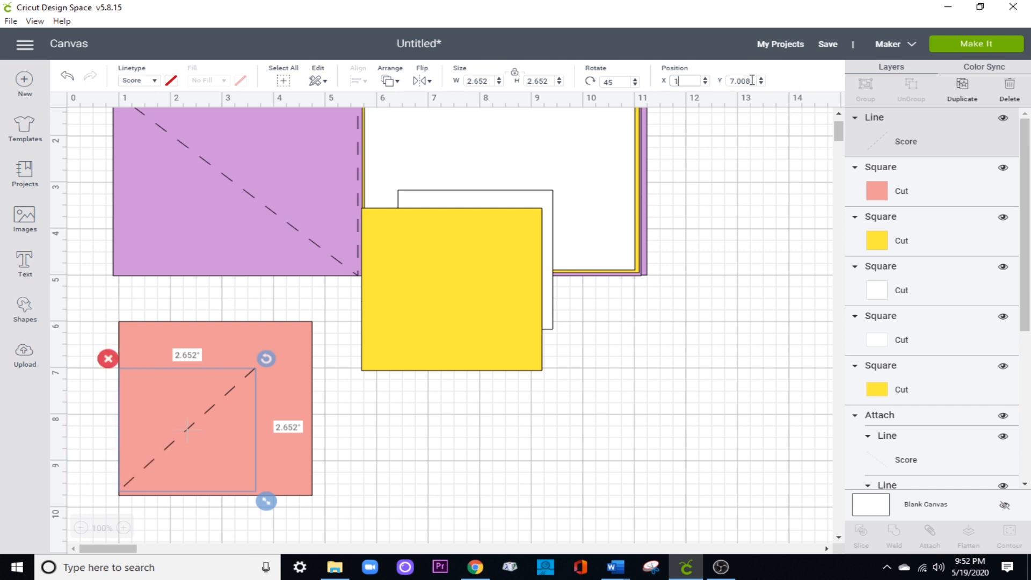
left_click_drag(752, 80, 689, 72)
type("6")
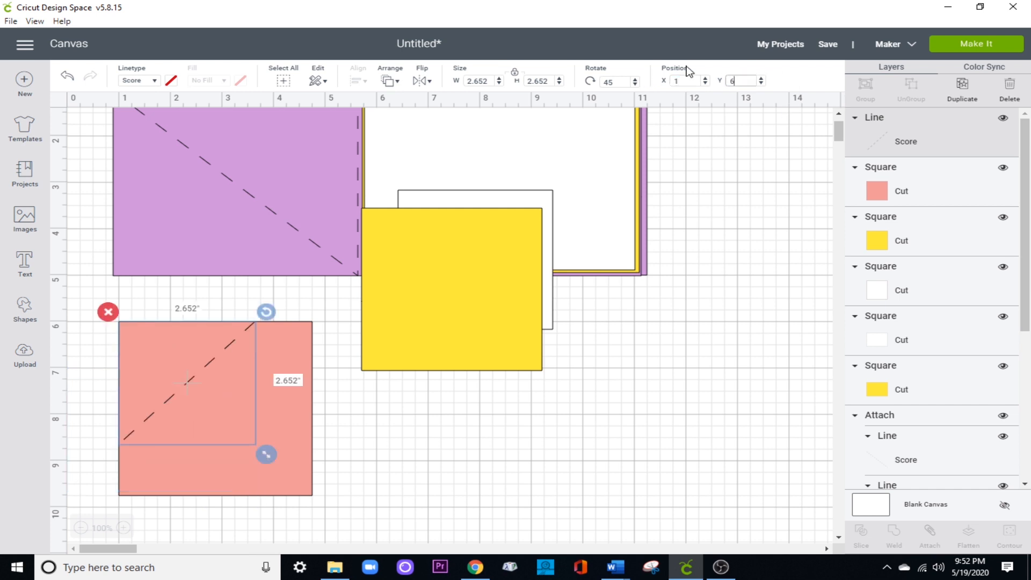
left_click_drag(545, 81, 444, 69)
type("3.75")
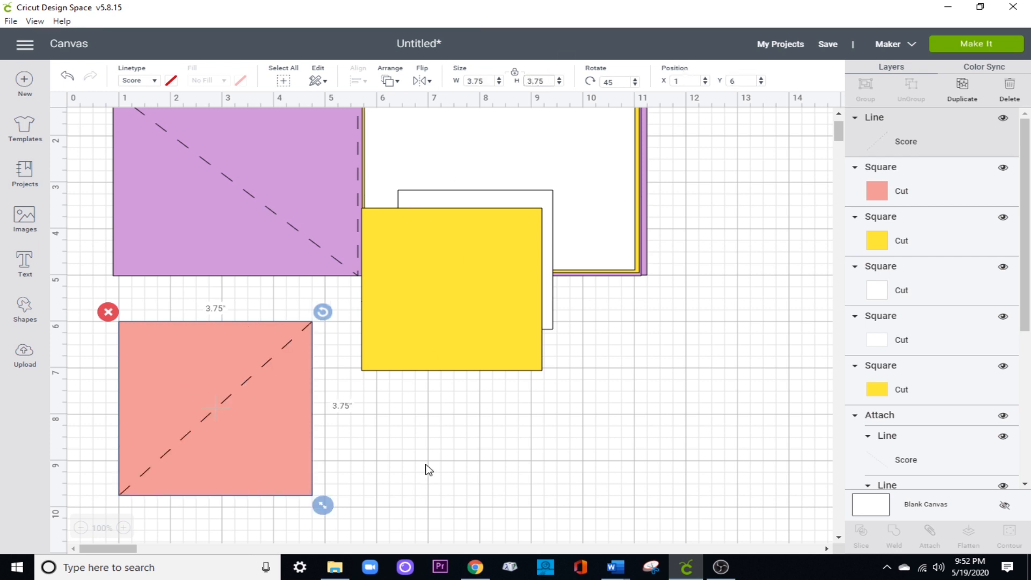
- Change the diagonal line's linetype to Cut and attach it to the pink square
left_click(152, 81)
left_click(150, 100)
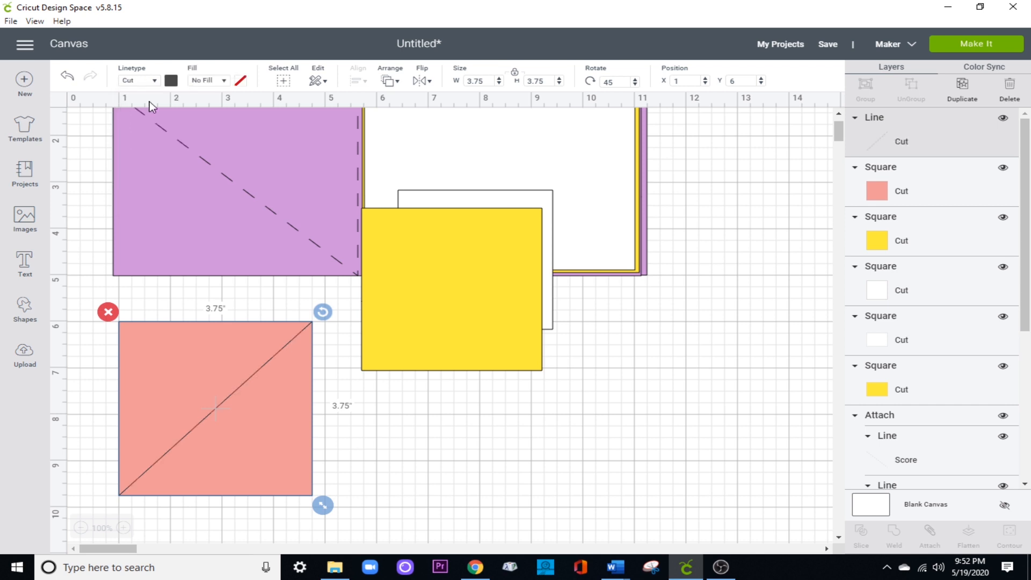
left_click(365, 450)
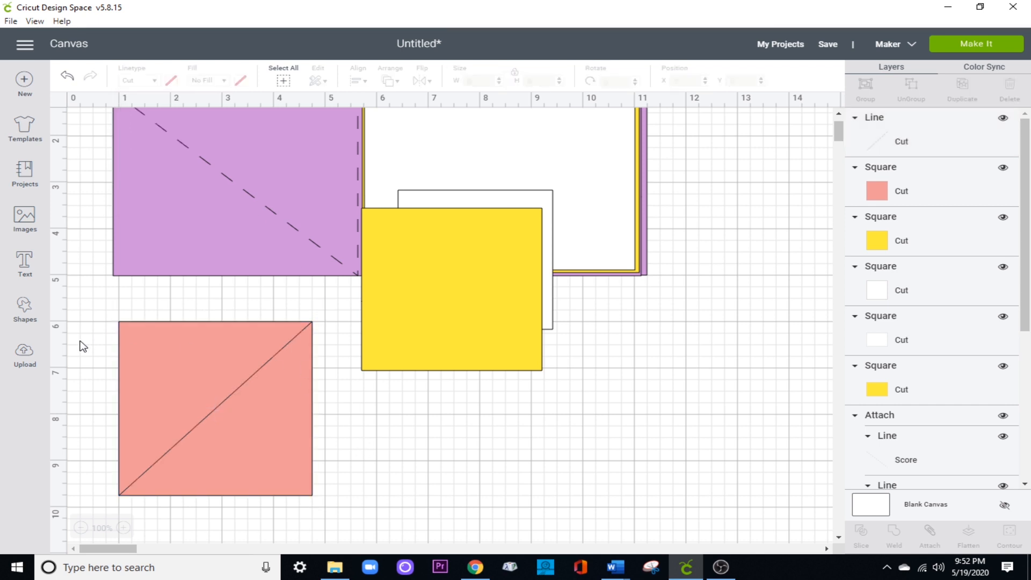
left_click(244, 475)
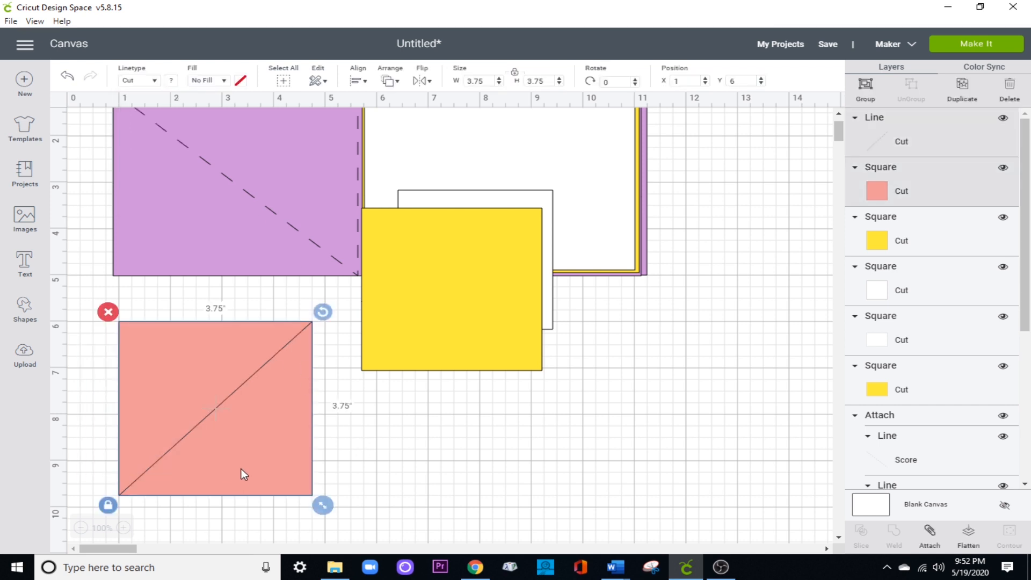
left_click(930, 534)
- Move the attached pink square onto the purple card's left section and place the 3.5-inch yellow square at X 1, Y 6
left_click_drag(242, 445, 271, 156)
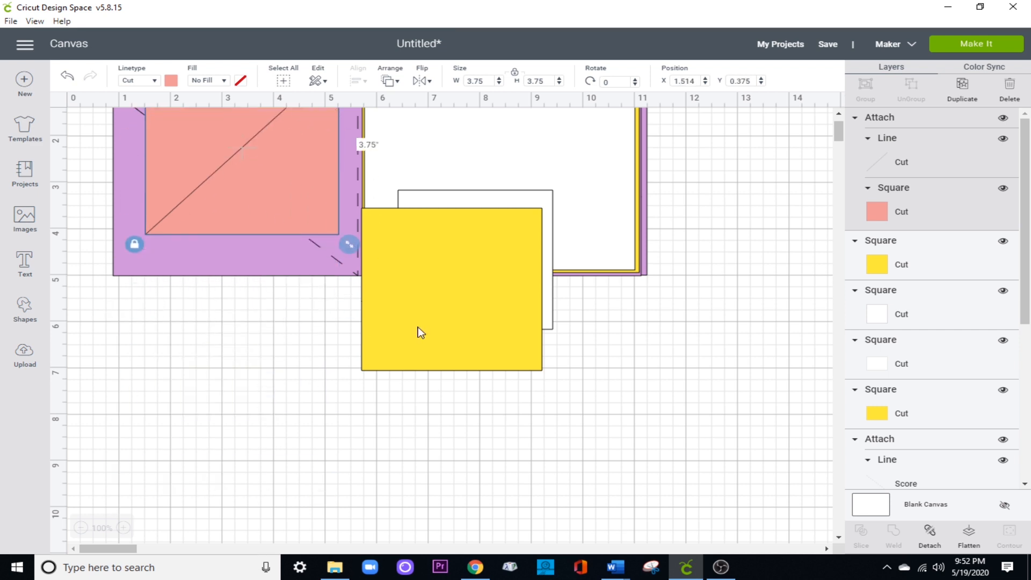
left_click_drag(385, 329, 128, 452)
left_click_drag(698, 81, 518, 55)
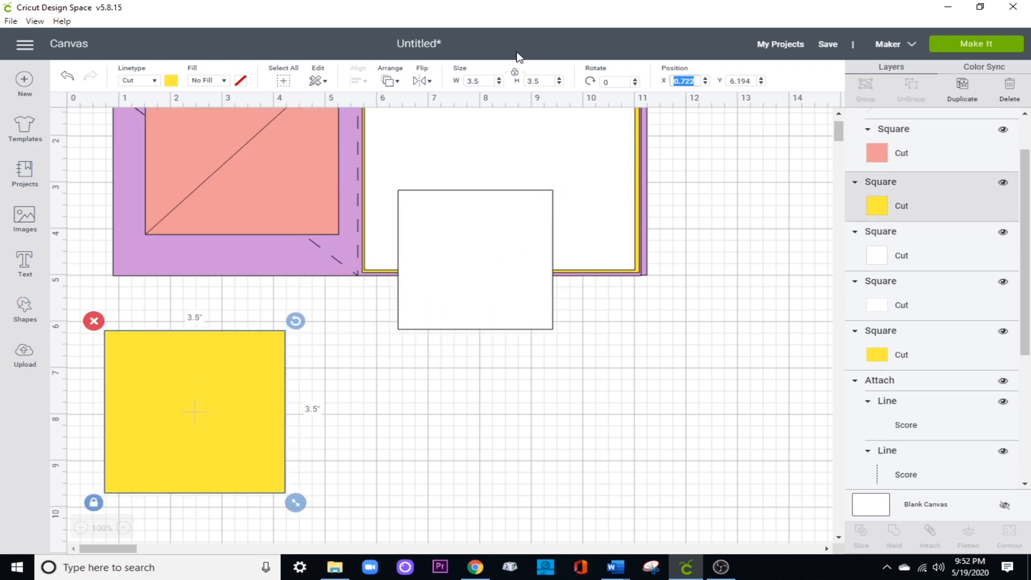
type("1")
key("Return")
left_click(757, 80)
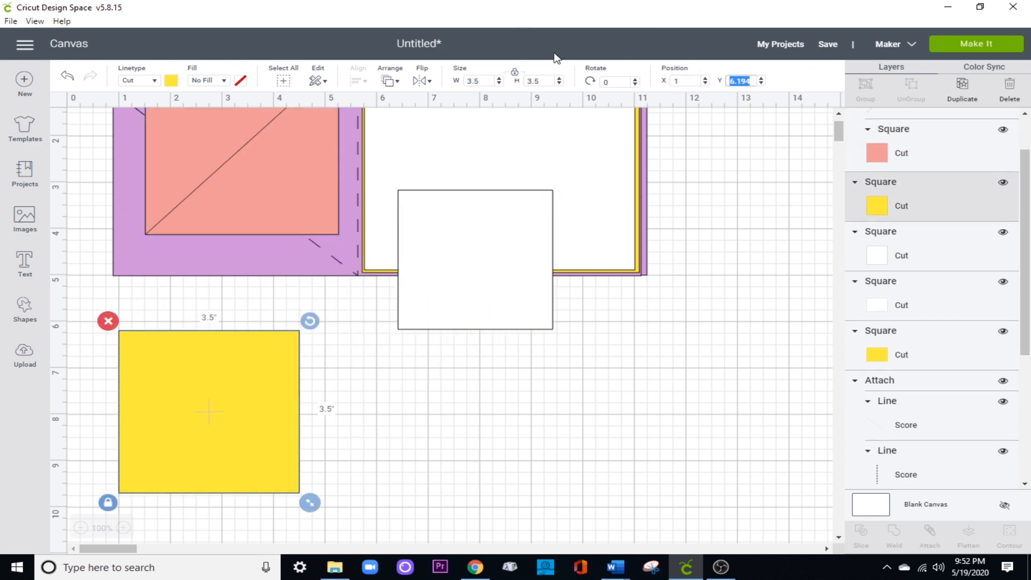
type("6")
key("Return")
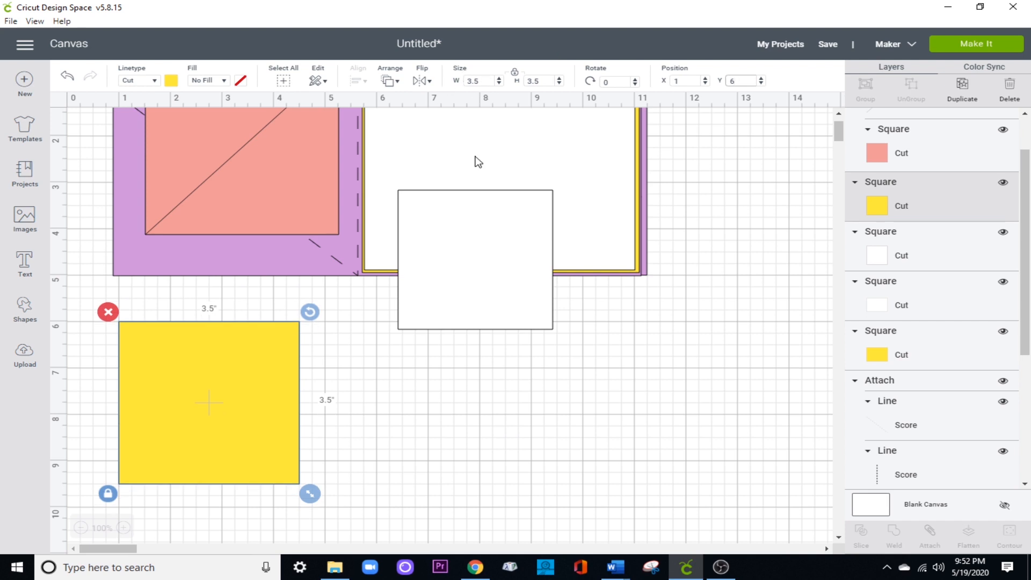
- Add a new score line and place it at X 1, Y 6 on the yellow square
left_click(25, 309)
left_click(132, 407)
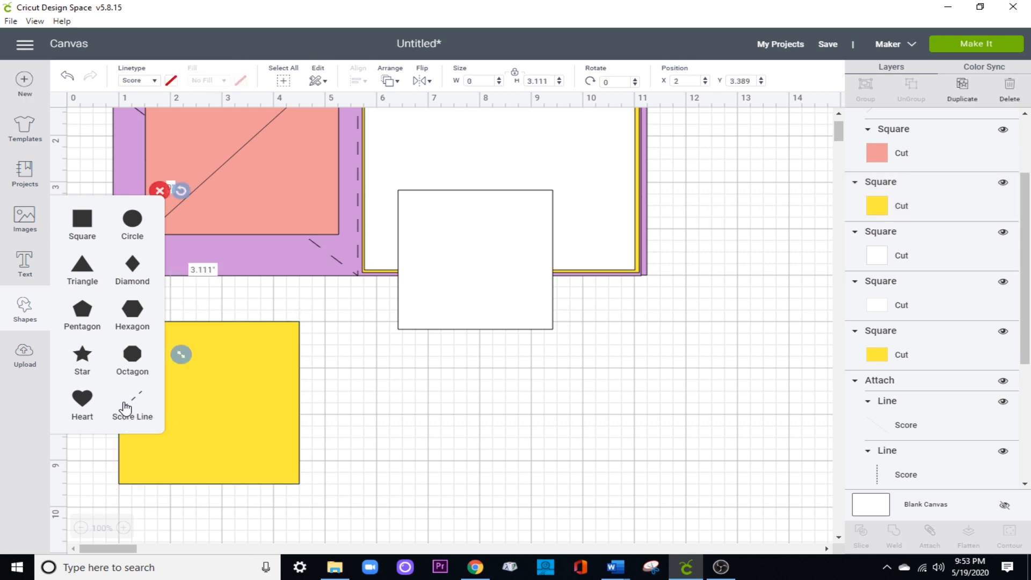
left_click(570, 356)
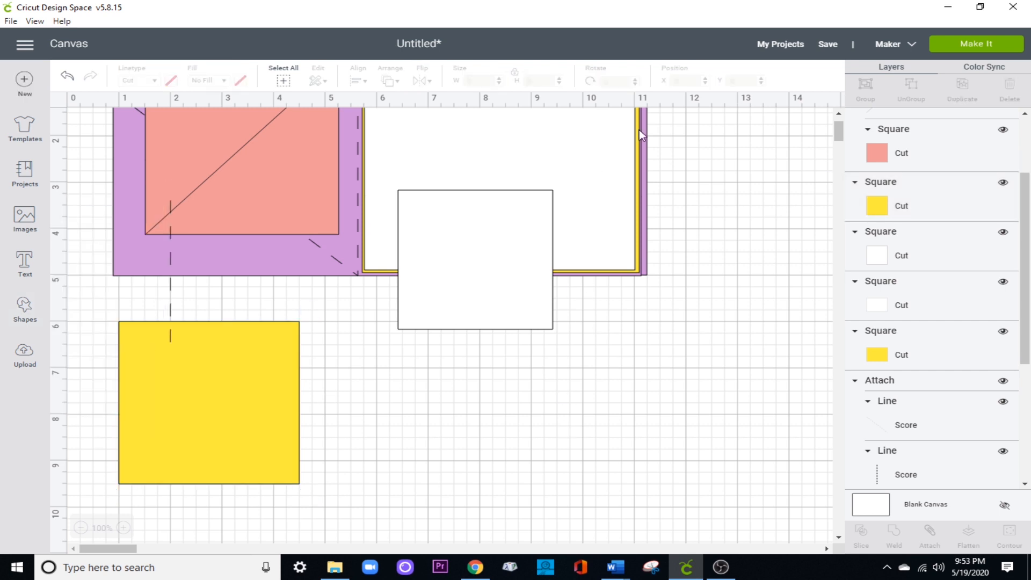
left_click(170, 302)
left_click(684, 80)
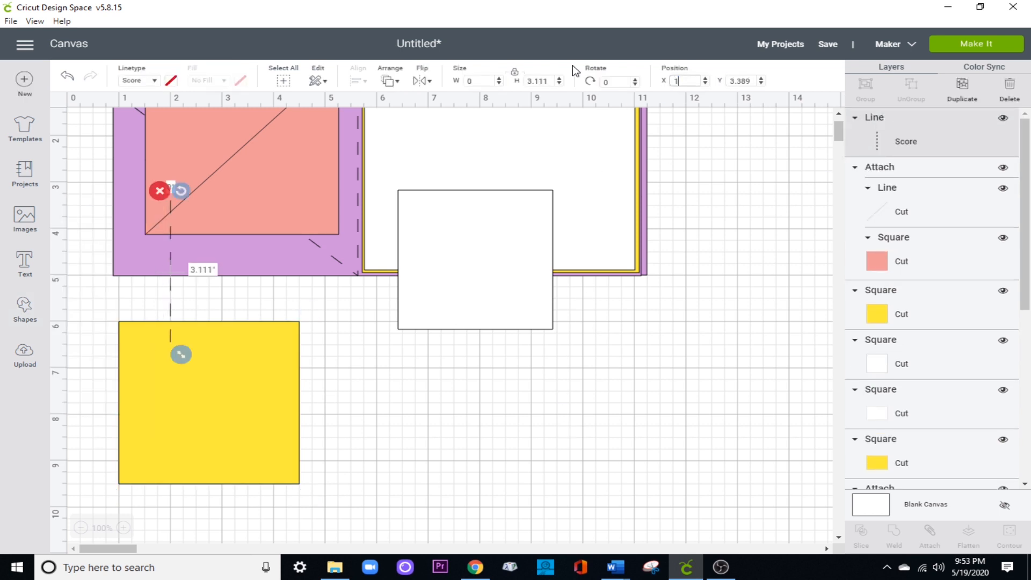
type("1")
key("Return")
left_click(749, 80)
type("6")
key("Return")
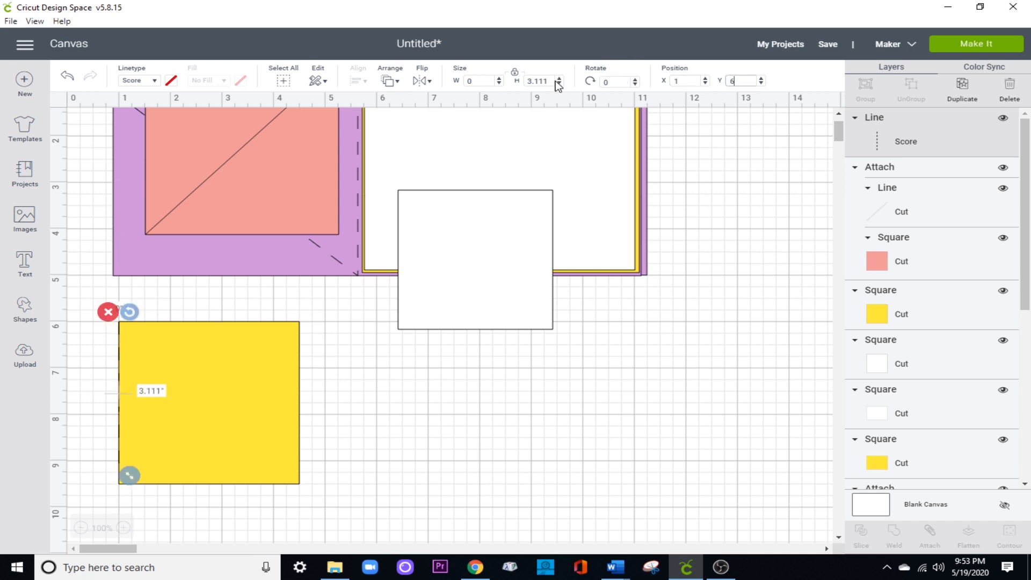
- Rotate the score line 45 degrees and position it at X 1, Y 6 over the yellow square
left_click(615, 81)
type("4")
key("Return")
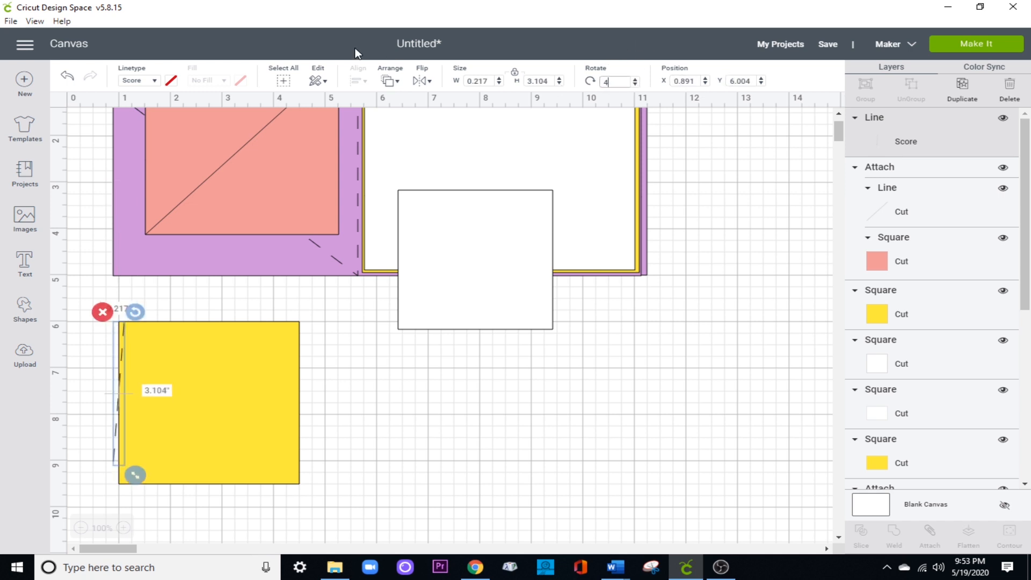
type("5")
key("Return")
left_click(678, 81)
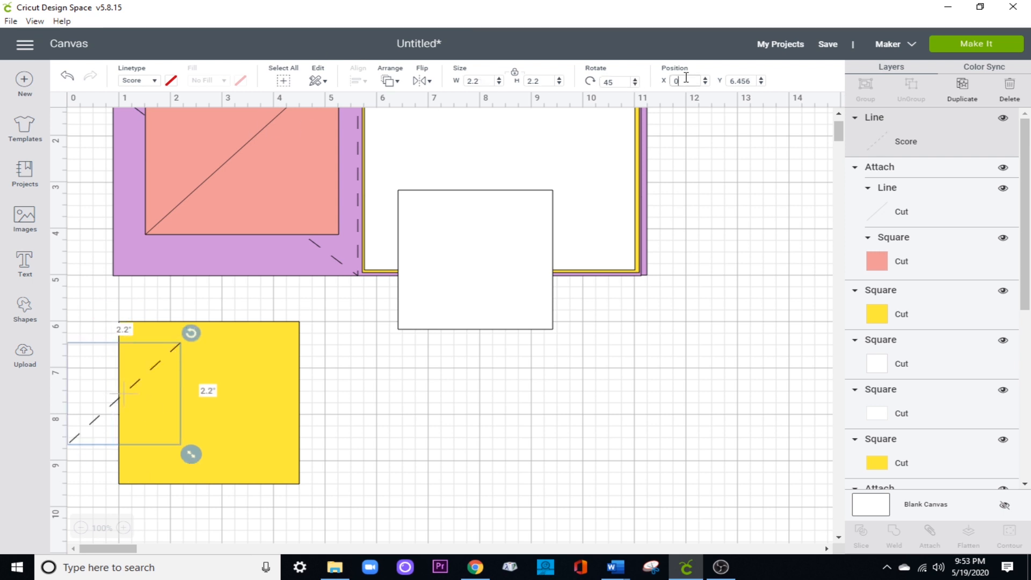
type("1")
key("Return")
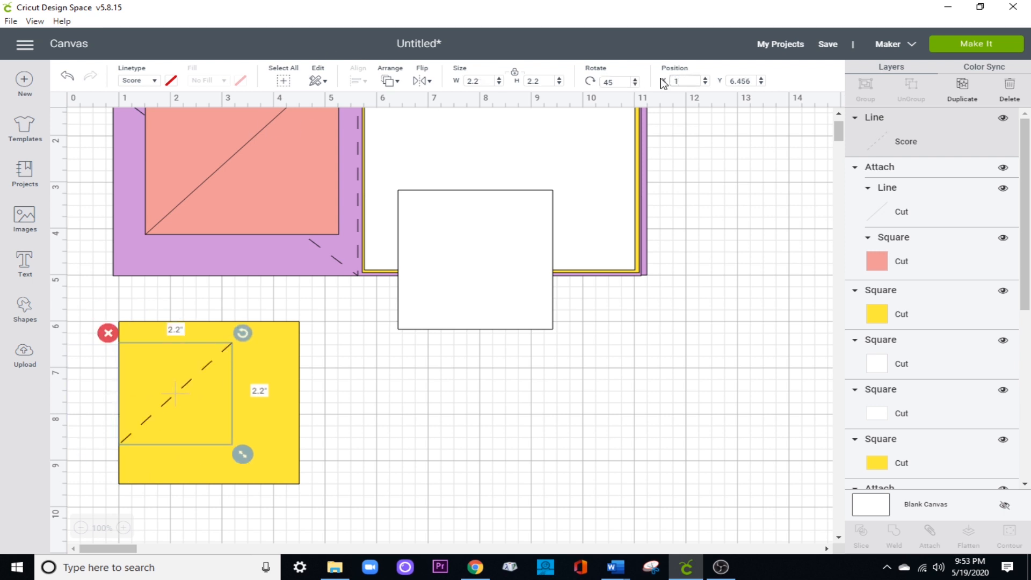
left_click(753, 82)
type("6")
key("Return")
- Set the diagonal line's height to 3.5 inches and change its linetype to Cut
left_click(544, 82)
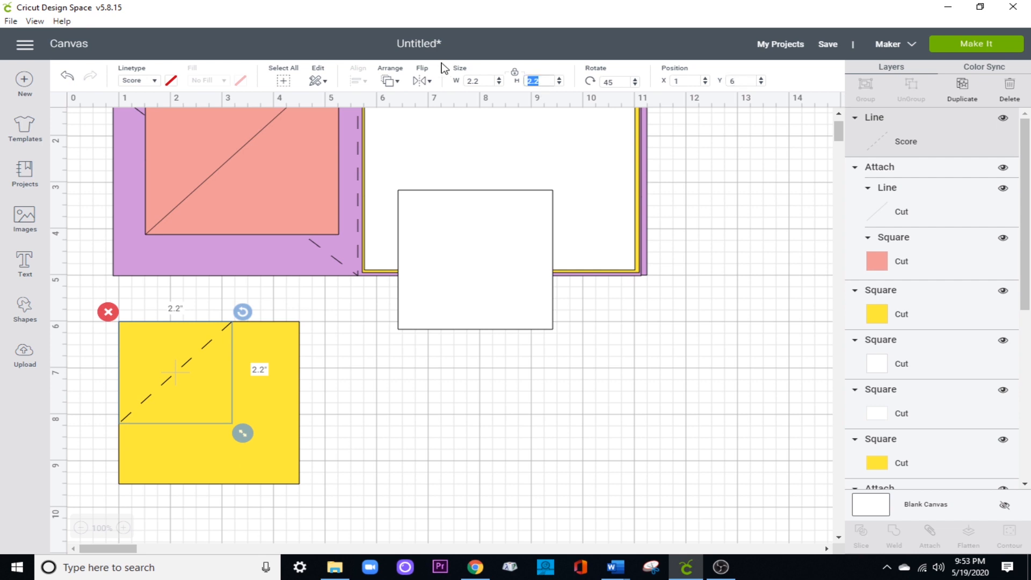
type("3.5")
key("Return")
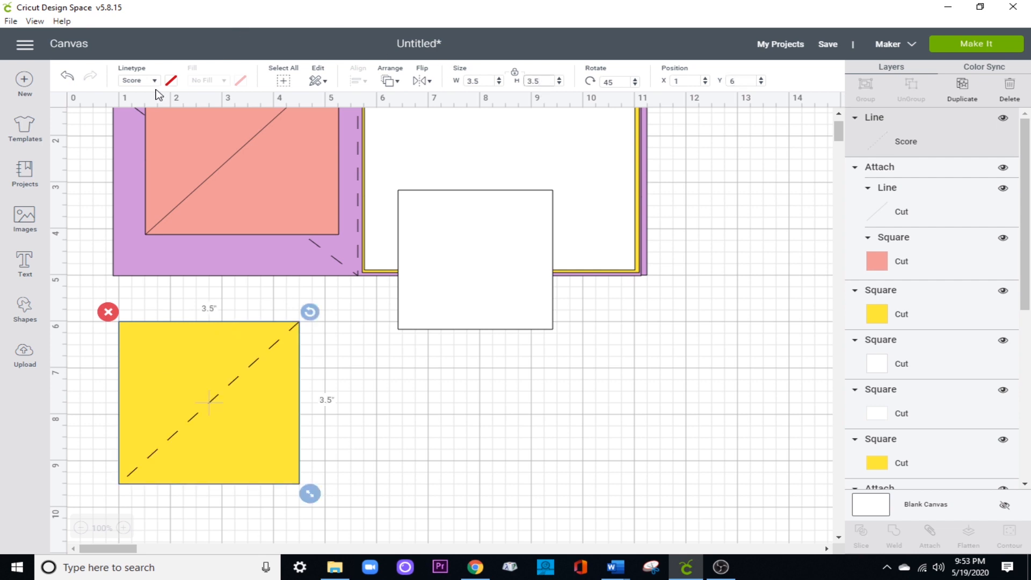
left_click(153, 80)
left_click(150, 96)
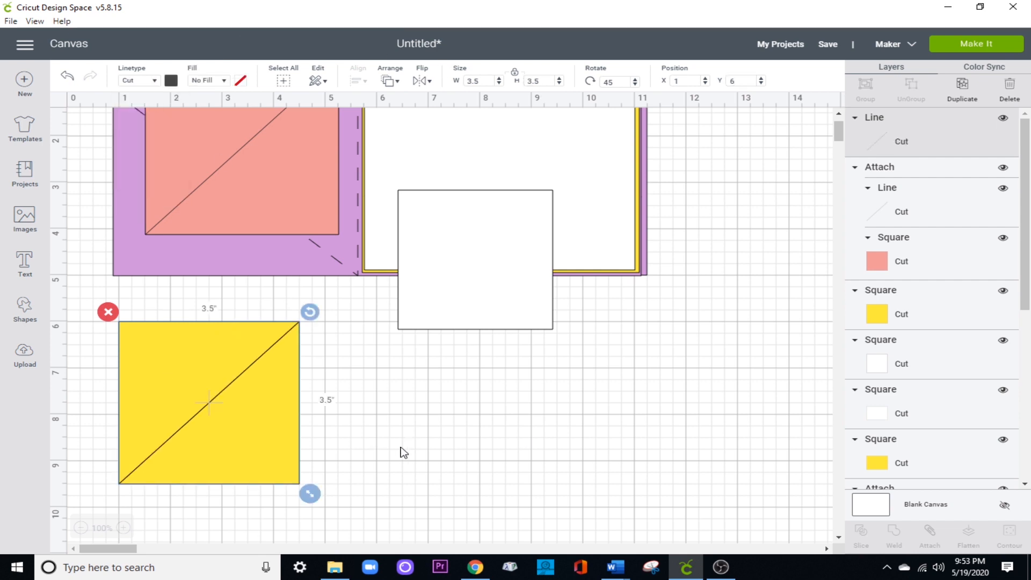
- Attach the diagonal cut line to the yellow square and move the attached piece onto the pink square
left_click_drag(356, 336, 131, 454)
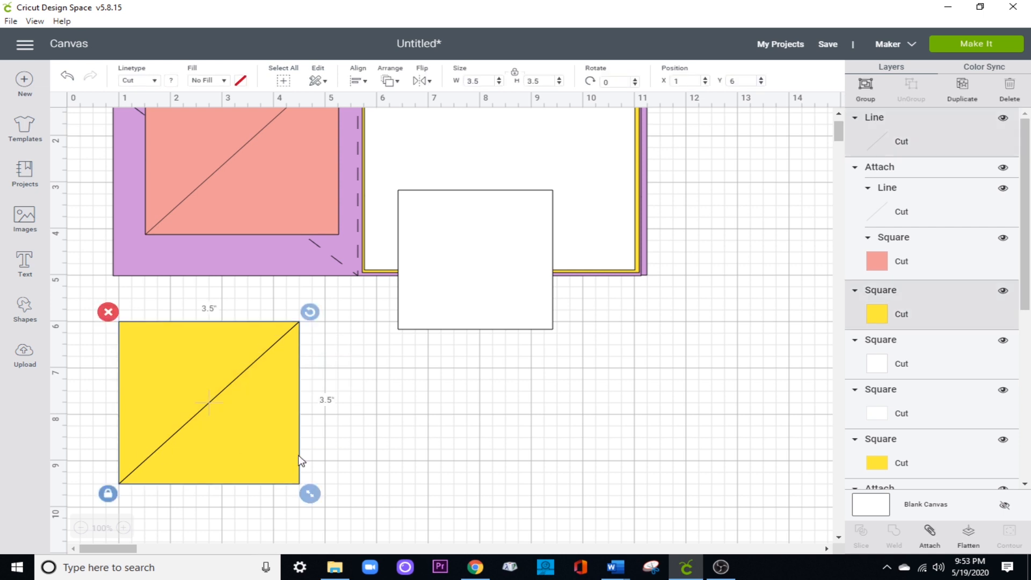
left_click(928, 536)
left_click_drag(276, 438, 310, 185)
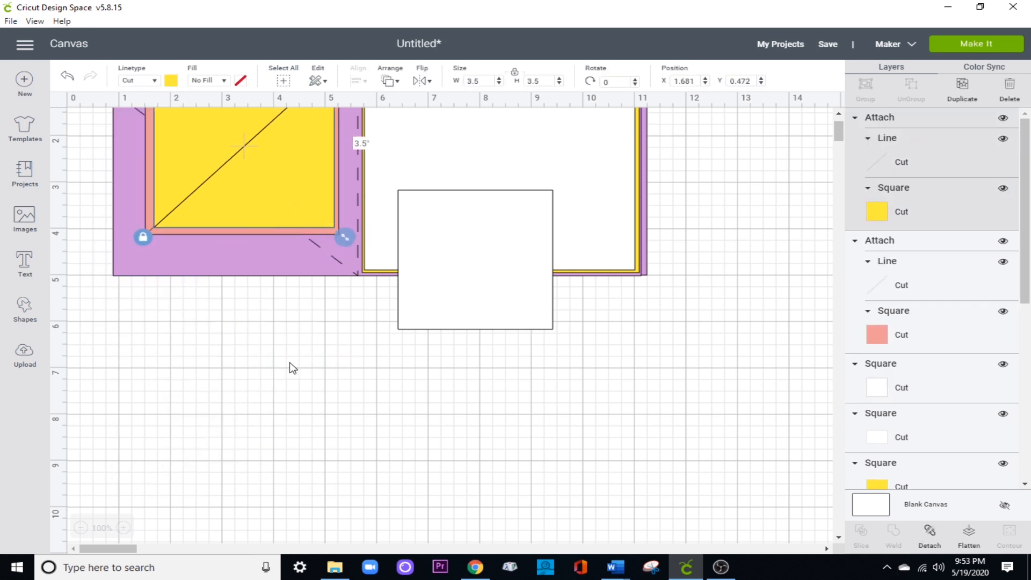
scroll(291, 367, "up", 1)
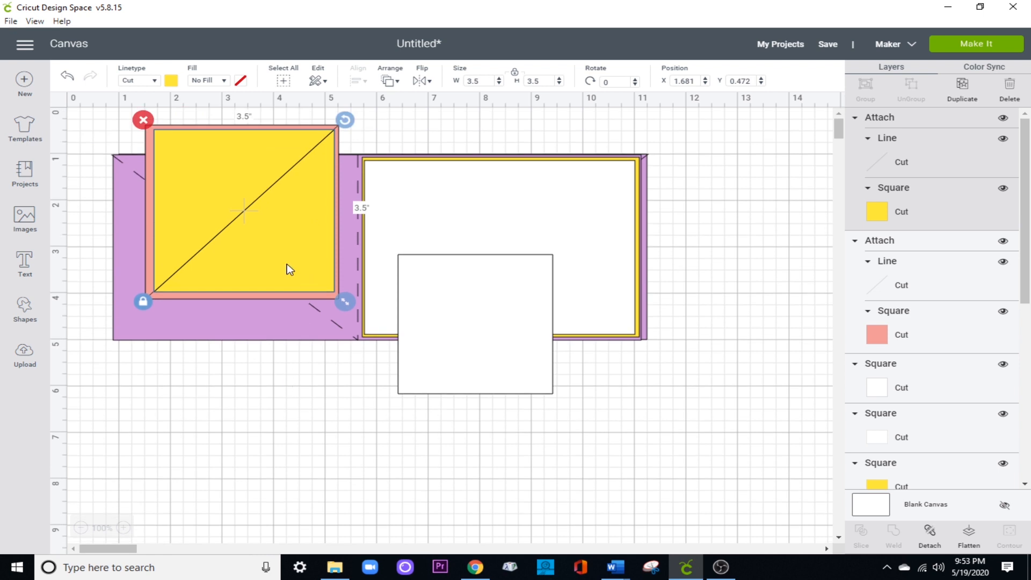
- Add a new square below the card's left section and color it the same pink as the existing square
left_click(24, 309)
left_click(83, 226)
left_click_drag(195, 248, 226, 413)
left_click(171, 81)
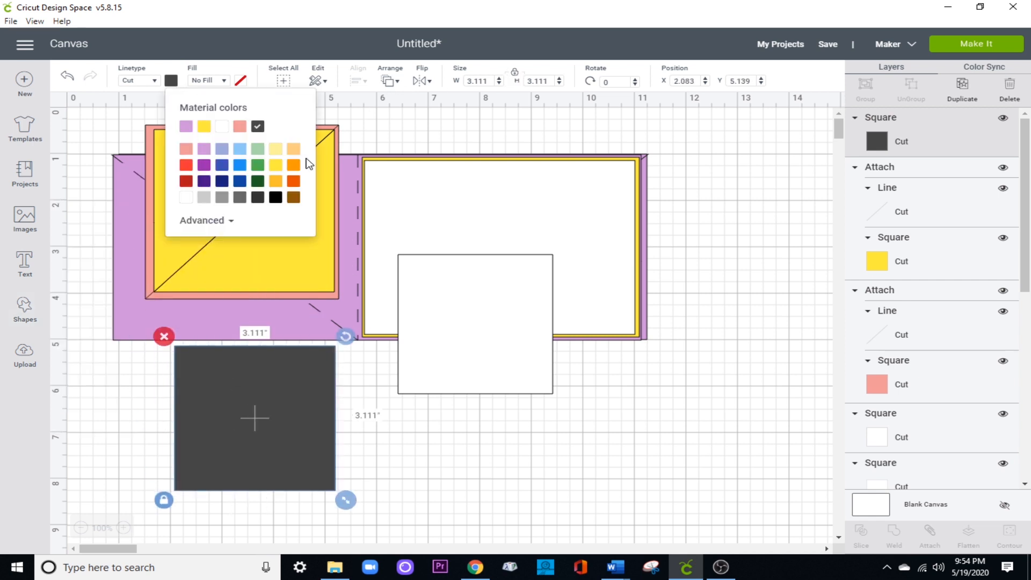
left_click(239, 132)
- Unlock the new pink square's proportions and make it a strip 0.5 inches wide and 3.875 inches high
left_click(514, 75)
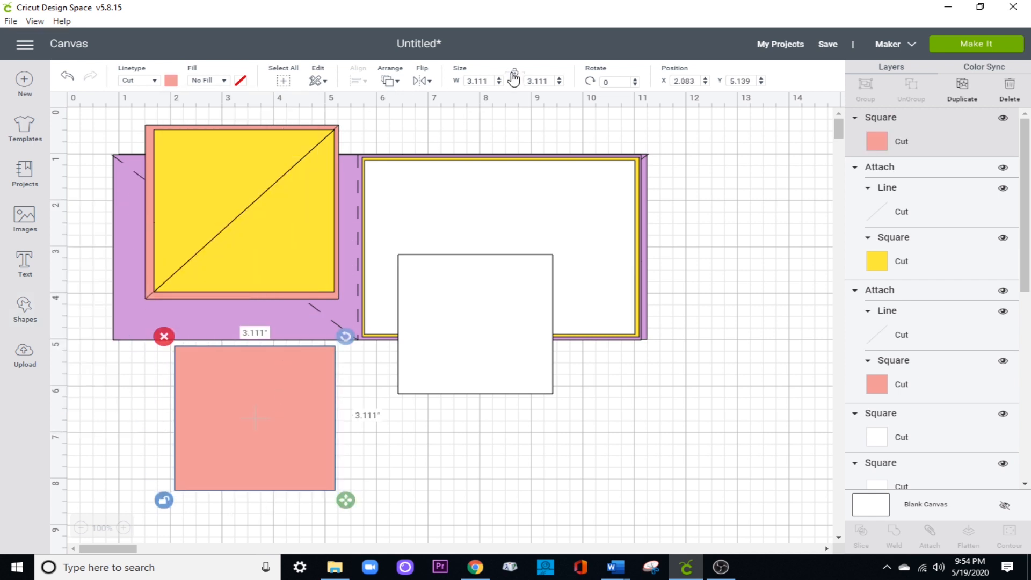
left_click(480, 80)
type(".5")
key("Return")
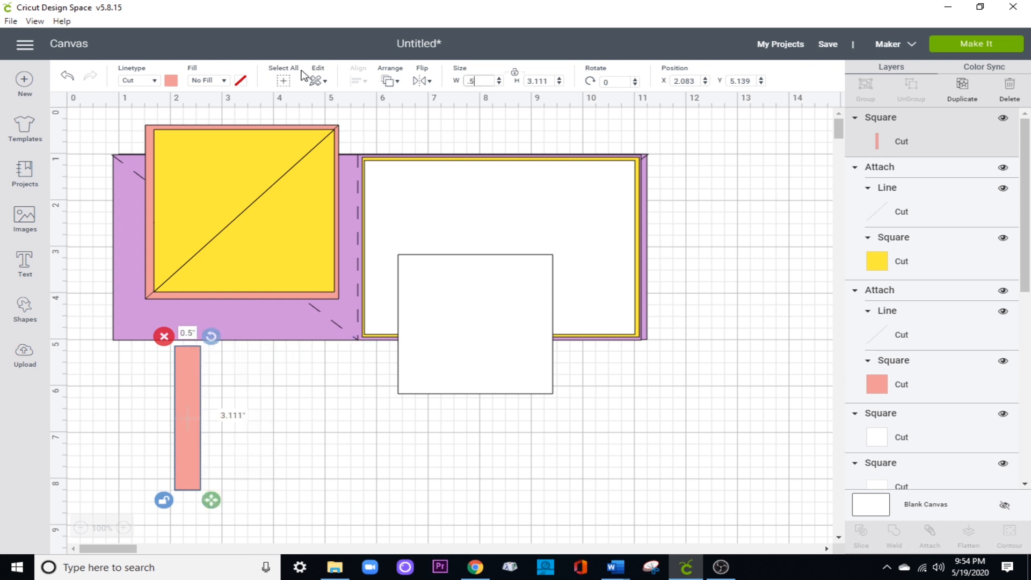
left_click(550, 81)
type("3.875")
key("Return")
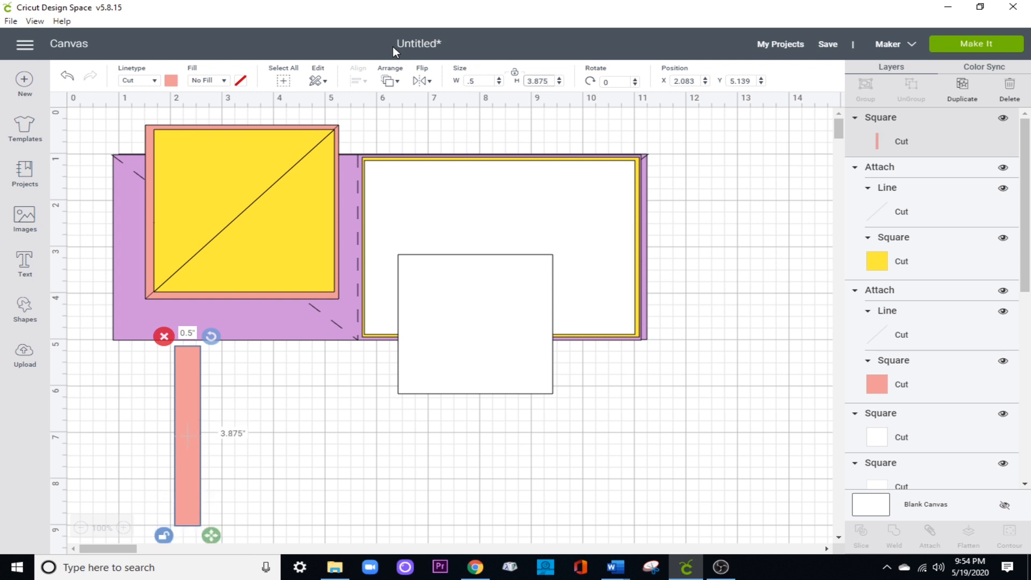
- Duplicate the pink strip and color the copy the project's existing yellow
left_click(962, 86)
left_click(170, 81)
left_click(205, 127)
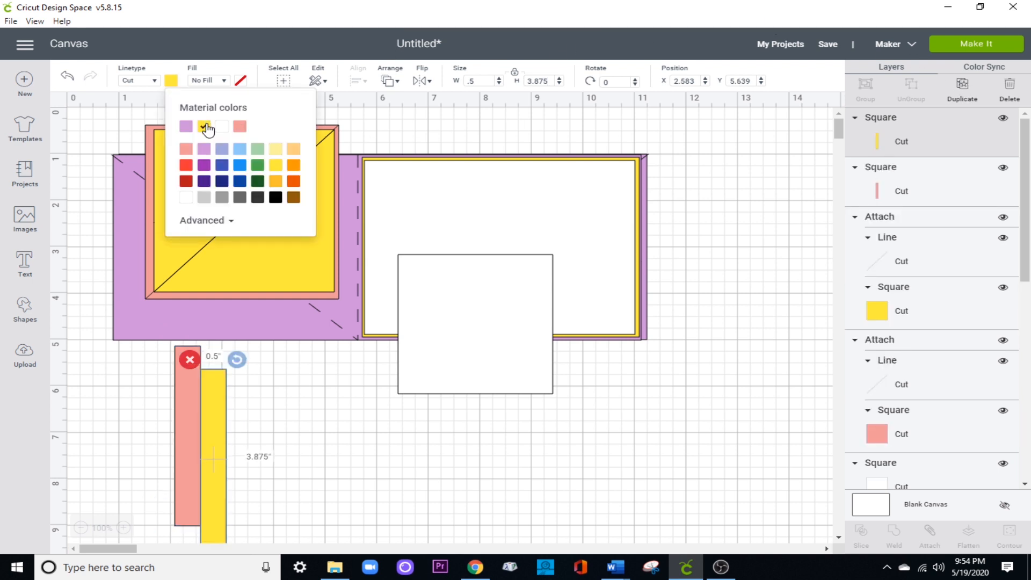
- Resize the yellow strip to 0.375 inches wide and 3.75 inches high with its proportions unlocked
left_click(484, 79)
type(".375")
key("Return")
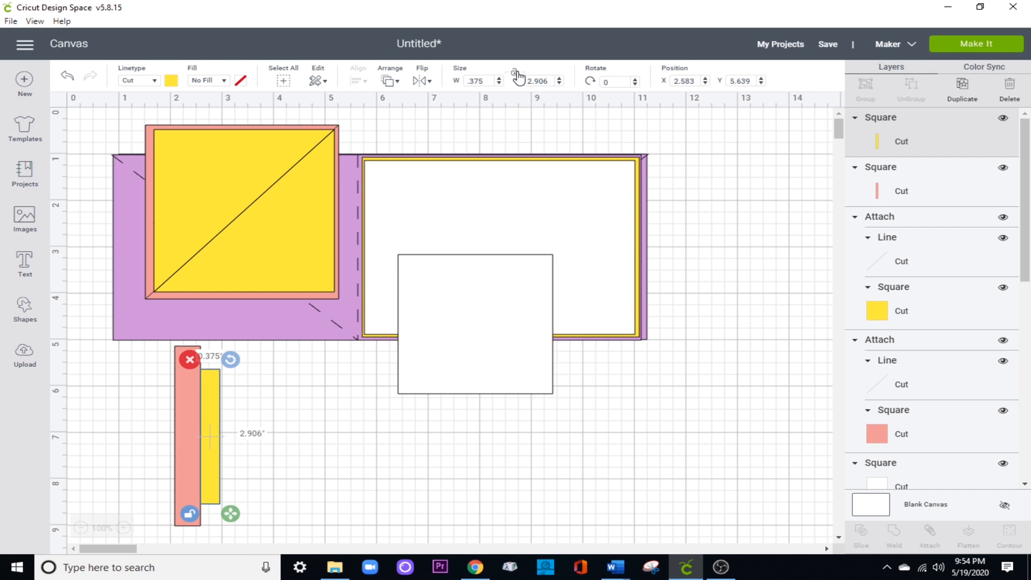
left_click(552, 81)
type("3.75")
key("Return")
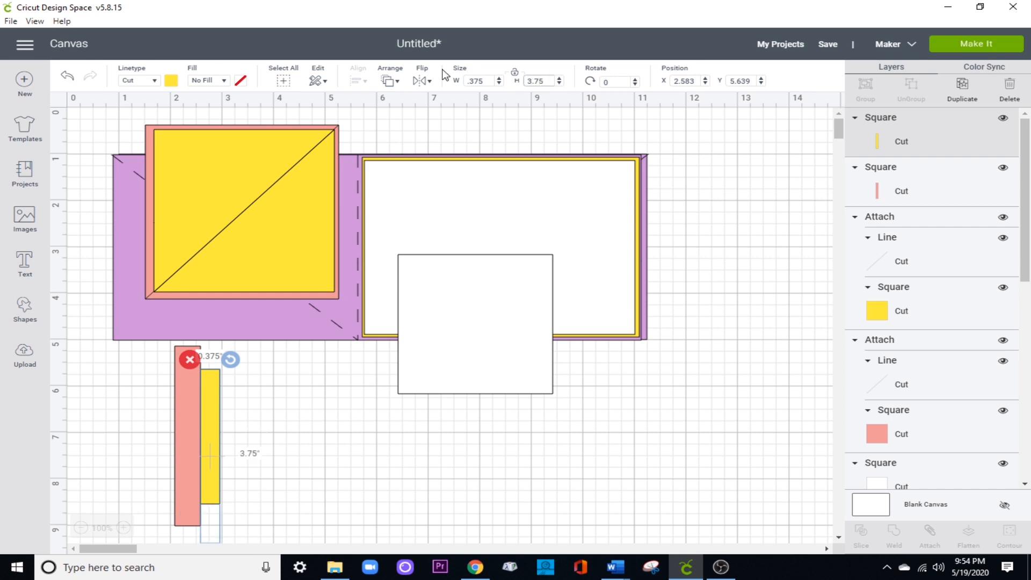
- Center the yellow strip on the pink strip and group the two together
left_click(180, 411, "shift")
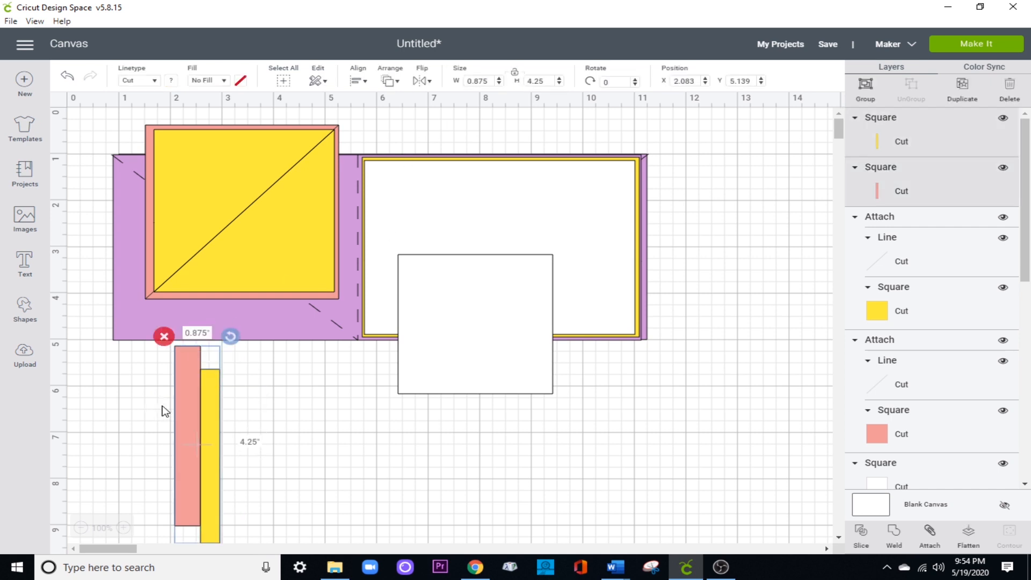
left_click(358, 80)
left_click(393, 227)
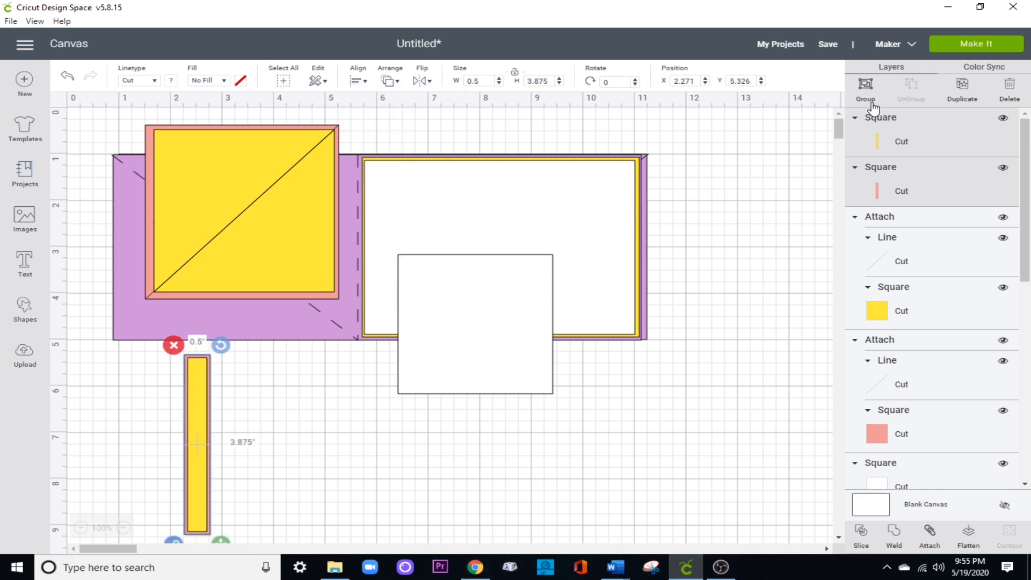
left_click(866, 86)
- Duplicate the grouped strip and move both copies to the empty canvas beyond the card's right section
left_click(962, 86)
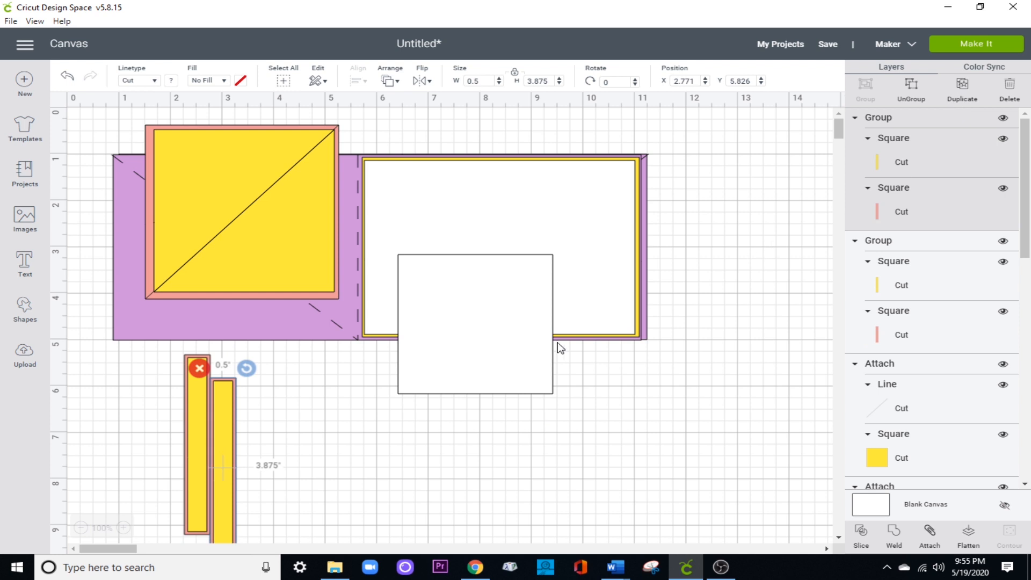
left_click_drag(228, 436, 704, 217)
left_click_drag(208, 392, 799, 189)
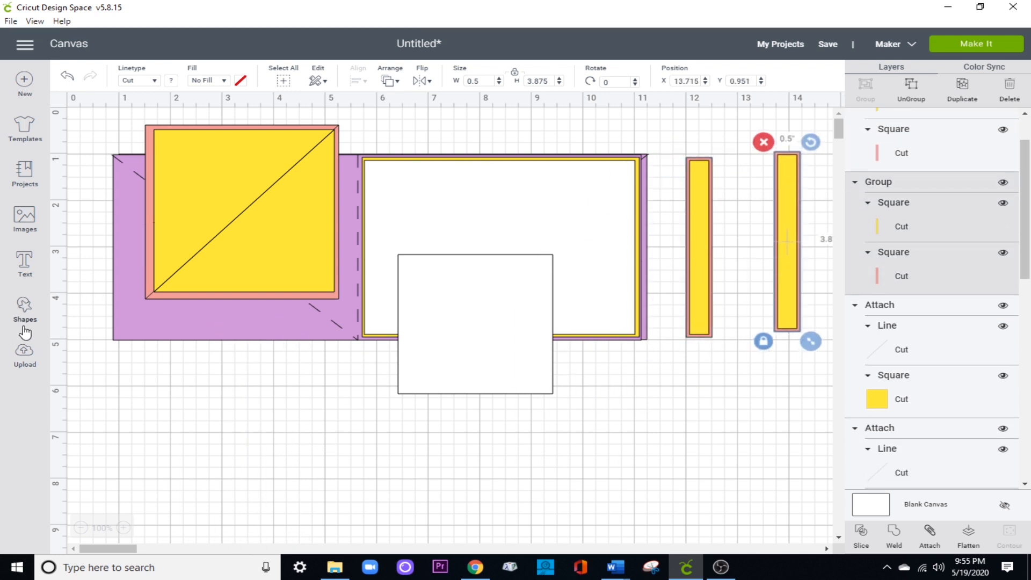
- Search the Cricut image library for "dolphin"
left_click(24, 217)
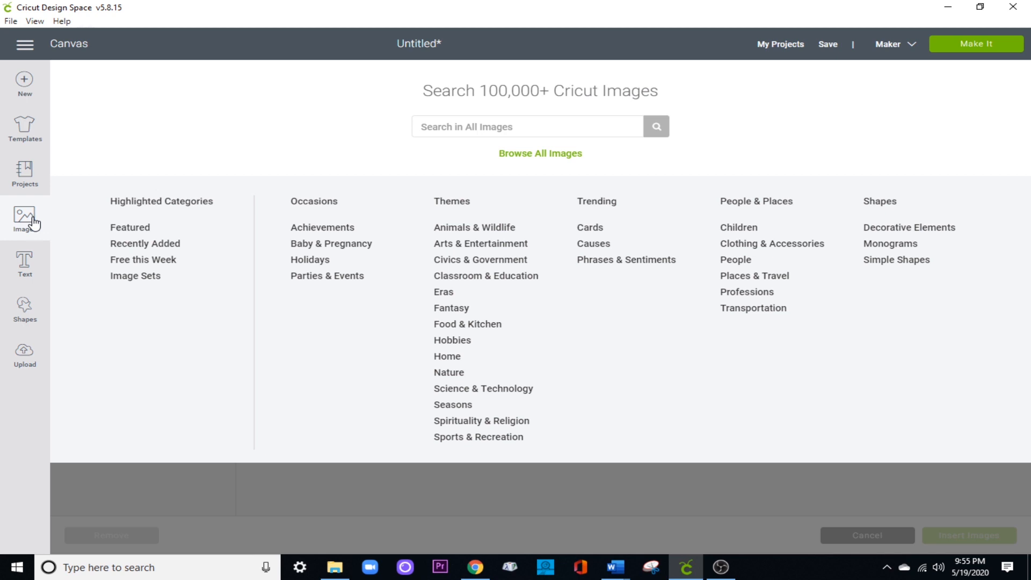
left_click(473, 131)
type("dolphi")
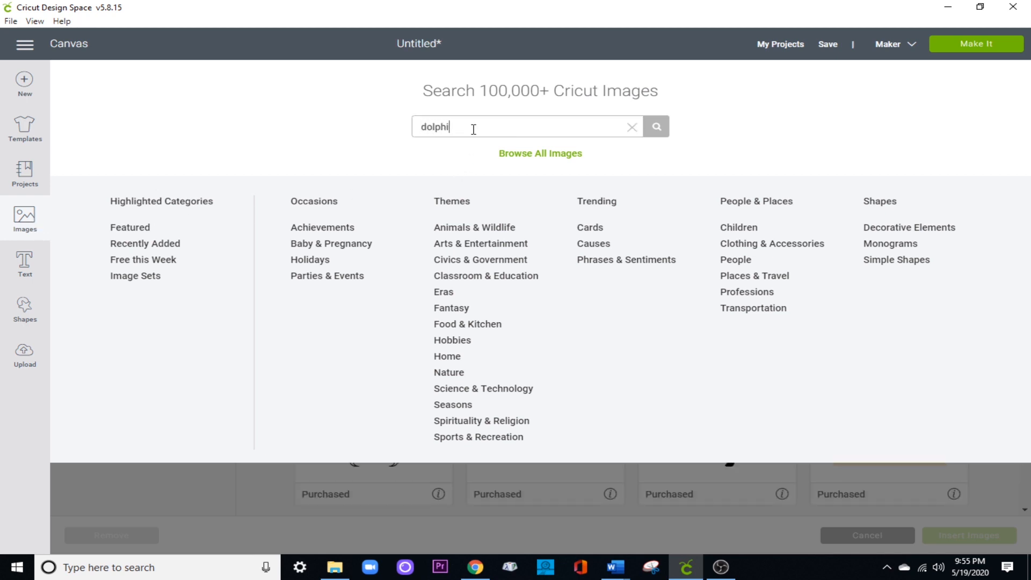
type("n")
key("Return")
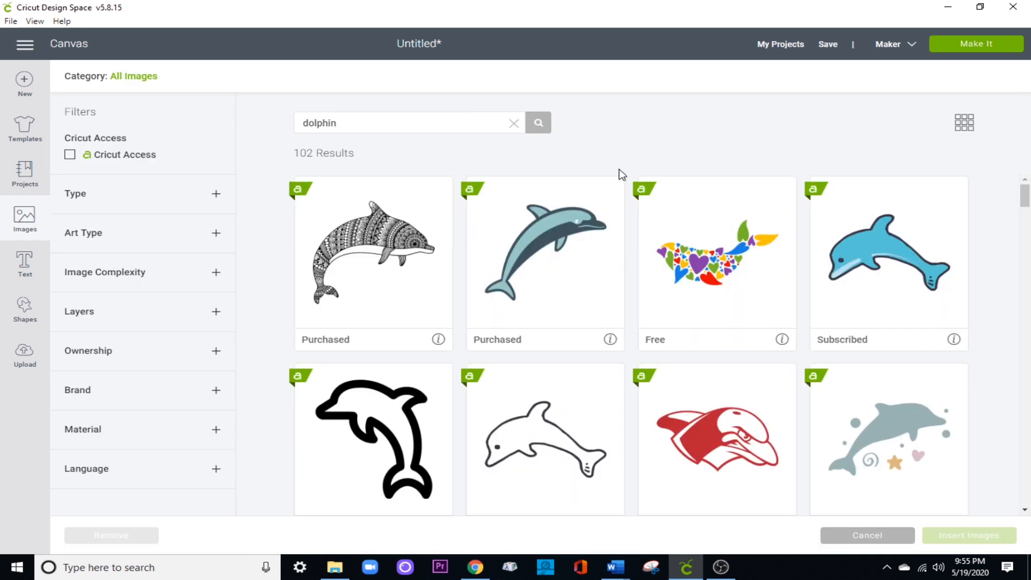
- Select the floral Dolphin Leaping images, both the draw and outline versions, from the dolphin results
scroll(622, 175, "down", 10)
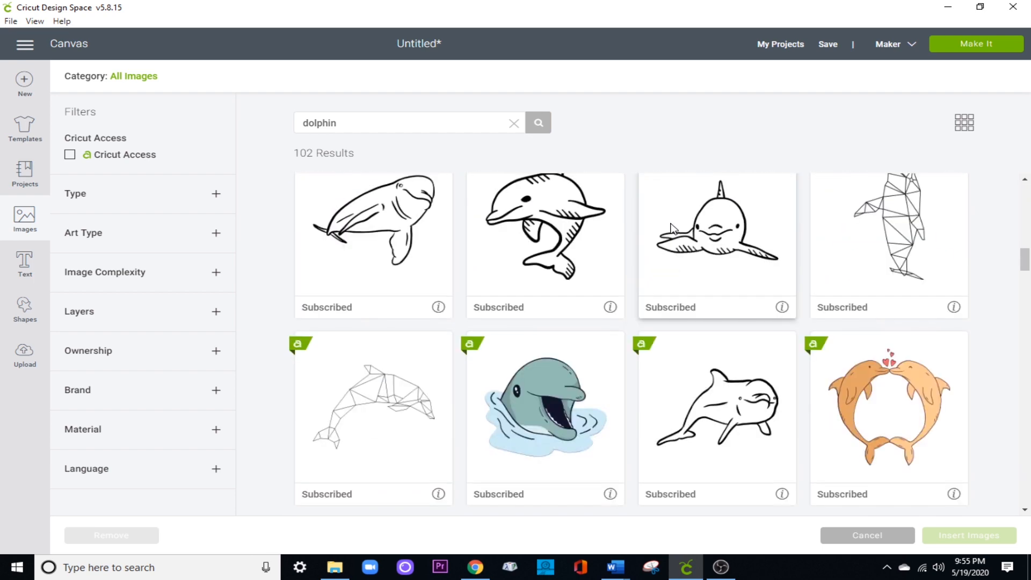
scroll(669, 227, "down", 5)
scroll(667, 228, "up", 5)
scroll(666, 228, "up", 6)
scroll(666, 228, "down", 5)
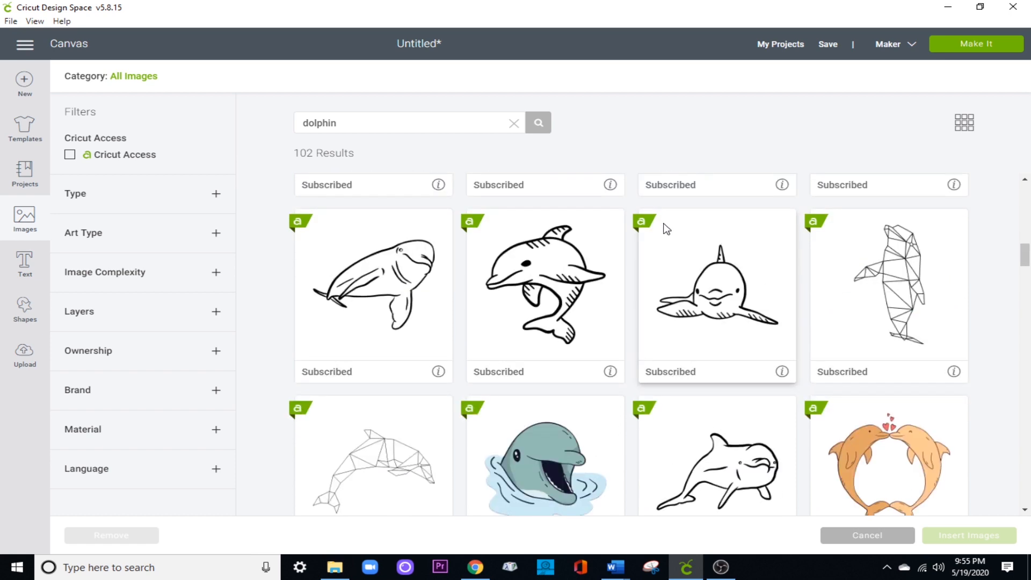
scroll(666, 228, "down", 8)
scroll(666, 228, "down", 3)
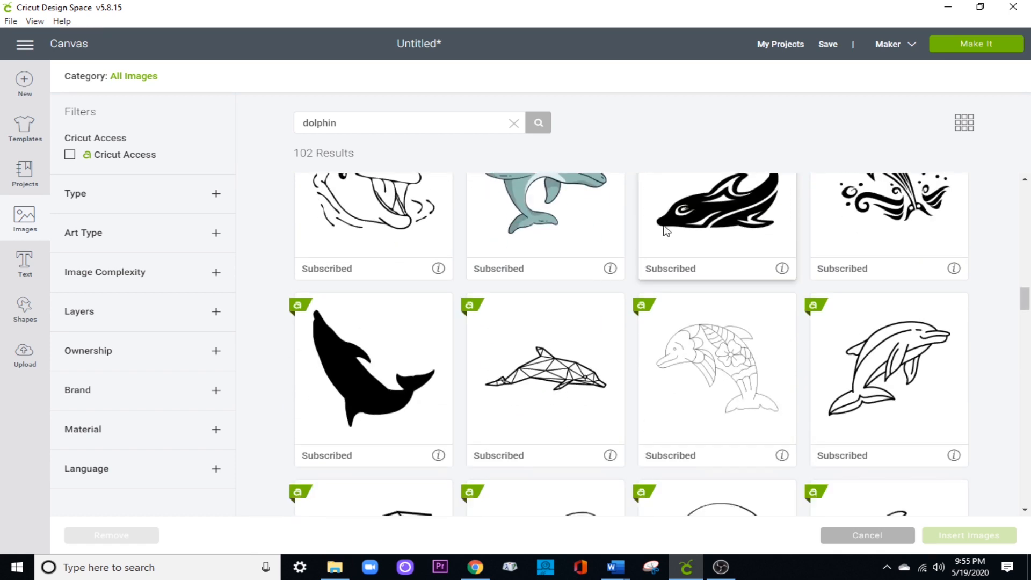
left_click(764, 273)
scroll(766, 274, "down", 3)
scroll(763, 269, "down", 6)
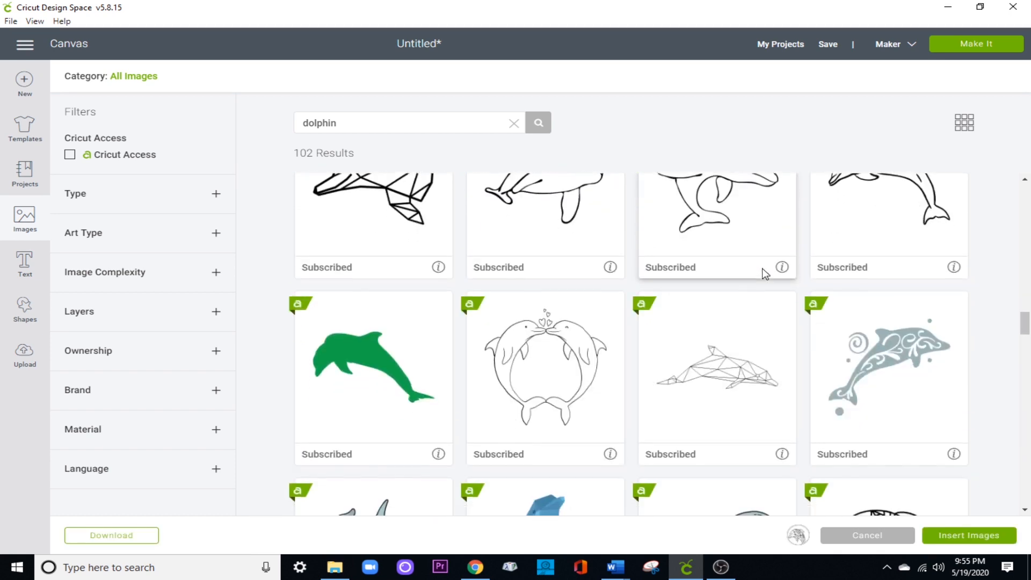
left_click(827, 292)
- Add the draw and outline versions of Dolphin Leaping From Water to the selection and insert all selected images
scroll(763, 311, "down", 2)
scroll(761, 316, "down", 6)
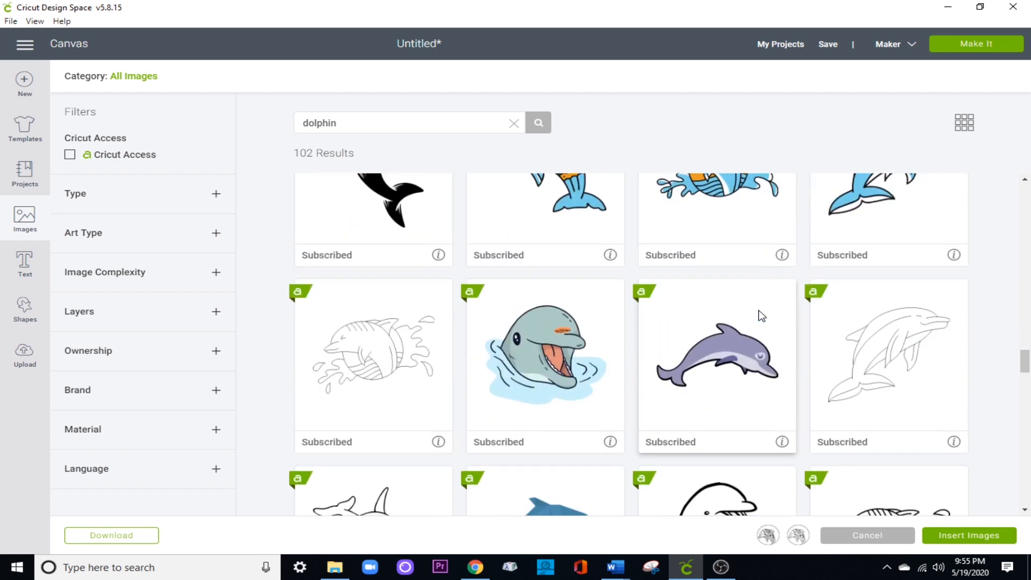
scroll(762, 316, "up", 3)
left_click(339, 304)
left_click(888, 468)
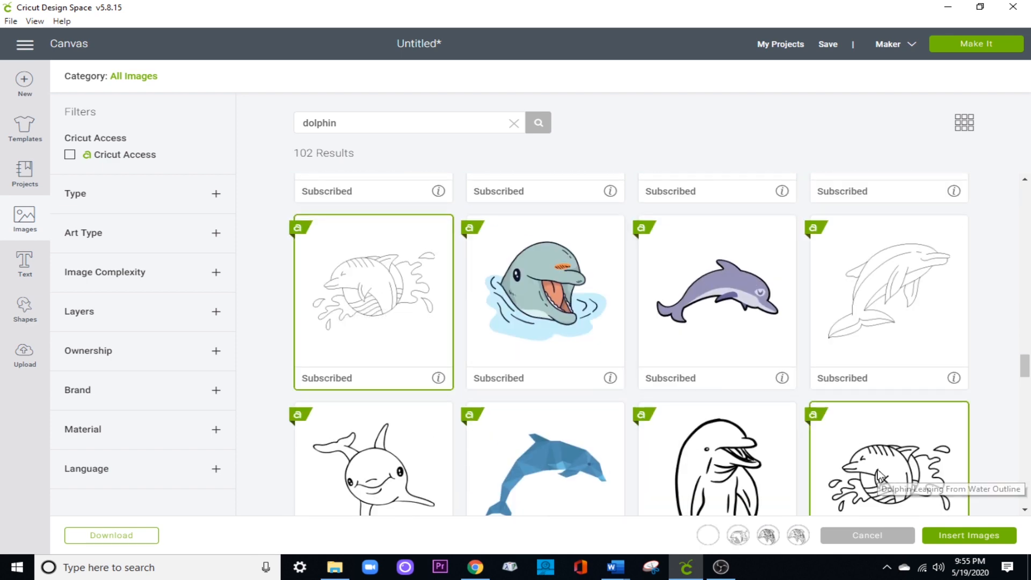
left_click(972, 538)
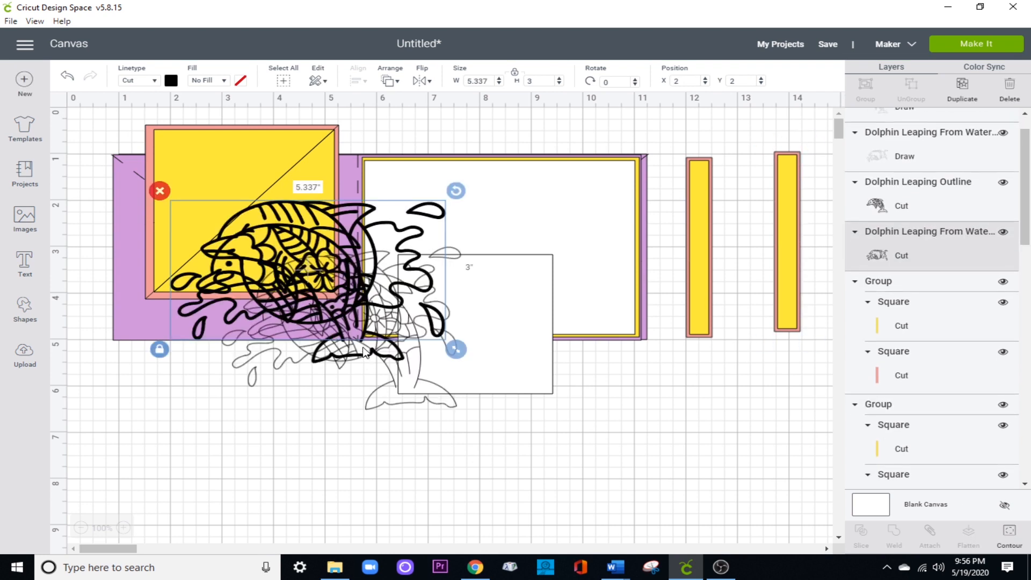
- Move all four dolphin images off the card to the empty canvas below, pairing each draw version with its cut version
mouse_move(364, 352)
left_mouse_down()
mouse_move(438, 447)
mouse_move(658, 459)
left_mouse_up()
left_click_drag(299, 255, 277, 409)
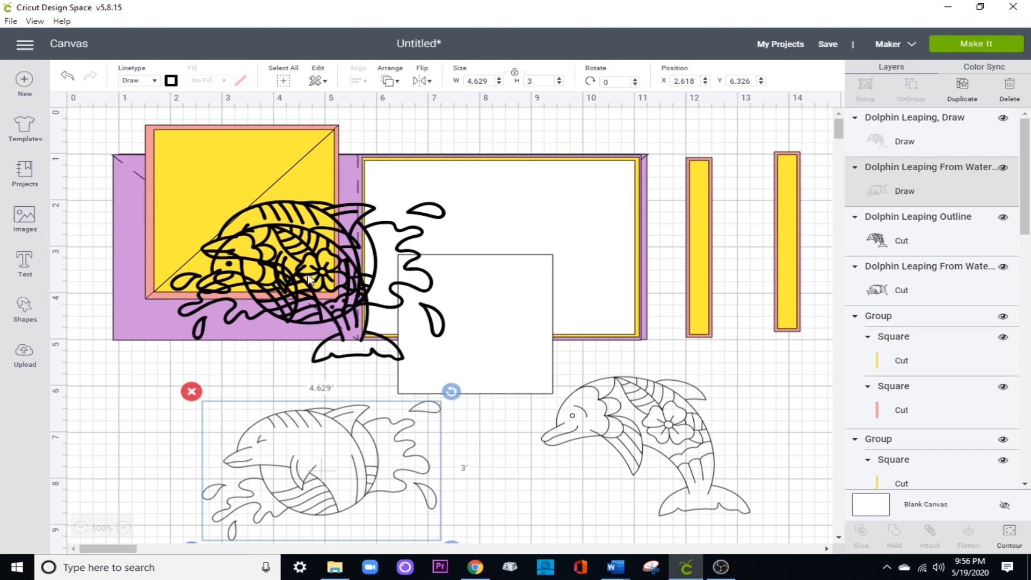
left_click_drag(309, 278, 663, 435)
left_click(325, 274)
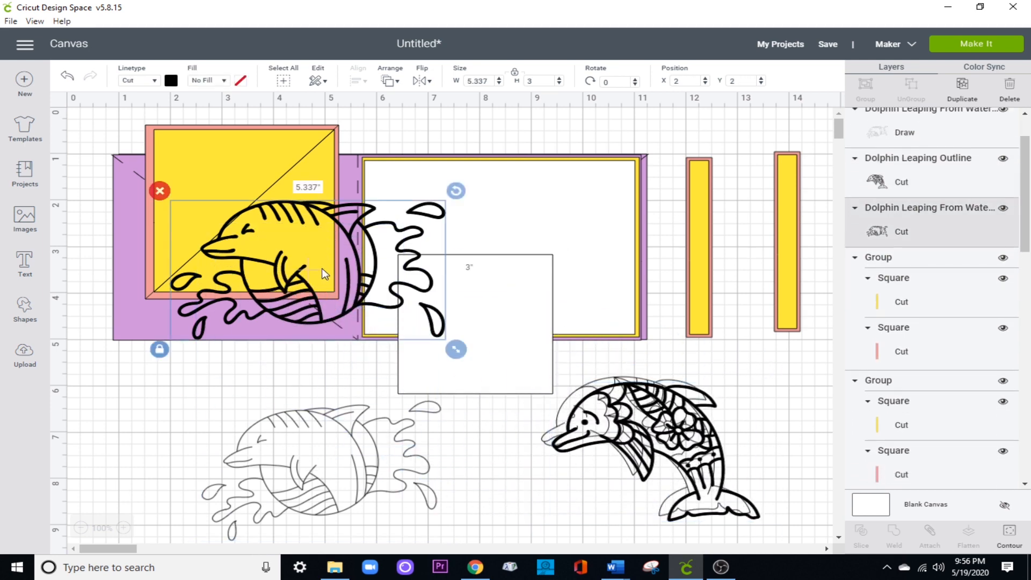
left_click_drag(324, 274, 332, 478)
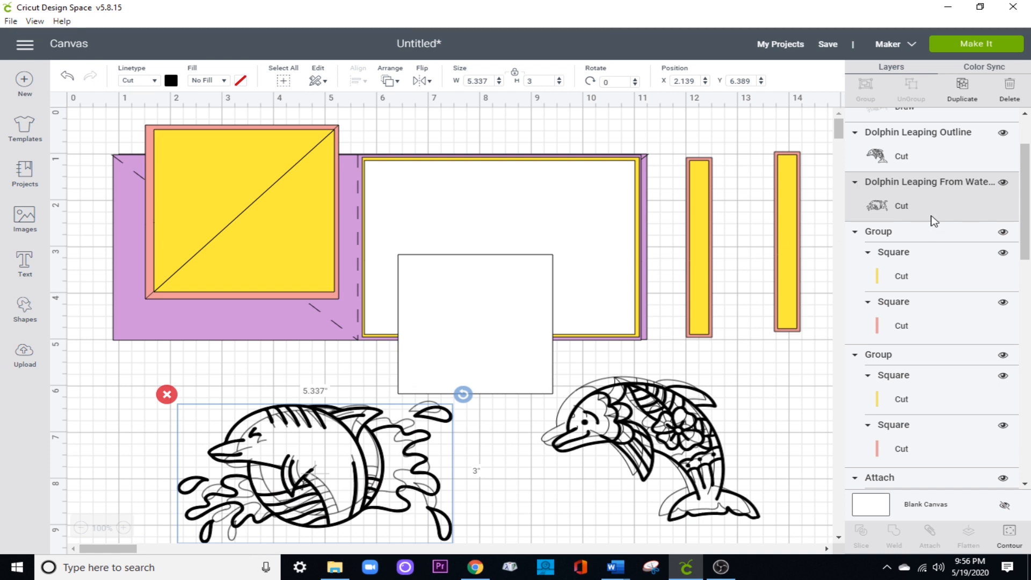
- Center the floral dolphin's draw and outline versions on each other, and do the same with the Dolphin Leaping From Water pair
left_click(610, 490)
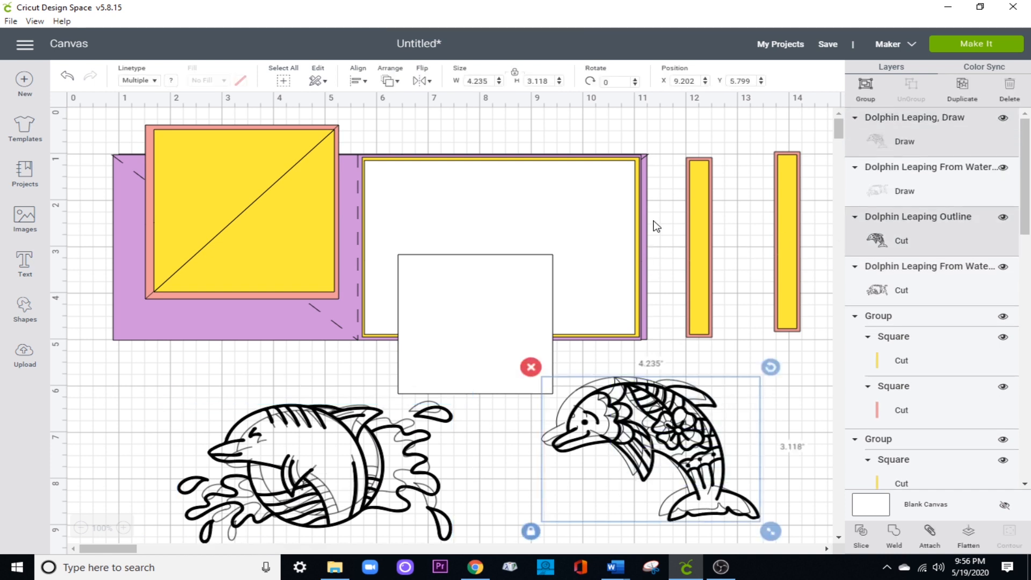
left_click(358, 82)
left_click(387, 226)
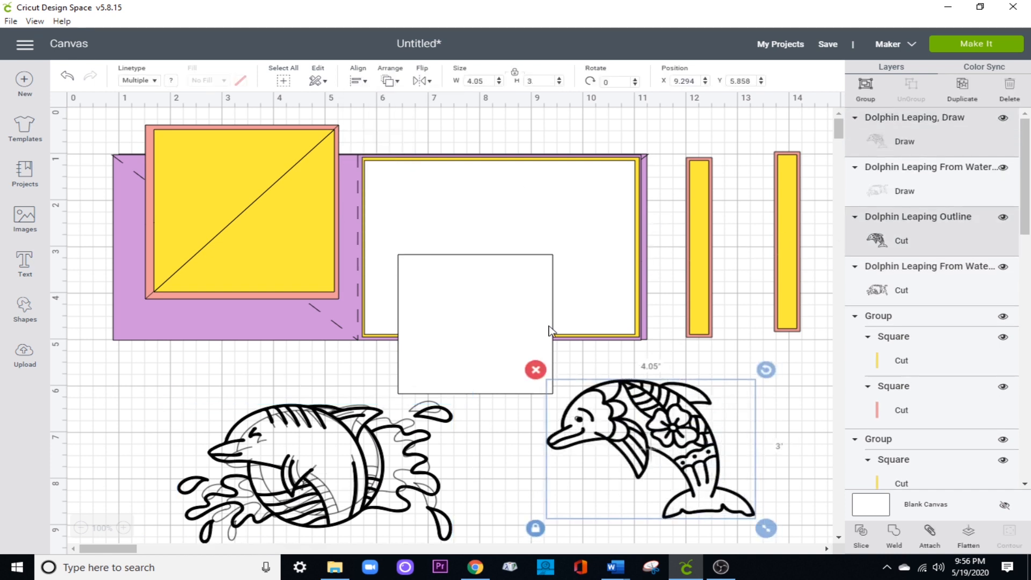
left_click(207, 408)
left_click(358, 80)
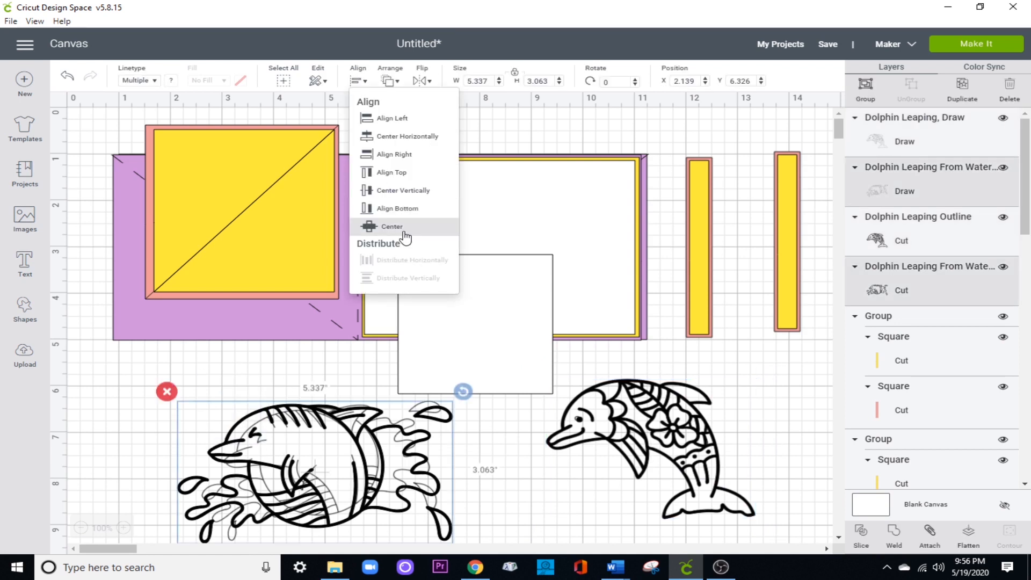
left_click(406, 236)
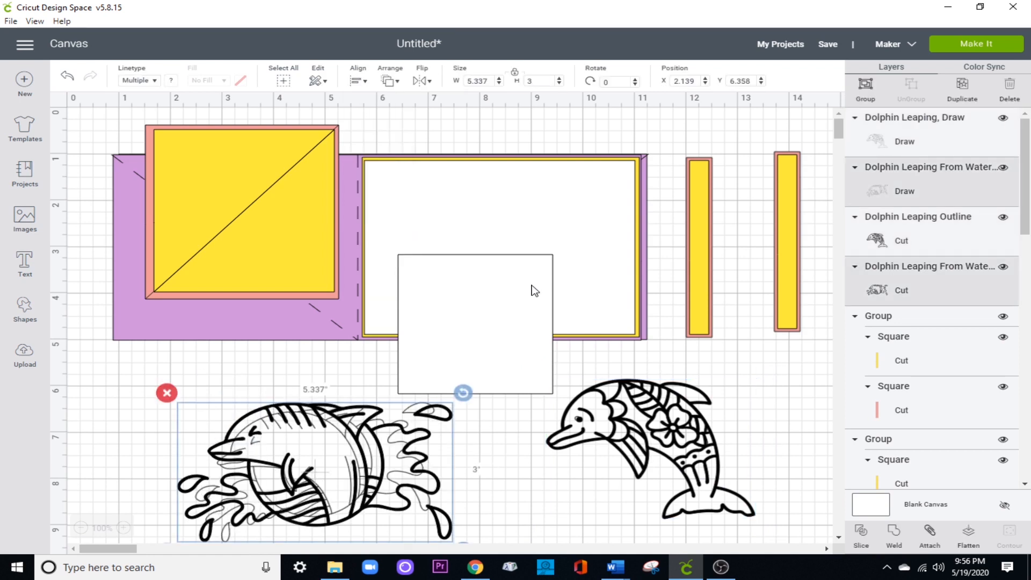
left_click(355, 80)
left_click(391, 232)
- Move the draw version of Dolphin Leaping From Water below its cut version
scroll(438, 372, "down", 3)
left_click(509, 433)
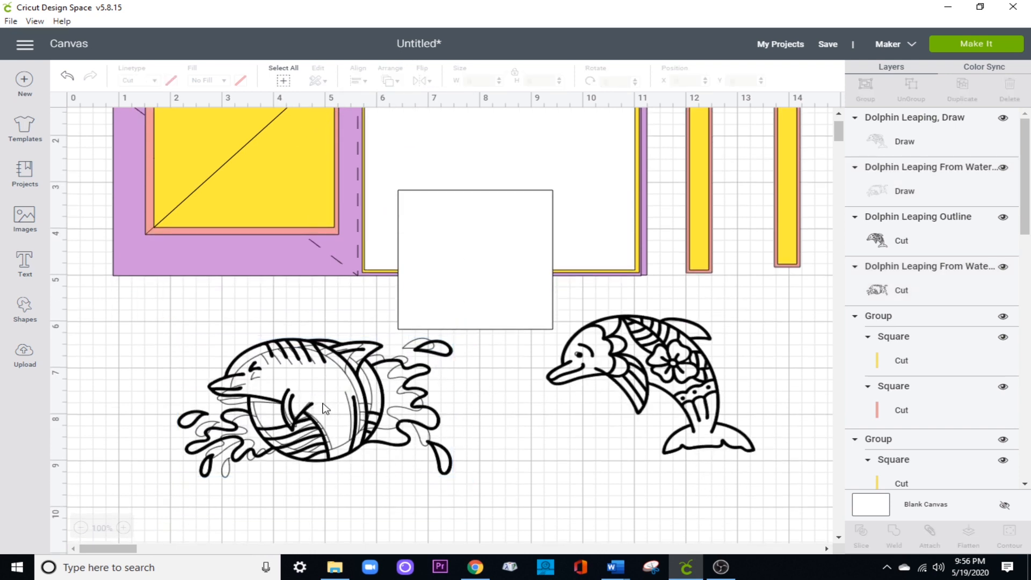
mouse_move(325, 406)
left_mouse_down()
mouse_move(337, 454)
mouse_move(320, 396)
mouse_move(306, 446)
mouse_move(310, 517)
left_mouse_up()
- Resize the cut version of Dolphin Leaping From Water to 4.625 inches wide and, with proportions unlocked, 3 inches high
left_click(310, 381)
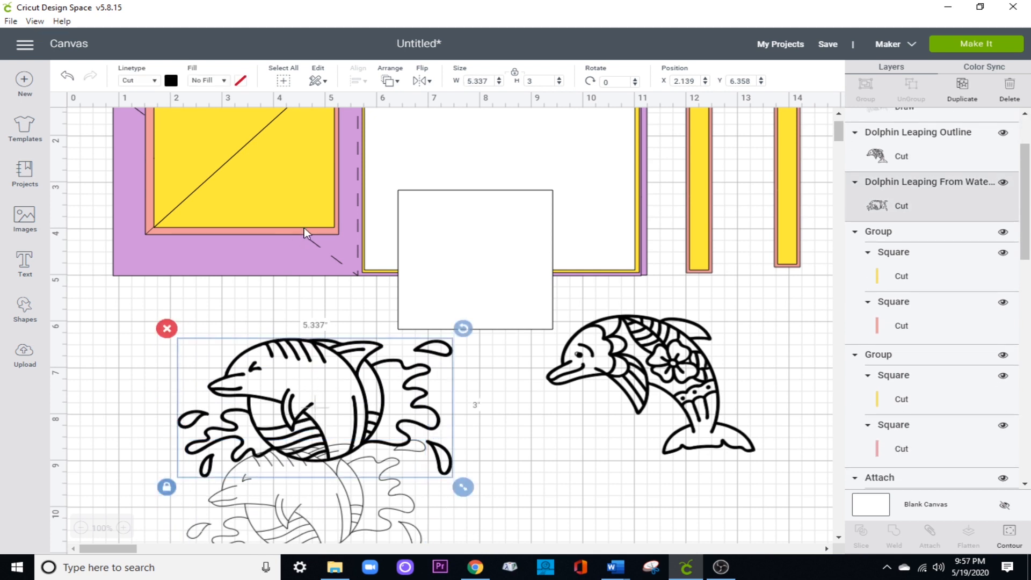
double_click(490, 82)
type("4.625")
key("Return")
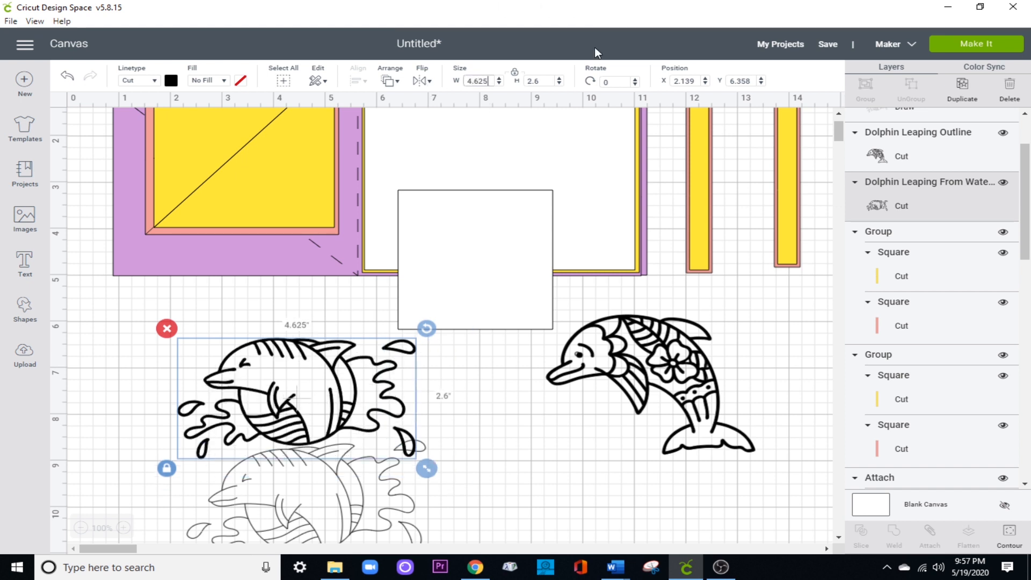
left_click(515, 71)
double_click(534, 81)
type("3")
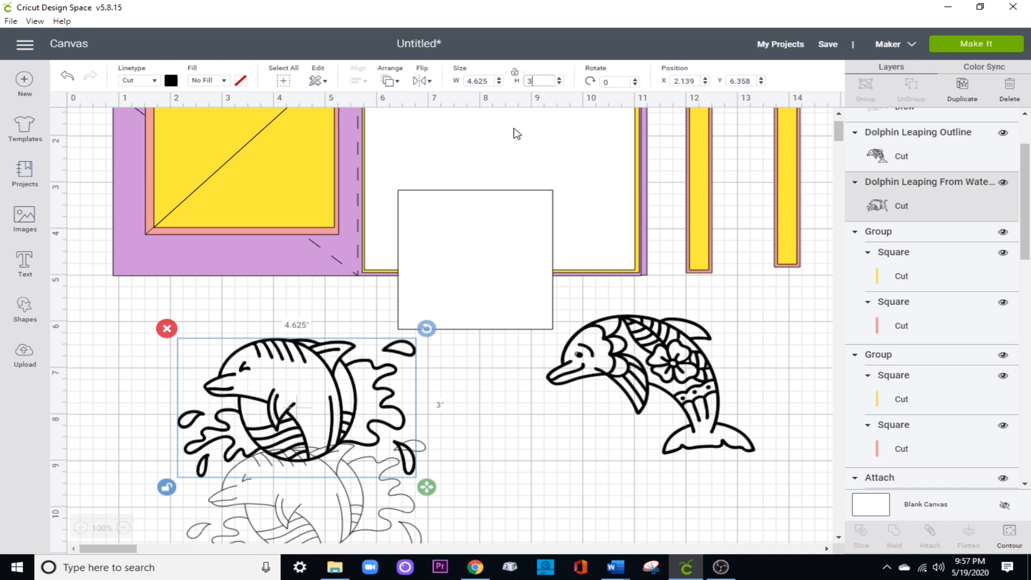
- Unlock the proportions of the draw version of Dolphin Leaping From Water and set its width to 4.625 inches
scroll(491, 253, "down", 2)
left_click(327, 445)
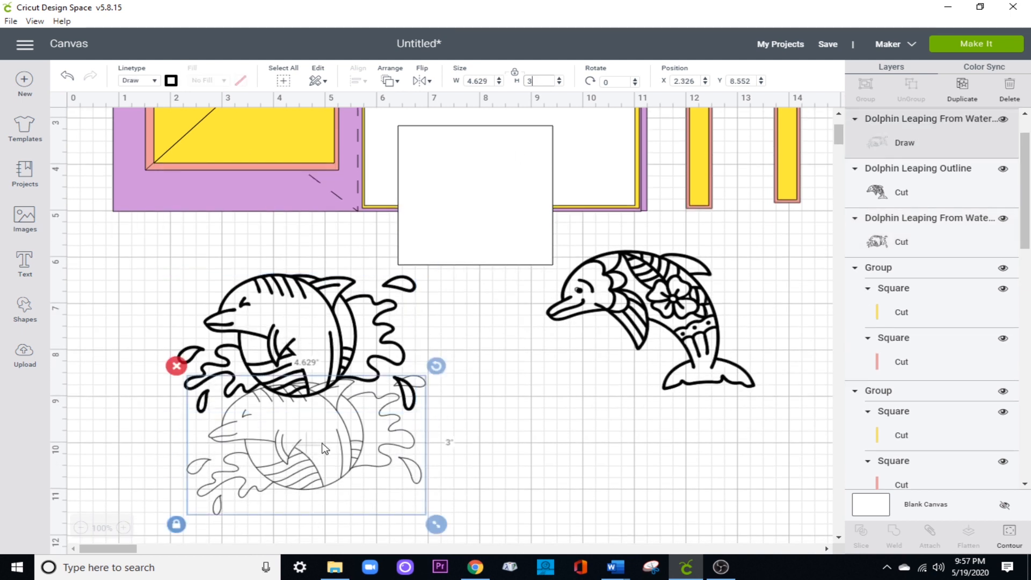
left_click(515, 72)
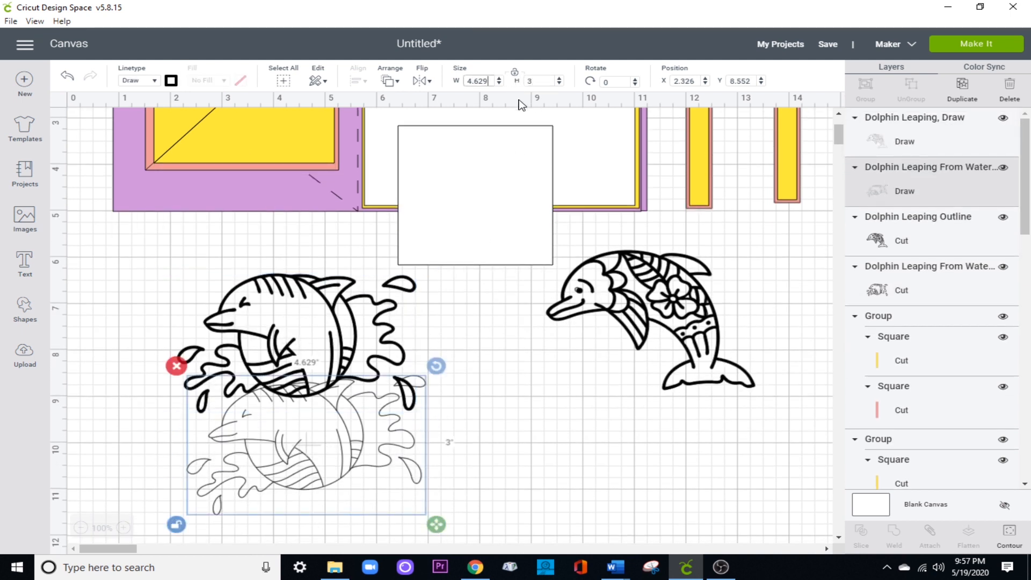
- Center the draw and cut versions of Dolphin Leaping From Water on each other to compare them, and move them apart again
left_click_drag(91, 316, 267, 445)
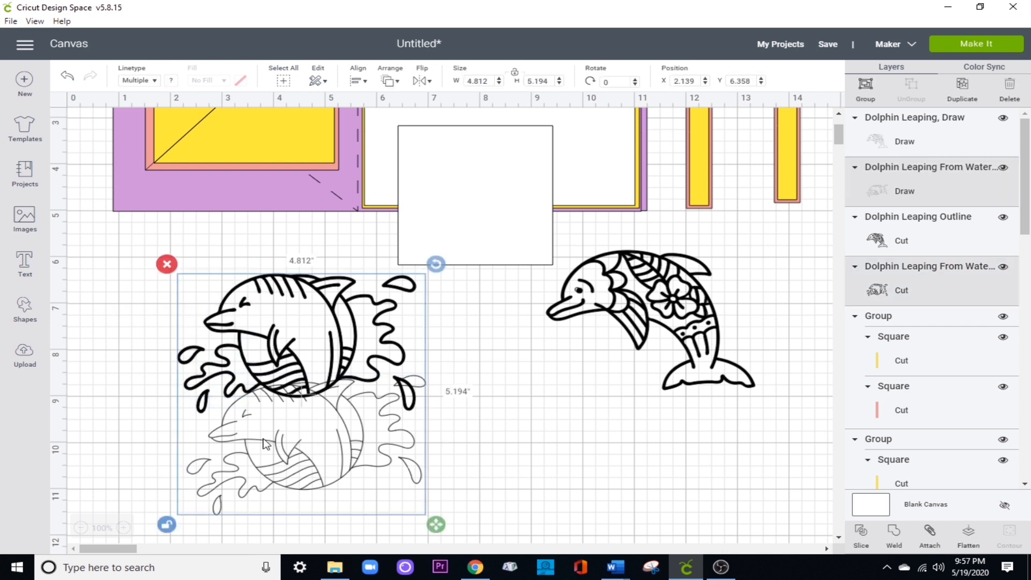
left_click(356, 81)
left_click(408, 226)
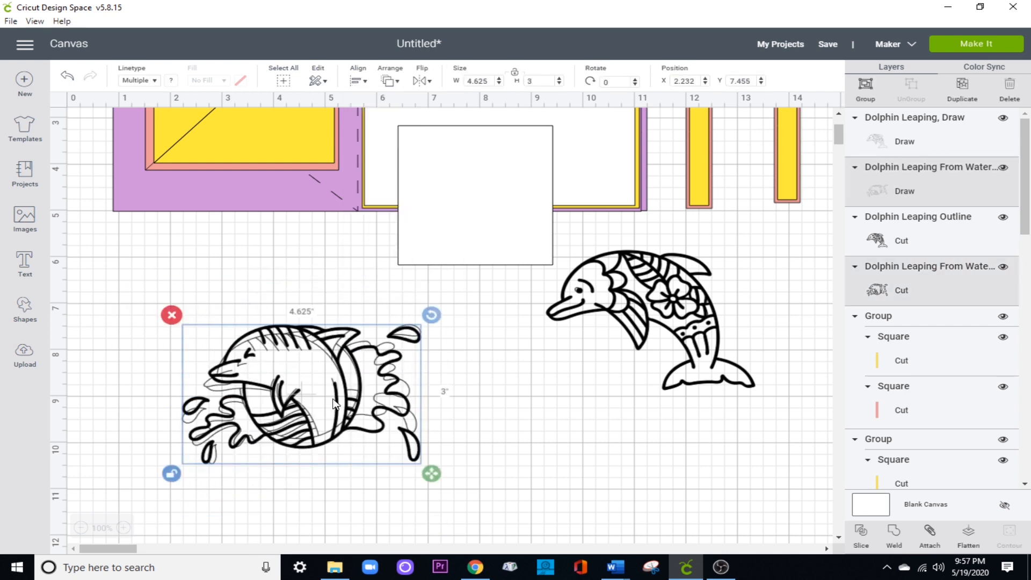
left_click(287, 383)
mouse_move(287, 382)
left_mouse_down()
mouse_move(288, 436)
mouse_move(297, 353)
left_mouse_up()
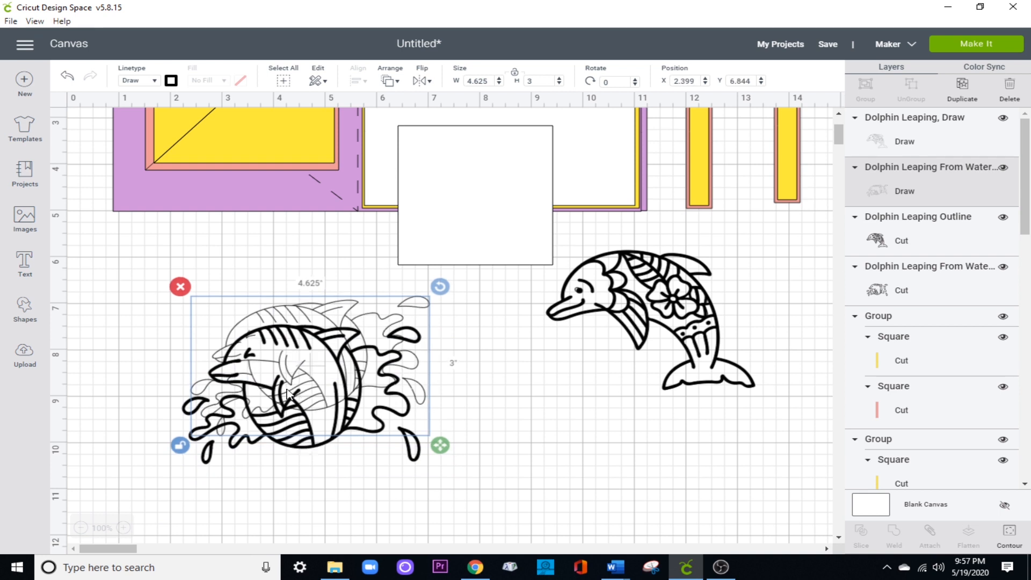
mouse_move(292, 437)
left_mouse_down()
mouse_move(294, 409)
mouse_move(319, 434)
mouse_move(329, 474)
left_mouse_up()
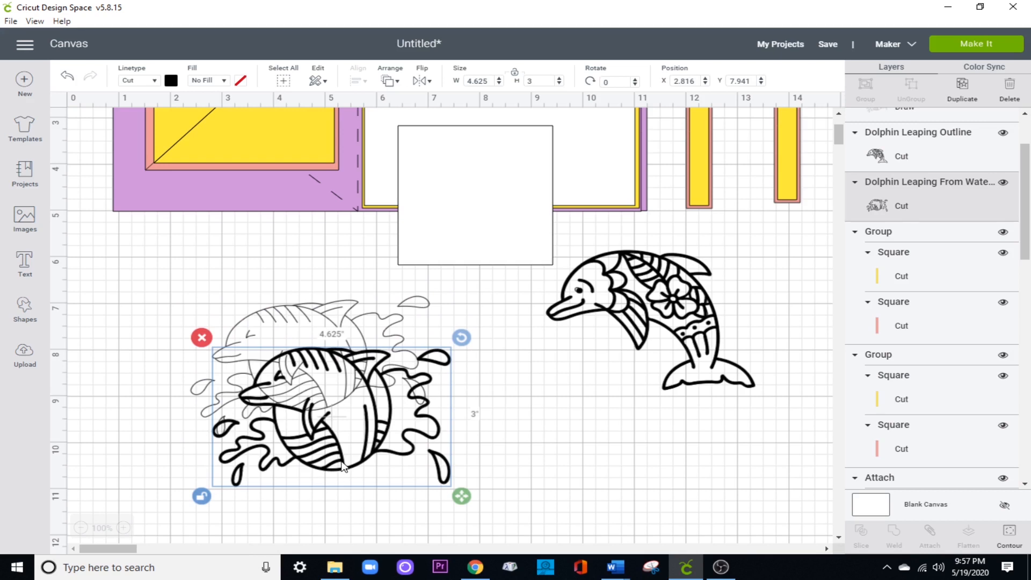
- Resize both floral dolphin versions together to 3 inches wide and, with proportions unlocked, 2.875 inches high
left_click(649, 328)
left_click_drag(514, 336, 752, 319)
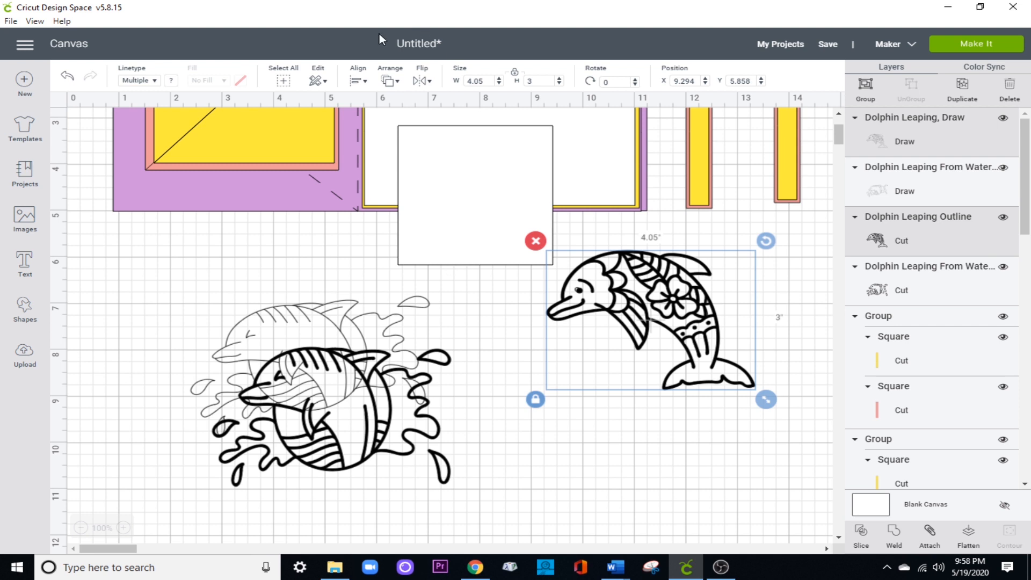
double_click(495, 81)
type("3")
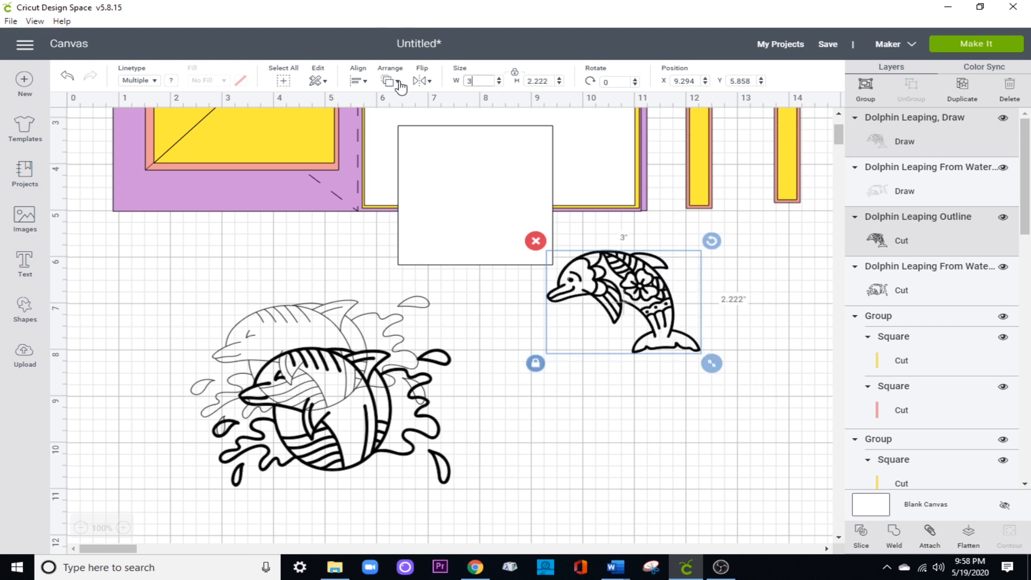
left_click(515, 72)
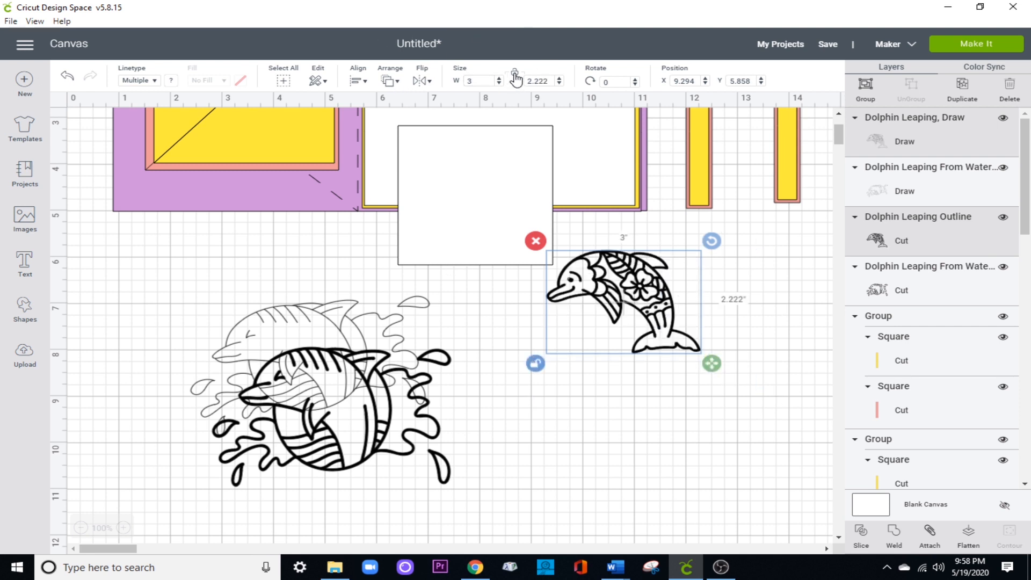
double_click(550, 80)
type("2.875")
key("Return")
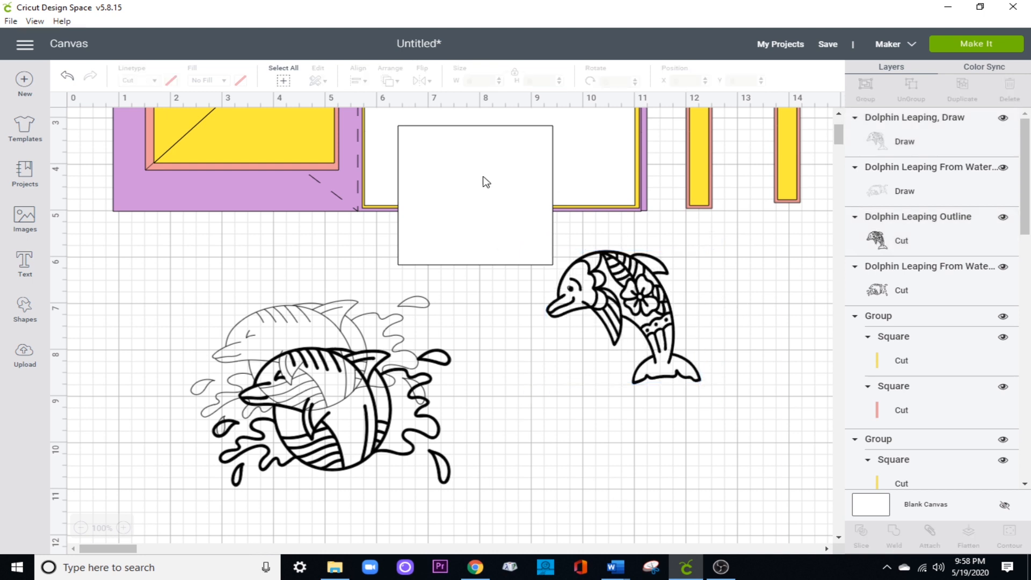
- Separate the floral draw dolphin from its outline version, and place the 3-inch white square and a duplicate side by side below them
left_click_drag(484, 180, 695, 456)
left_click_drag(631, 289, 671, 291)
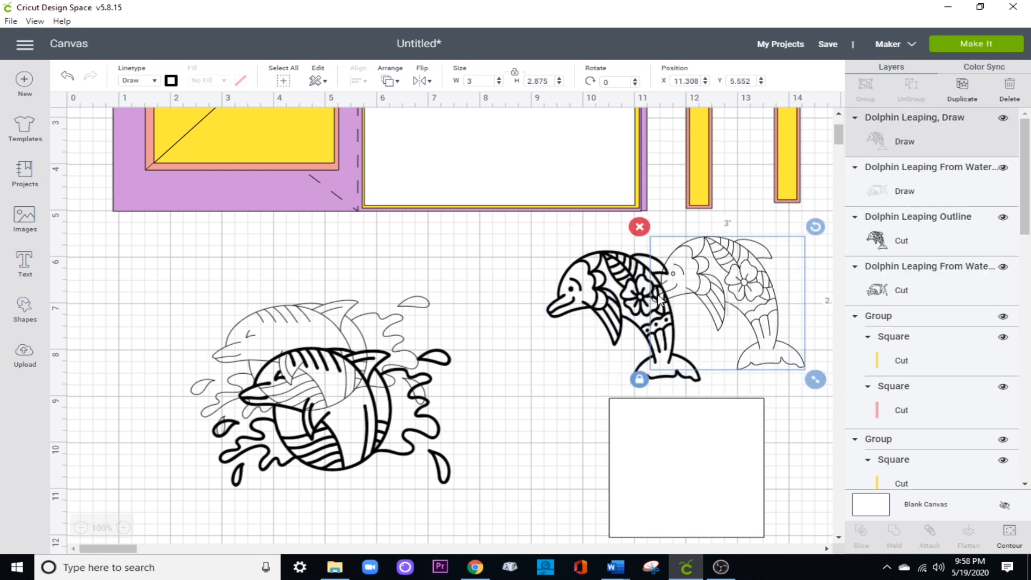
left_click(615, 513)
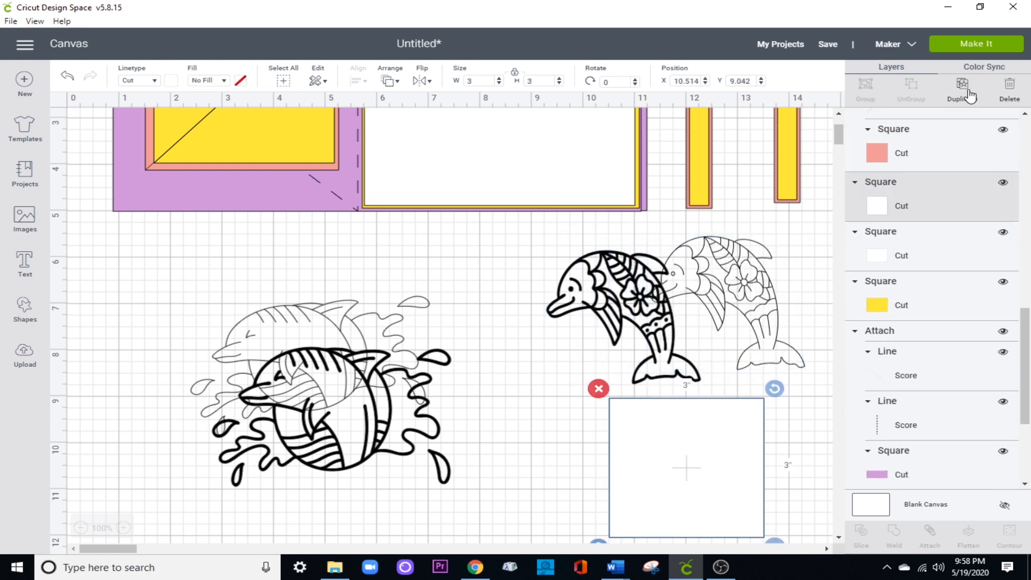
key("ctrl+d")
scroll(714, 451, "down", 1)
left_click_drag(644, 430, 485, 430)
- Place the floral outline dolphin on the first white square and rotate it about 8.24 degrees to fit inside
left_click_drag(640, 242, 582, 413)
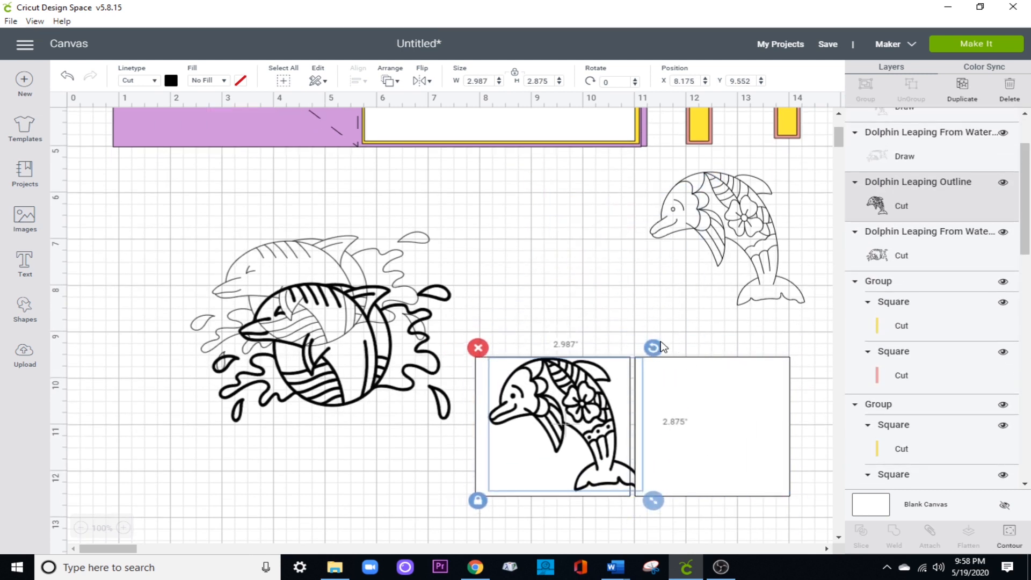
left_click_drag(653, 349, 654, 367)
left_click_drag(589, 413, 585, 413)
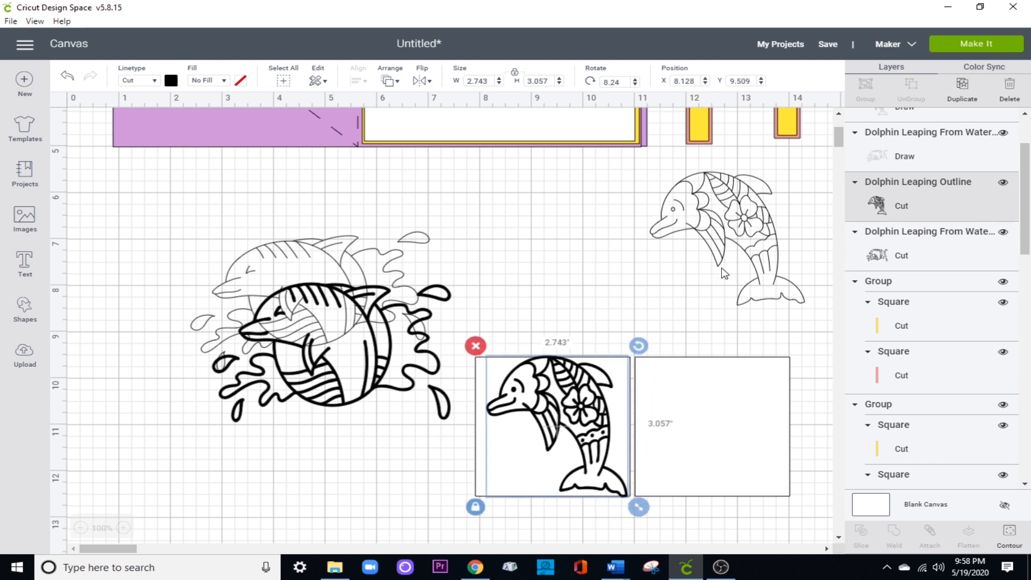
- Bring the floral draw dolphin to the front on the second white square, rotate it about 3.59 degrees and fit it inside
left_click_drag(763, 231, 748, 416)
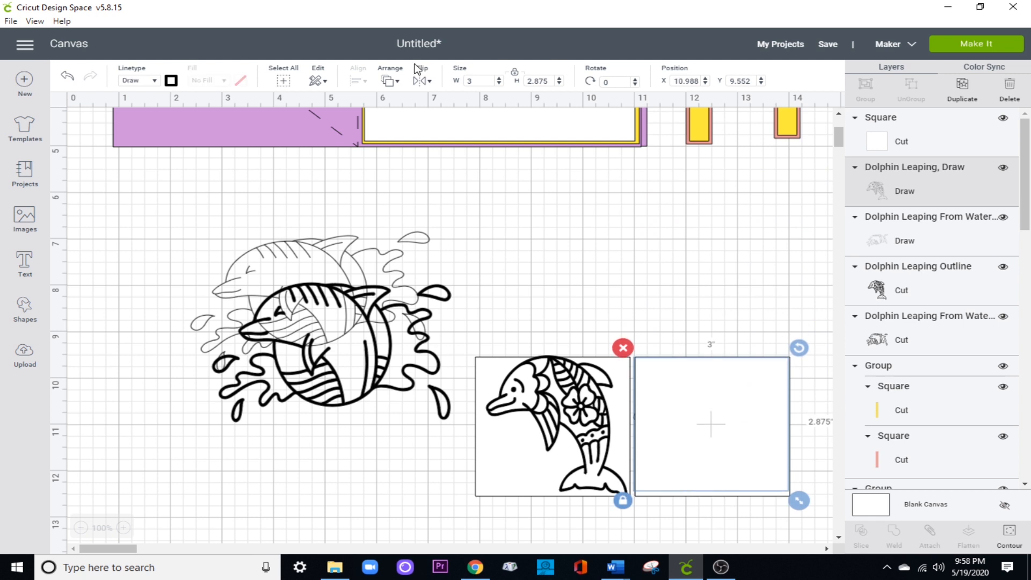
left_click(396, 86)
left_click(418, 163)
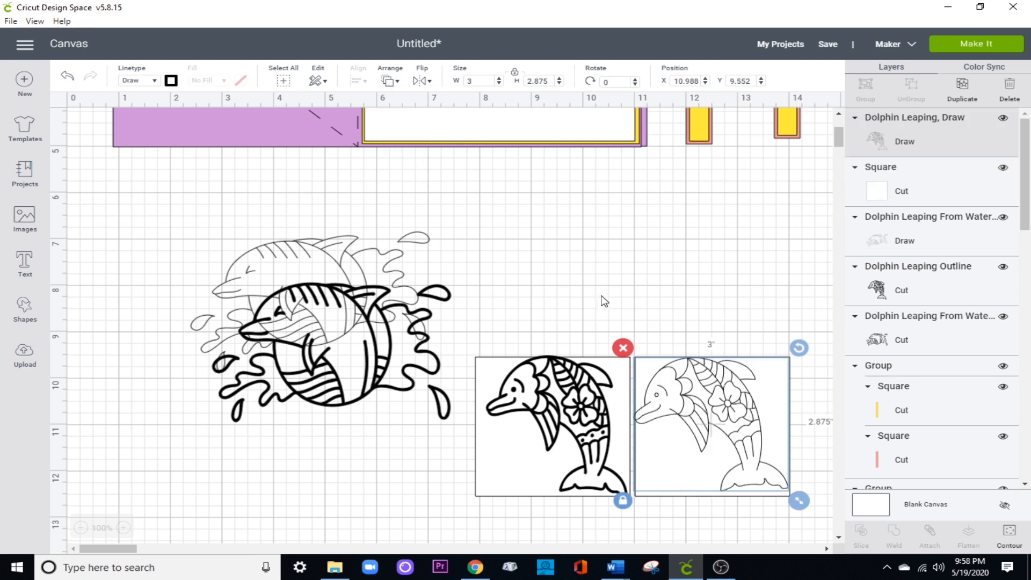
left_click_drag(716, 424, 716, 426)
left_click_drag(799, 348, 804, 355)
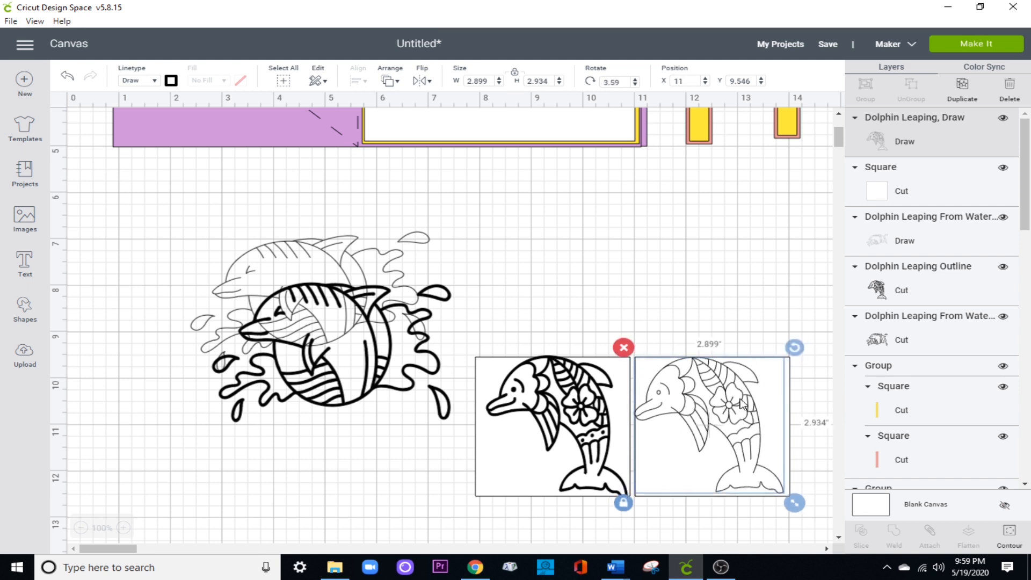
left_click_drag(739, 400, 745, 407)
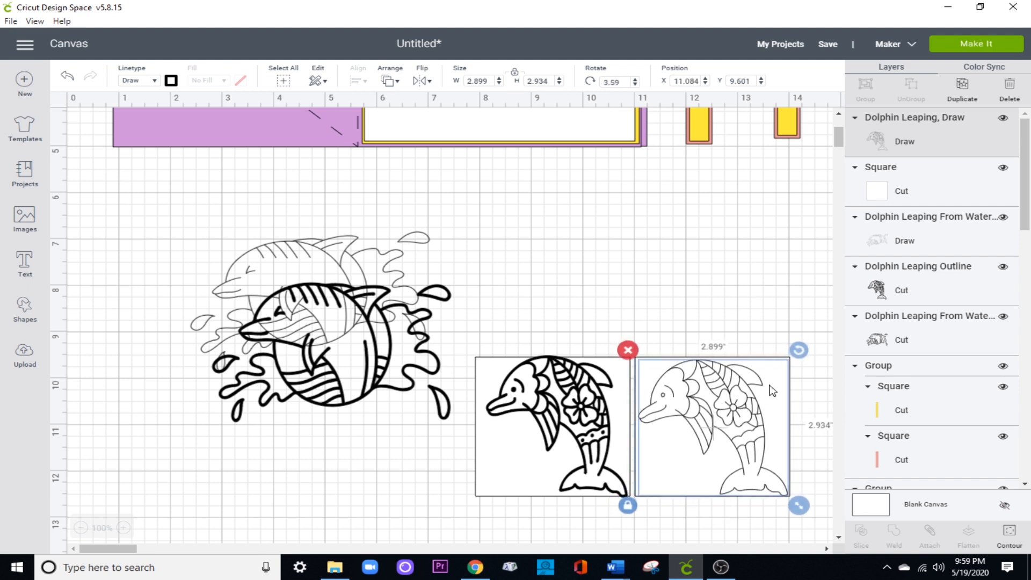
- Group each floral dolphin with the white square beneath it
left_click(539, 255)
left_click_drag(537, 298, 545, 430)
left_click_drag(720, 309, 715, 430)
- Move the white 5.25 by 3.75 inch panel from the card to the draw splashing dolphin, and place a duplicate at the cut version
left_click_drag(567, 145, 307, 343)
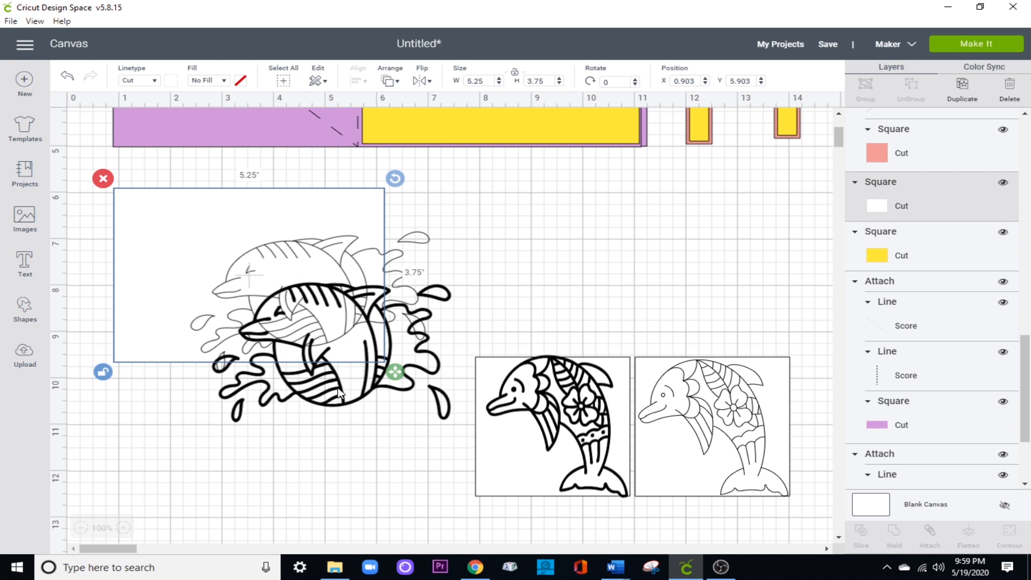
left_click_drag(340, 395, 673, 299)
left_click(369, 223)
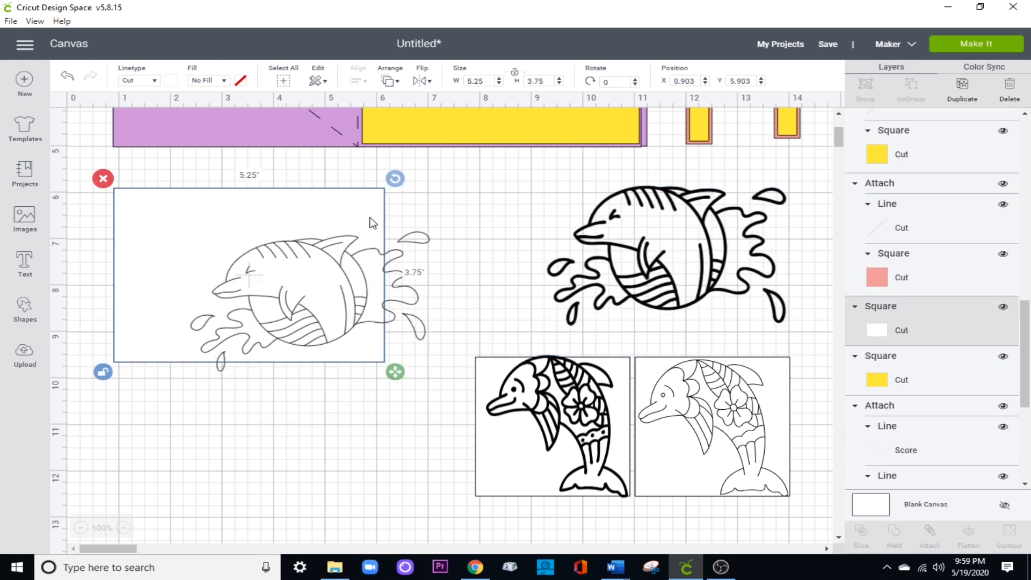
left_click(976, 100)
left_click_drag(344, 313, 648, 292)
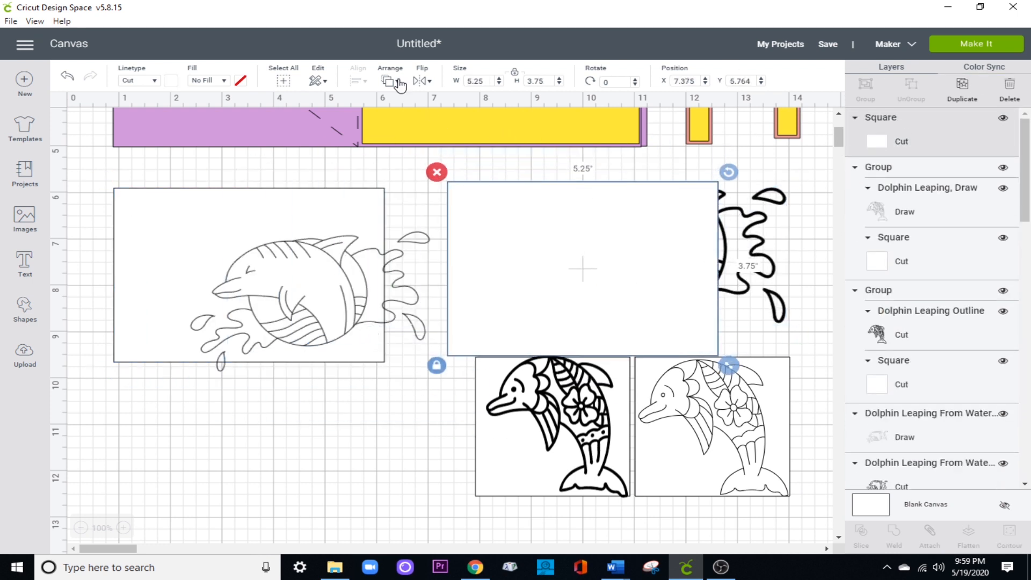
- Send the duplicate white panel to the back, position the cut splashing dolphin on it and center the two horizontally
left_click(400, 81)
left_click(411, 103)
left_click_drag(653, 249, 594, 245)
left_click_drag(738, 202, 512, 227)
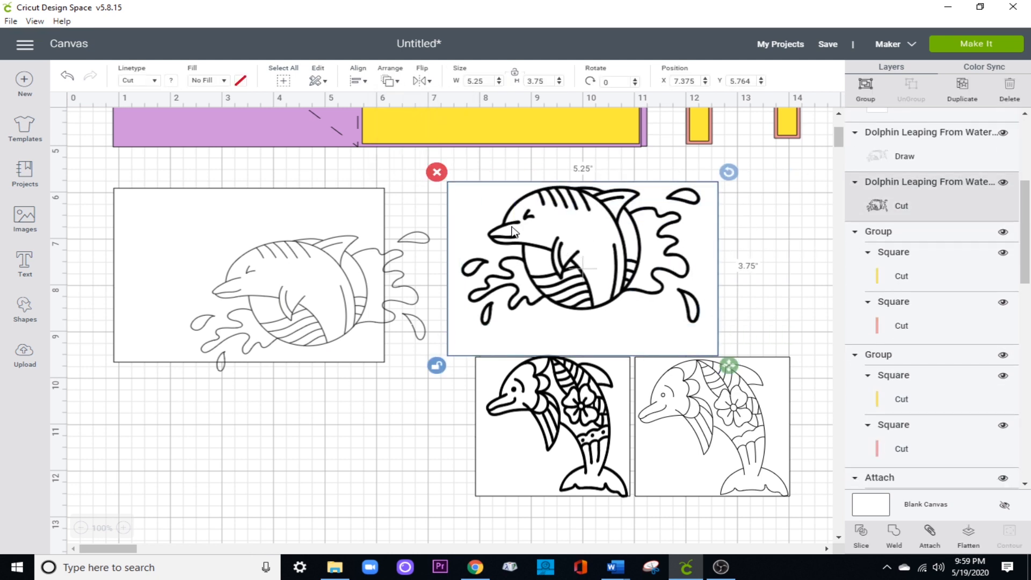
left_click(358, 80)
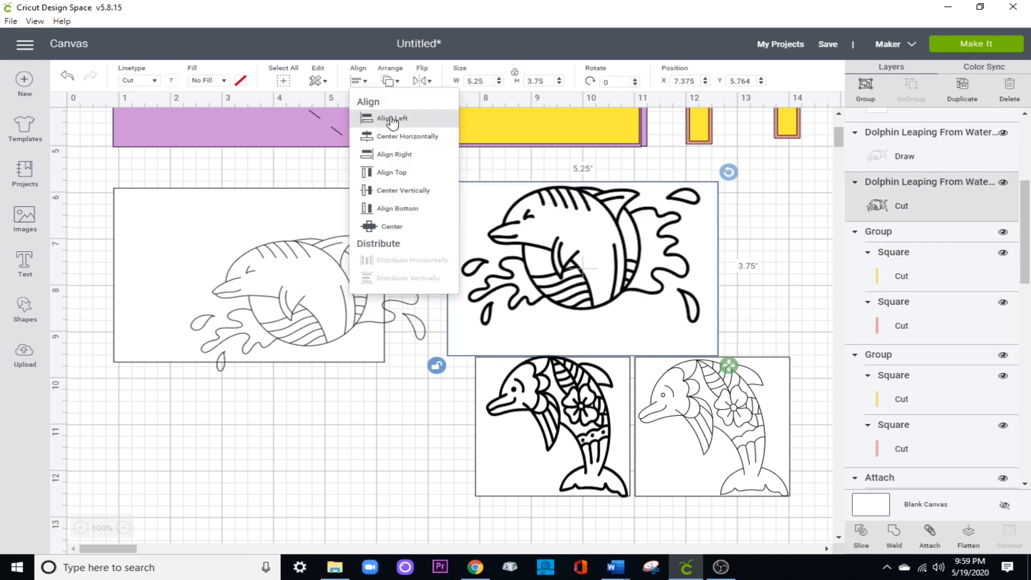
left_click(398, 135)
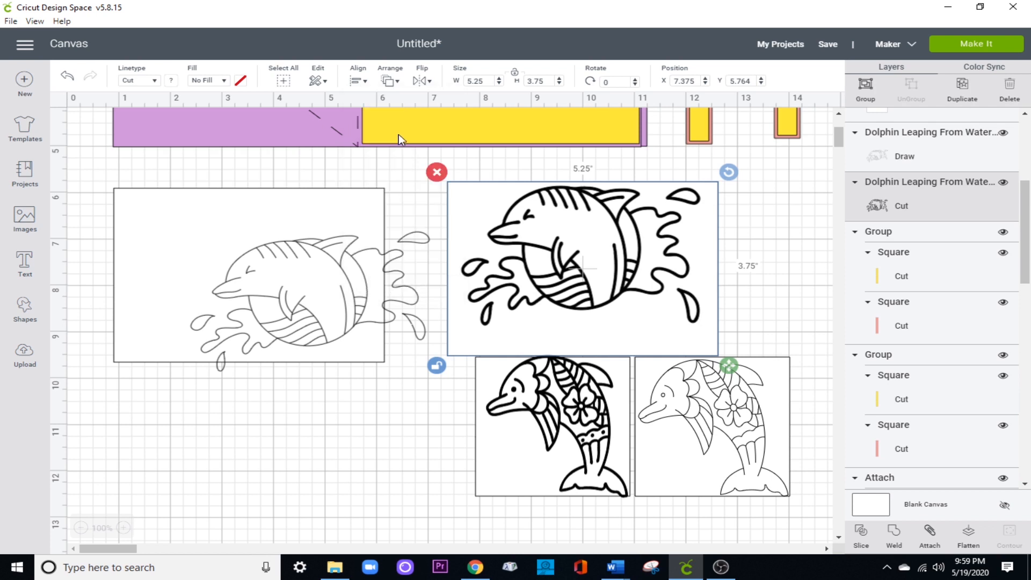
- Move the draw splashing dolphin onto its white panel and center the two horizontally
left_click(335, 289)
left_click_drag(334, 289, 276, 244)
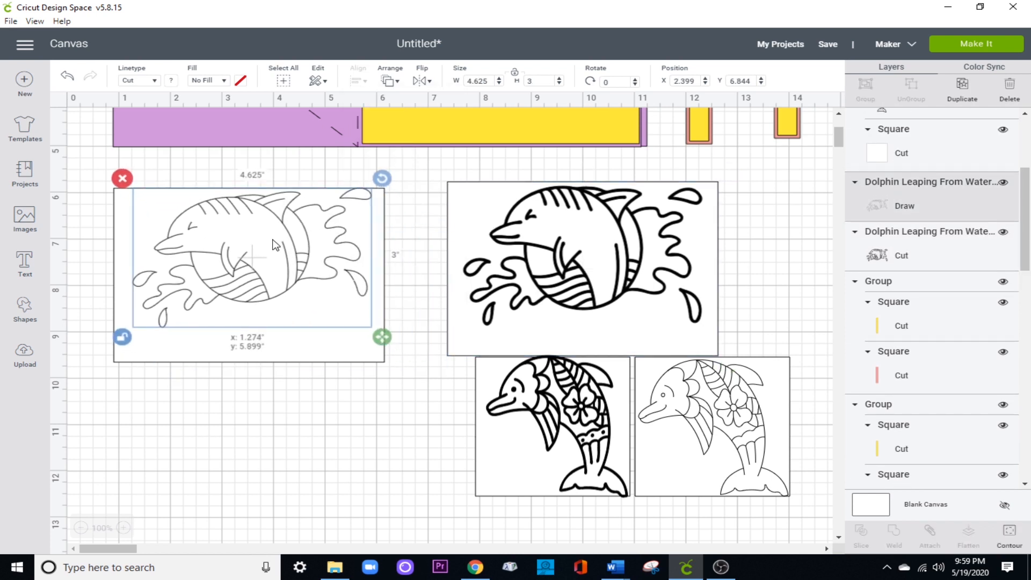
left_click_drag(416, 203, 189, 220)
left_click(358, 81)
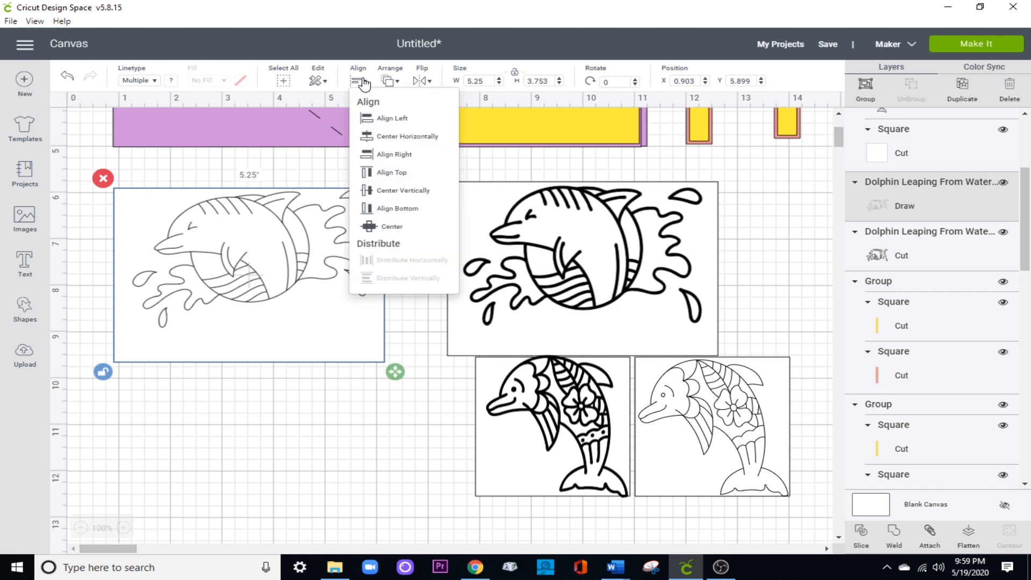
left_click(397, 136)
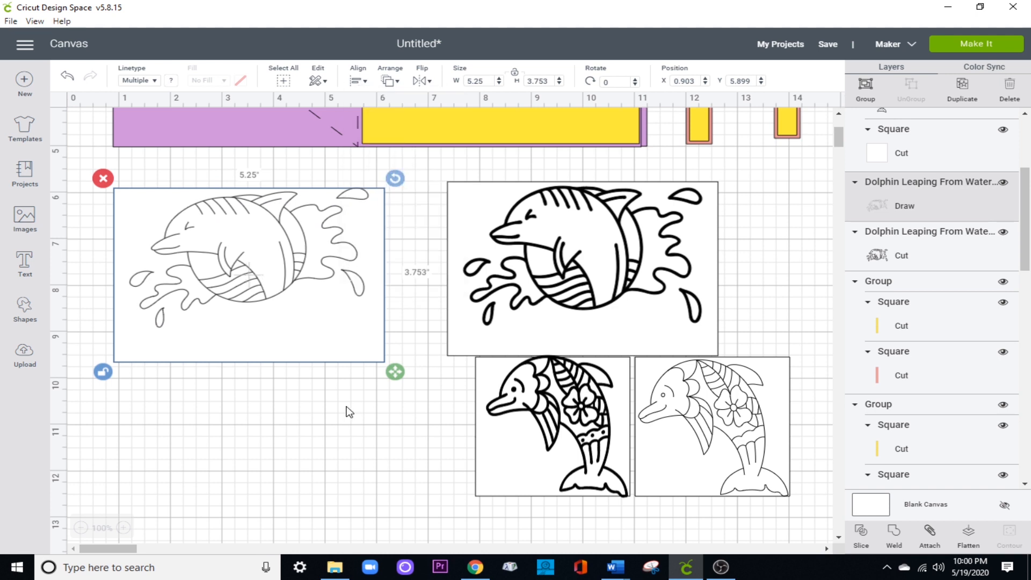
- Group each splashing dolphin with the white panel beneath it
left_click_drag(417, 218, 258, 193)
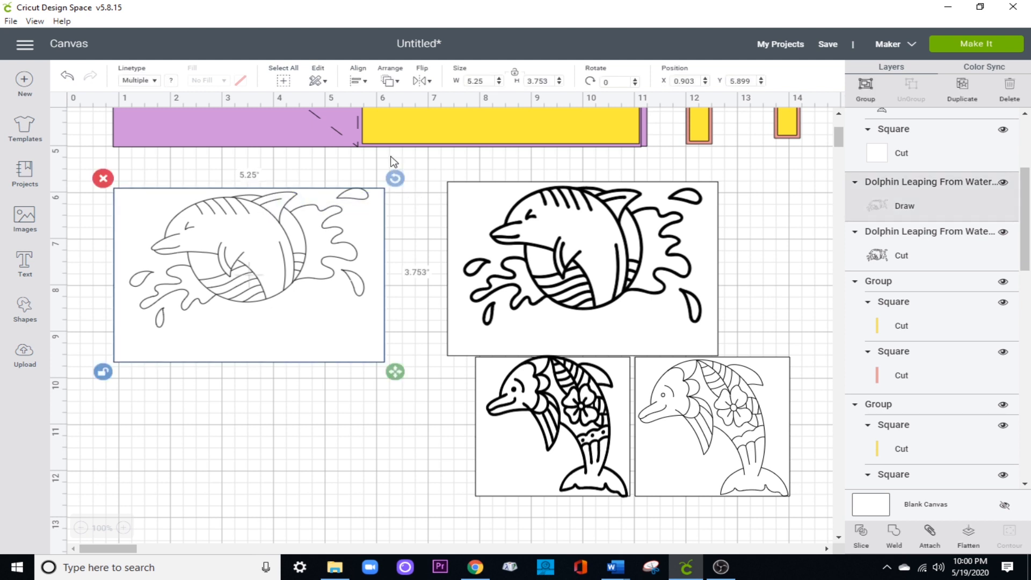
left_click(864, 92)
left_click(602, 223)
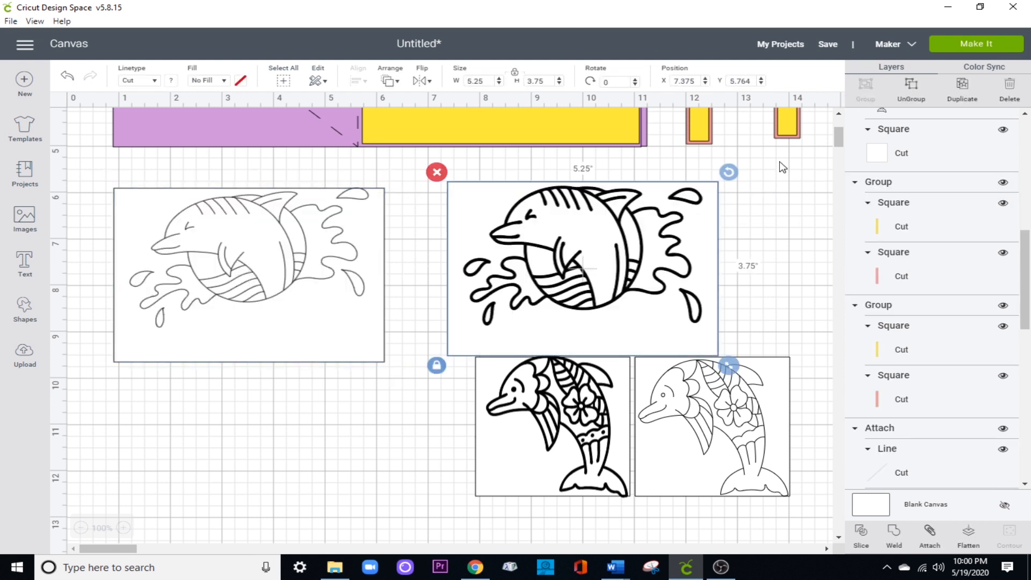
- Add a text box, filter the fonts, search for "be" and choose the Be Mine font
left_click(24, 263)
left_click(135, 111)
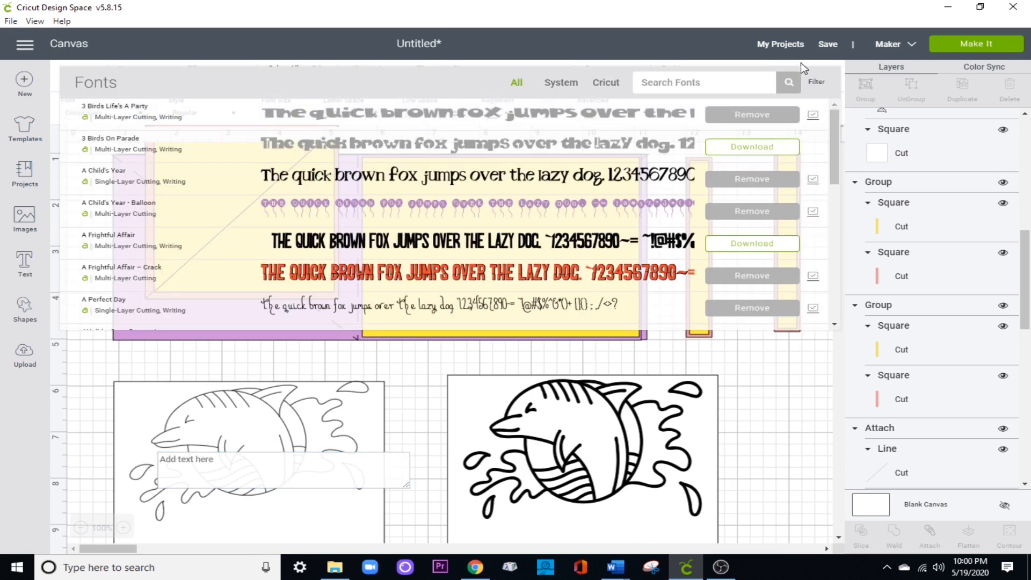
left_click(816, 84)
left_click(718, 152)
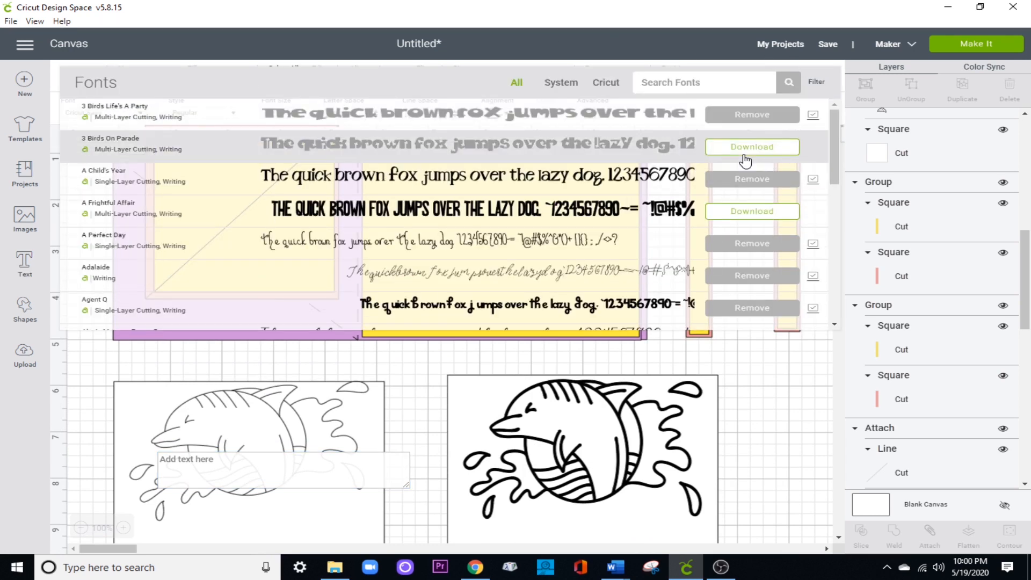
left_click(666, 85)
type("be")
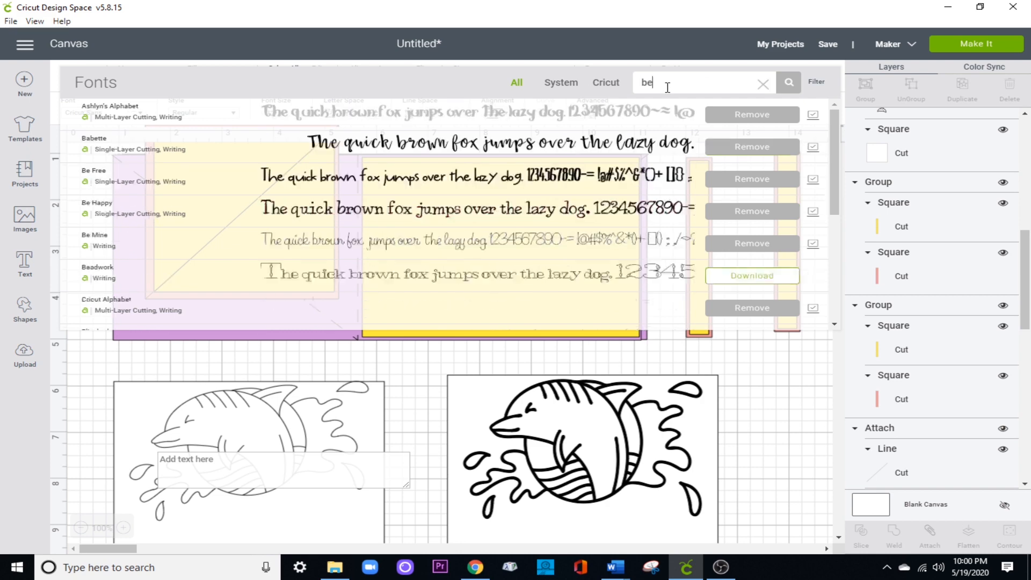
left_click(467, 244)
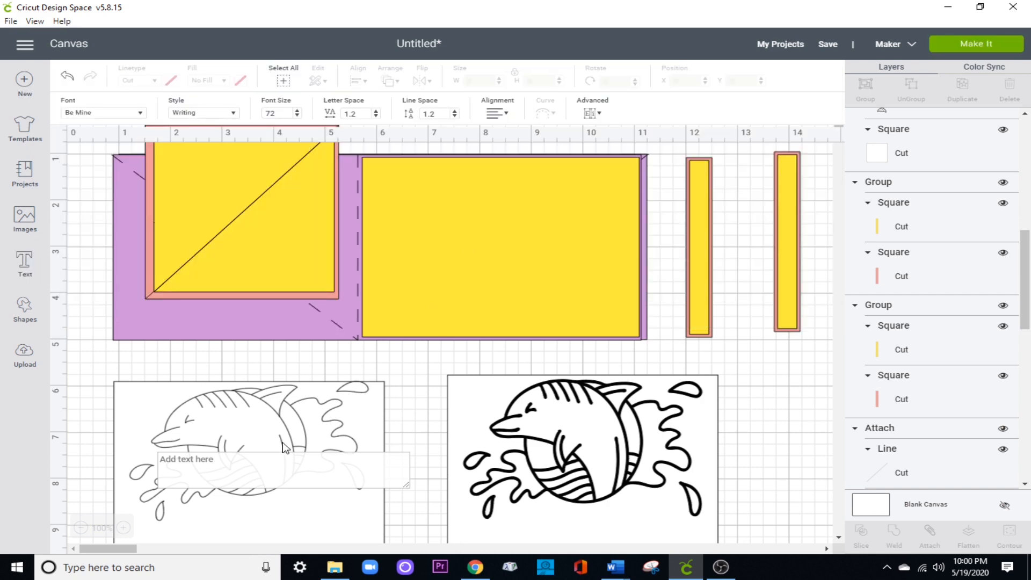
- Enter "I sea you" and "You are dolphinately amazing!" on two lines and move the text below the panels
left_click(263, 474)
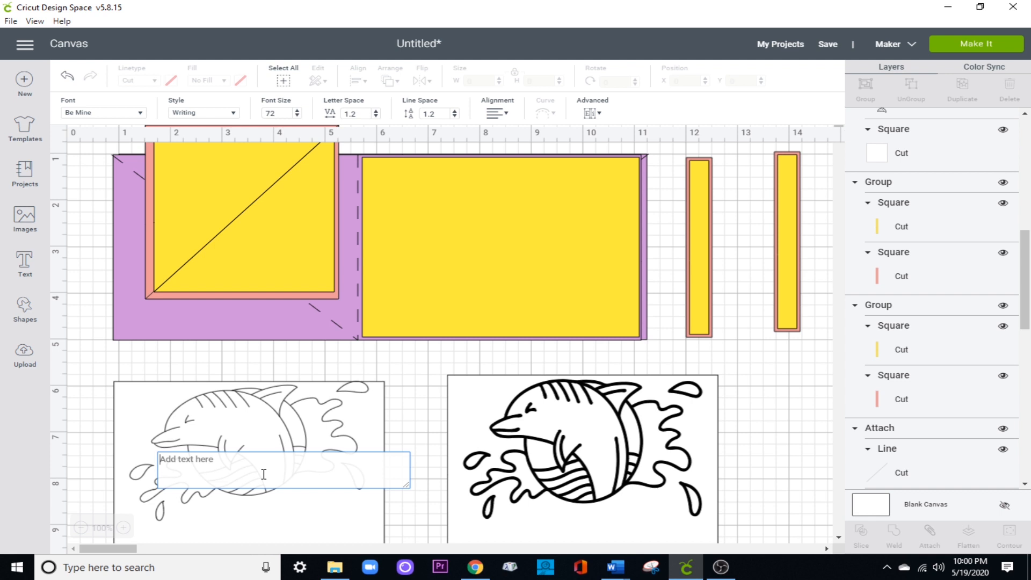
type("I sea you")
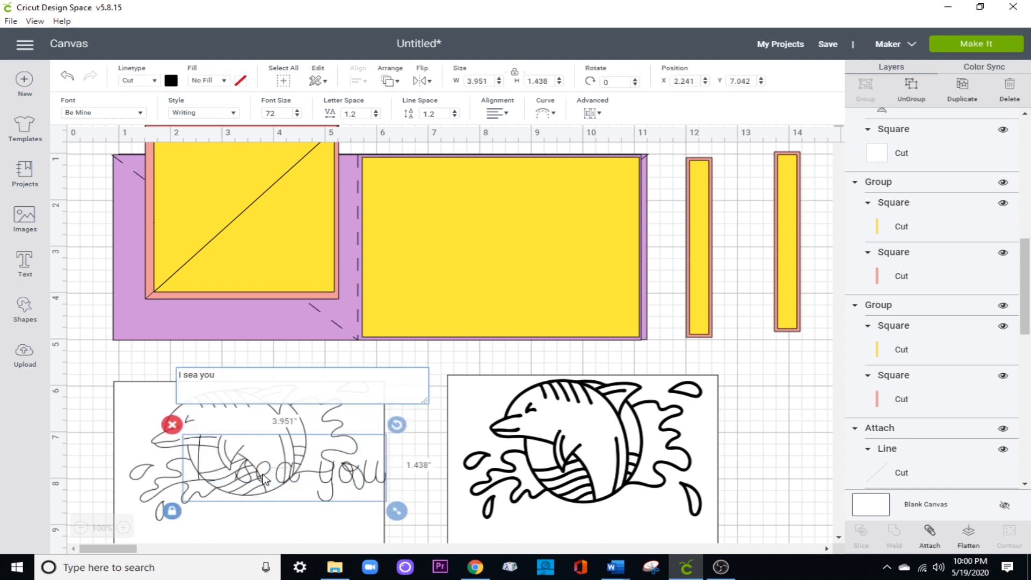
key("Return")
type("Yo")
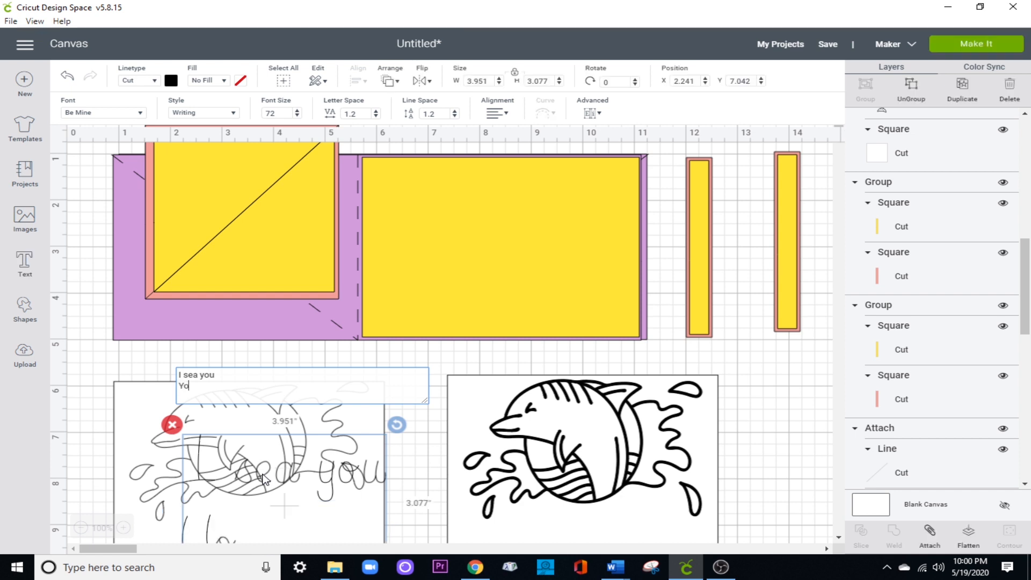
type("u are dol")
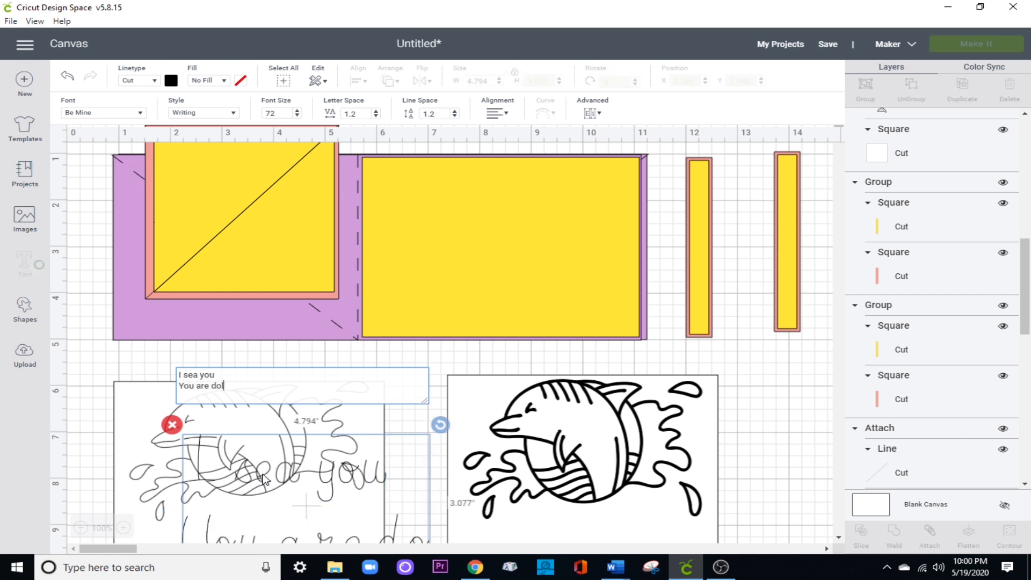
type("phinately")
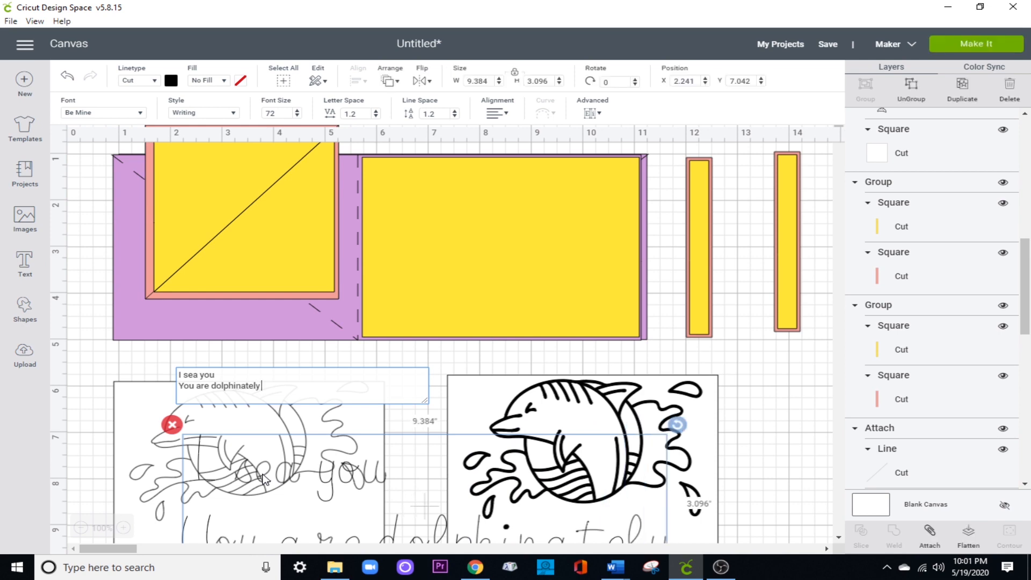
type(" amazing!")
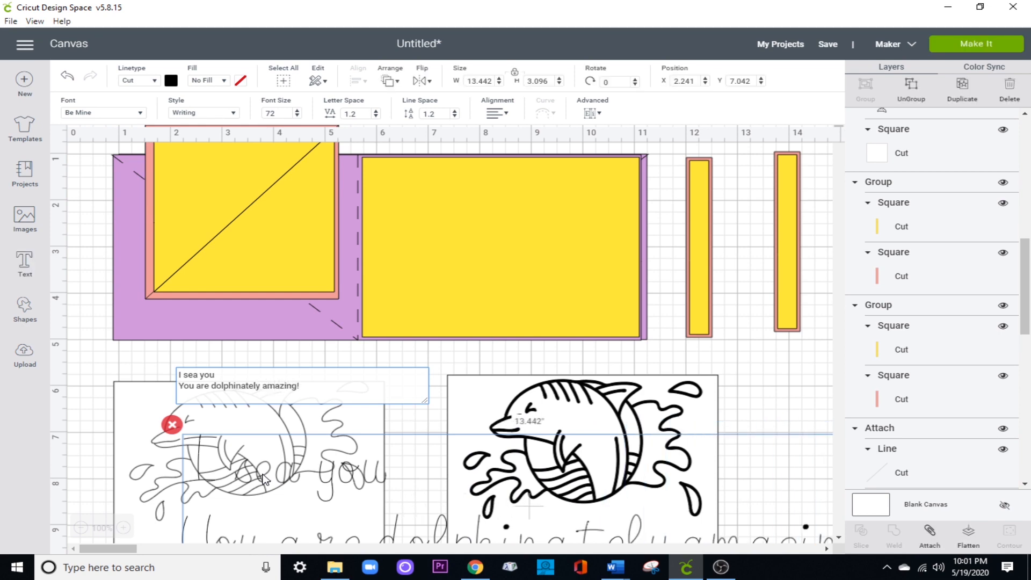
scroll(302, 413, "down", 5)
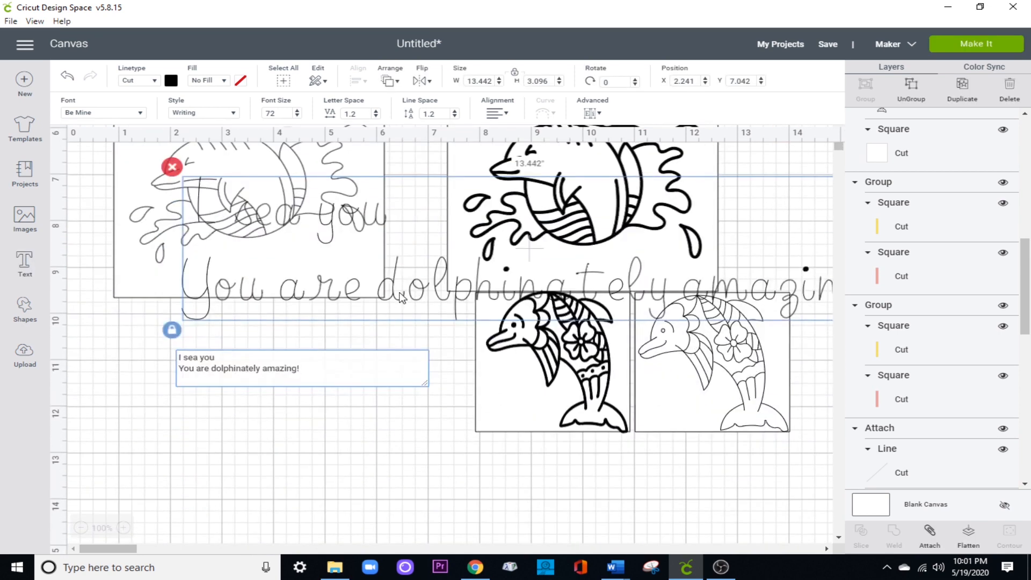
left_click(334, 490)
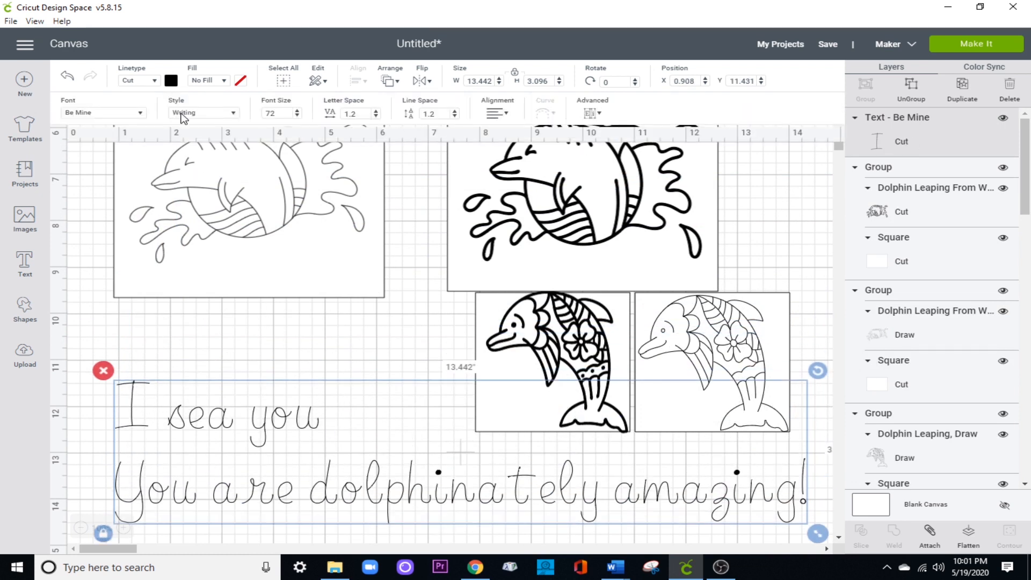
- Change the text's linetype to Draw, ungroup it to lines and separate the second line from the first
left_click(152, 81)
left_click(153, 110)
left_click(593, 112)
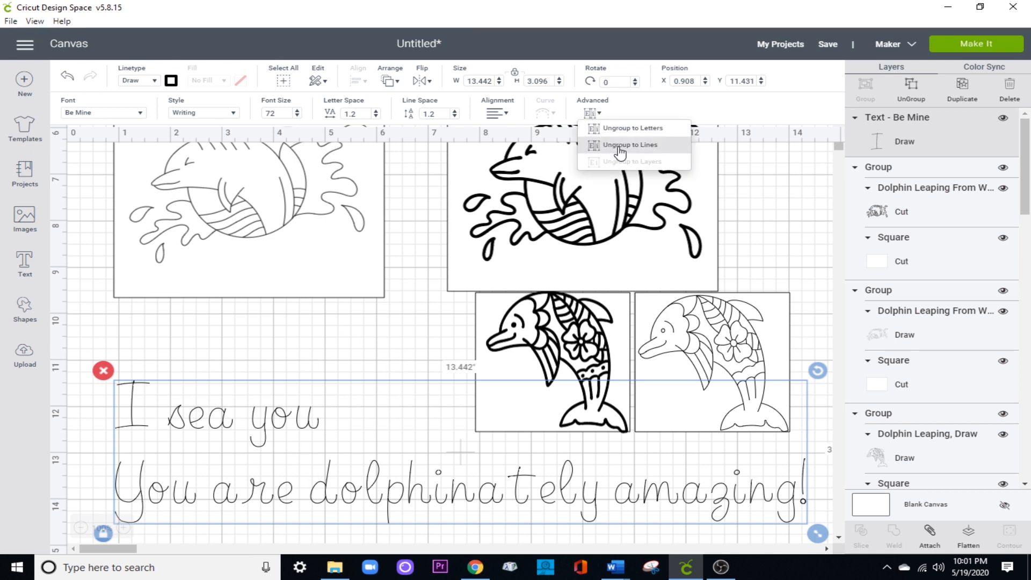
left_click(596, 145)
scroll(439, 313, "down", 2)
left_click_drag(404, 429, 404, 450)
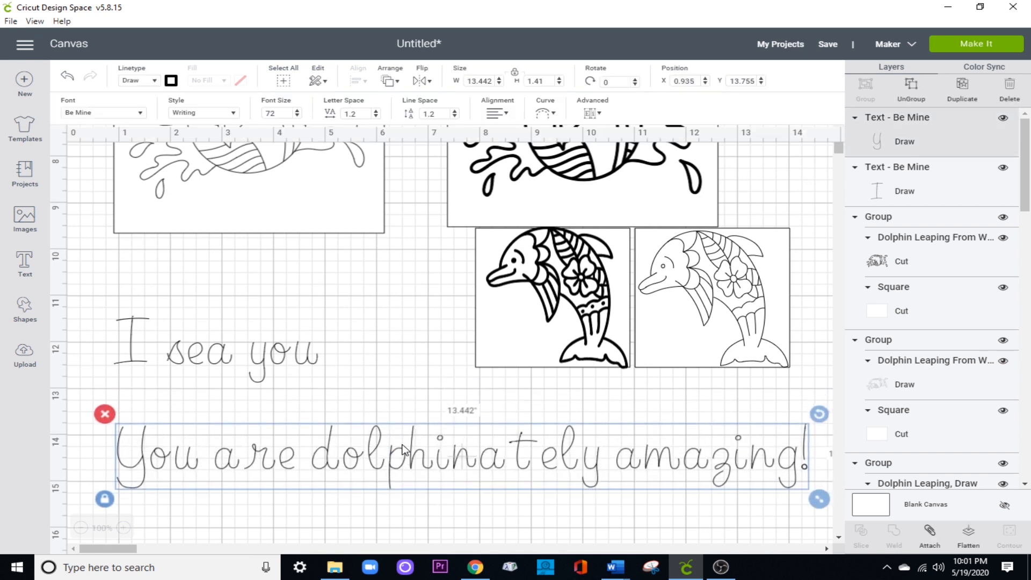
- Resize "You are dolphinately amazing!" to 5 inches wide and 0.5 inches high with the proportions unlocked
double_click(480, 80)
type("5")
key("Return")
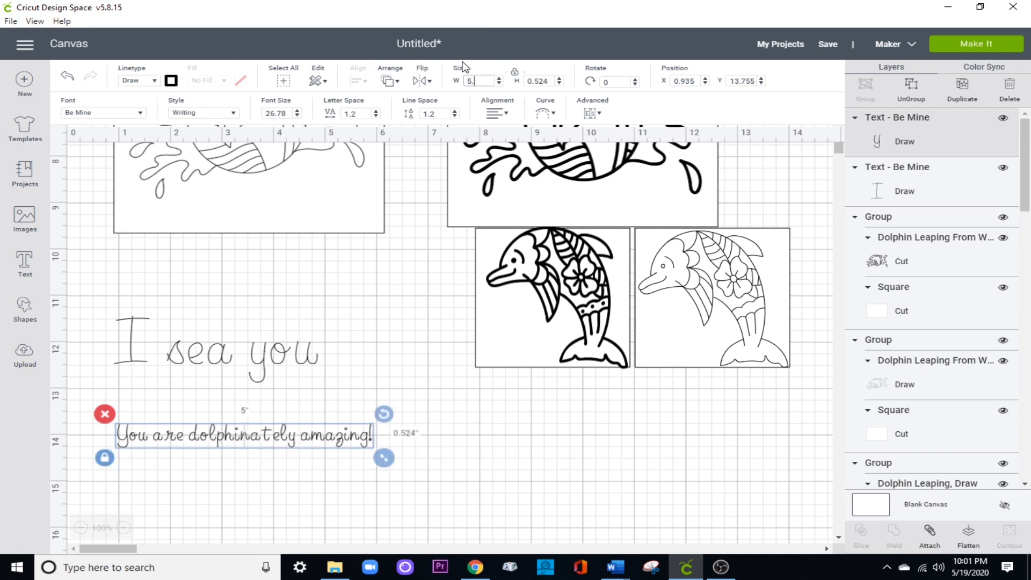
left_click(517, 74)
left_click_drag(551, 80, 517, 81)
type(".5")
key("Return")
- Place "You are dolphinately amazing!" below the draw splashing dolphin on its panel and a duplicate below the cut splashing dolphin
left_click_drag(297, 446, 303, 223)
left_click(960, 89)
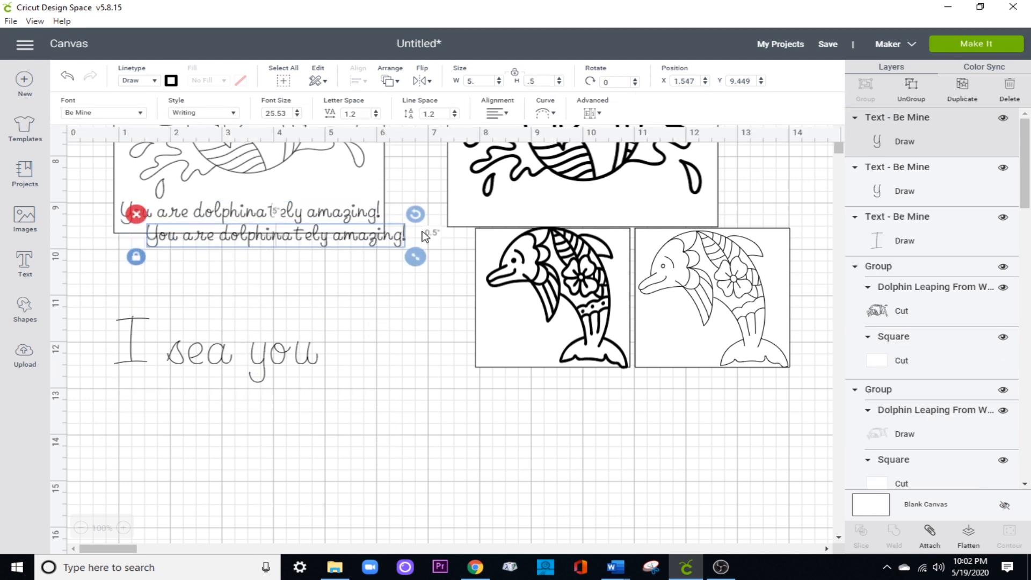
left_click_drag(402, 240, 702, 211)
left_click(747, 209)
- Center each "You are dolphinately amazing!" line horizontally on its splashing dolphin panel
left_click(690, 215)
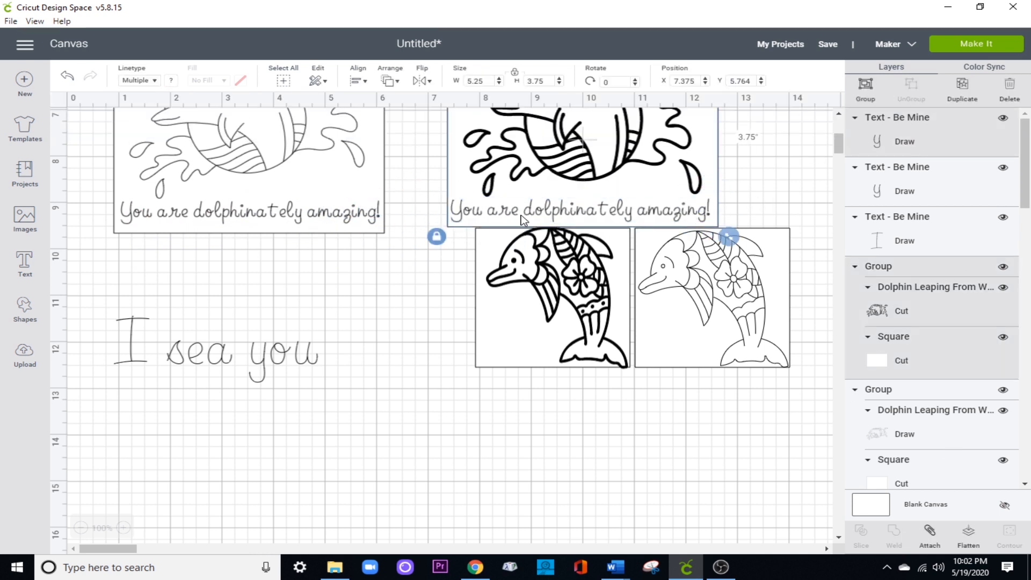
left_click(359, 81)
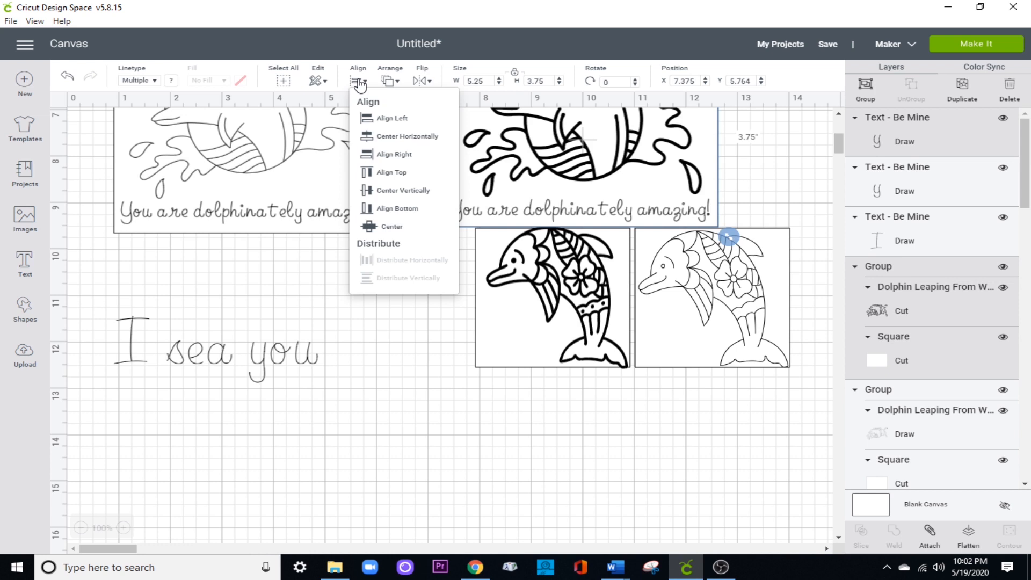
left_click(392, 140)
left_click(306, 224)
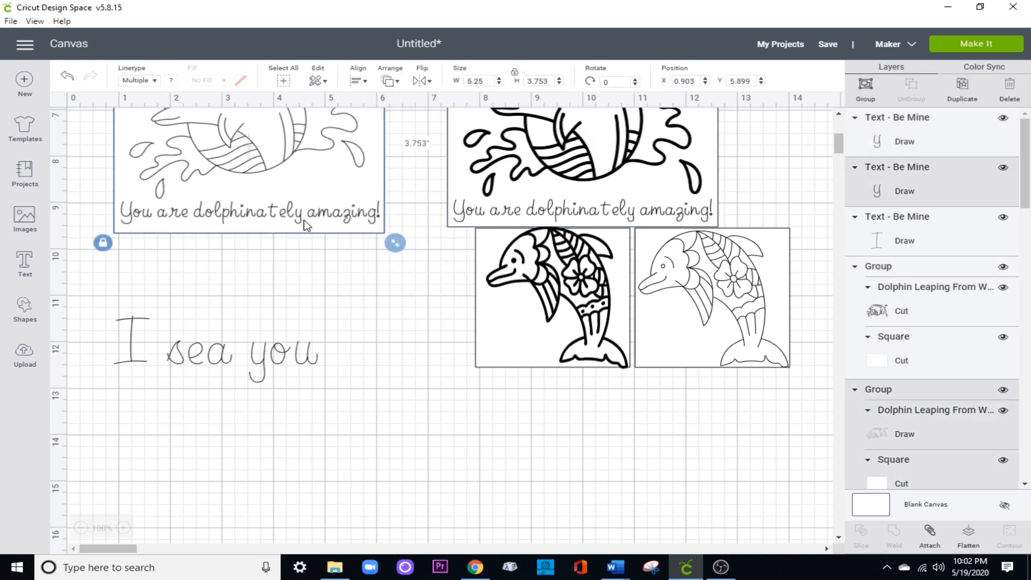
left_click(358, 81)
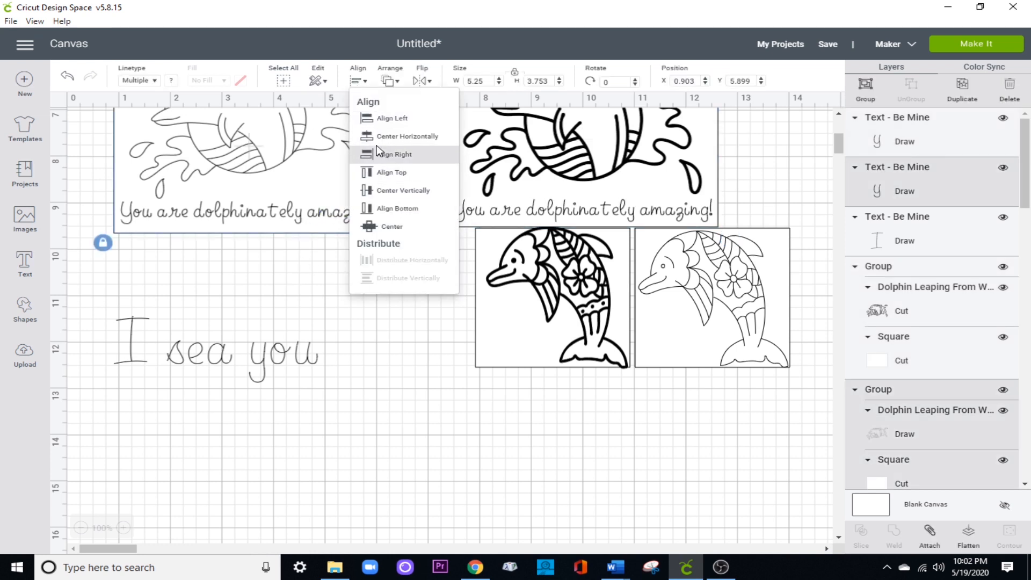
- Group each "You are dolphinately amazing!" line with its splashing dolphin panel
left_click(861, 97)
left_click_drag(775, 196, 623, 186)
left_click(750, 202)
left_click_drag(739, 219, 623, 142)
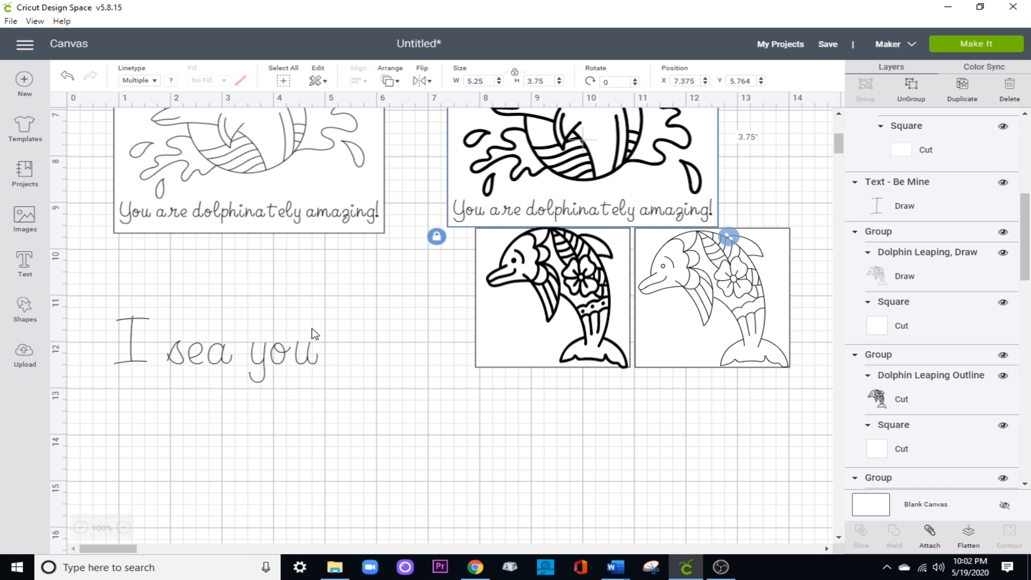
- Resize "I sea you" to 2 inches wide and 0.75 inches high with the proportions unlocked
left_click(286, 360)
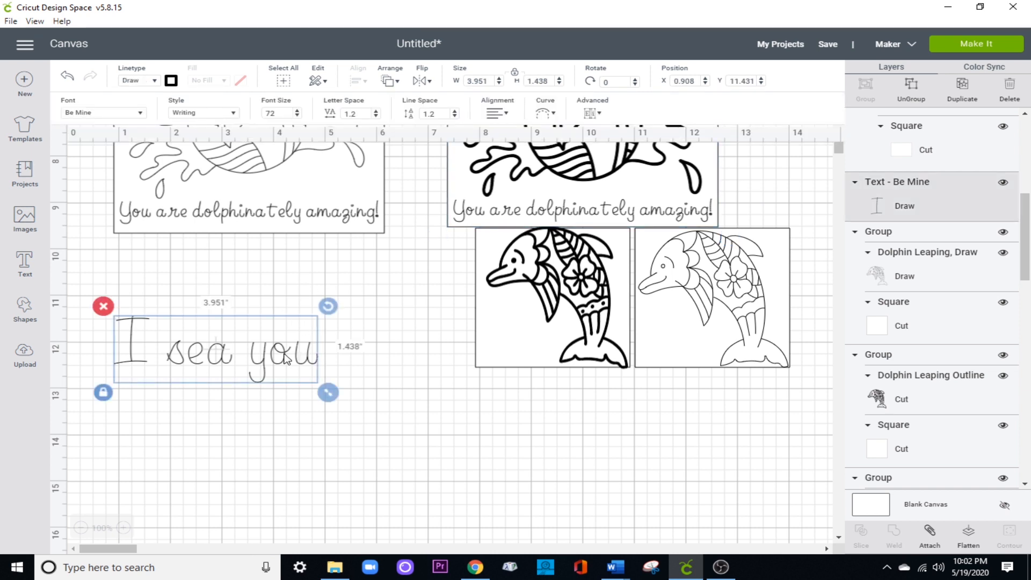
double_click(490, 80)
type("2")
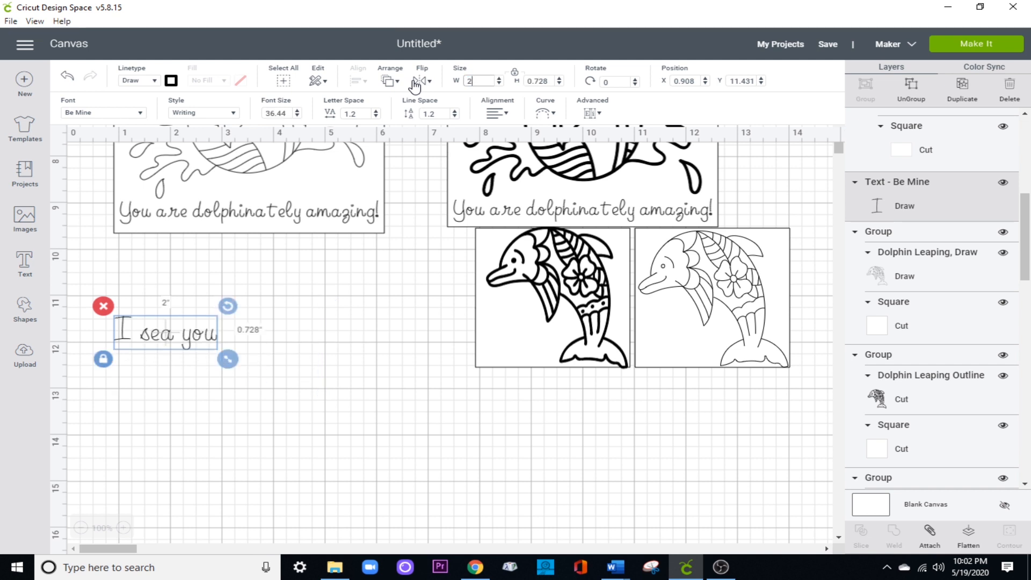
left_click(514, 74)
left_click(553, 80)
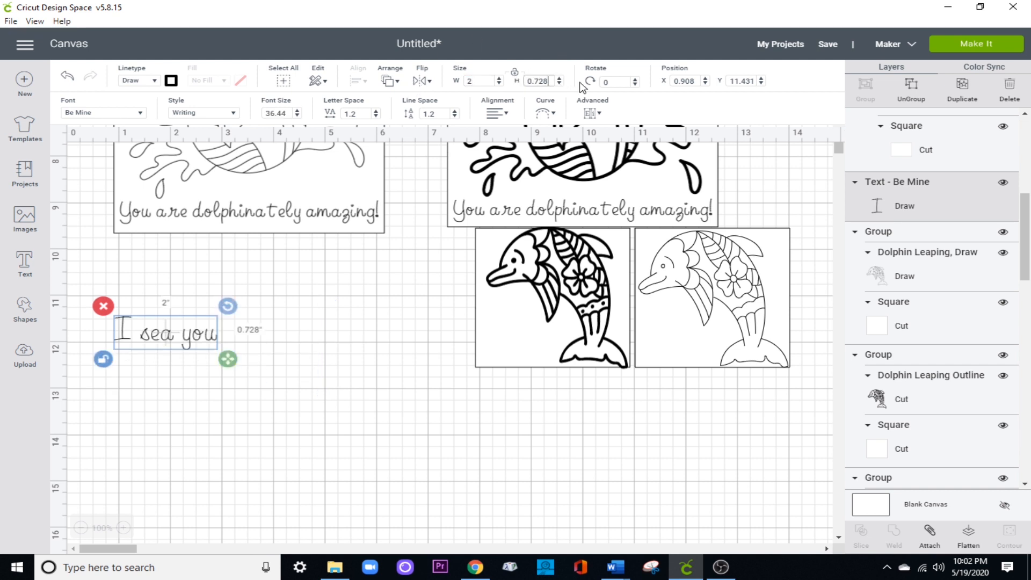
type("5")
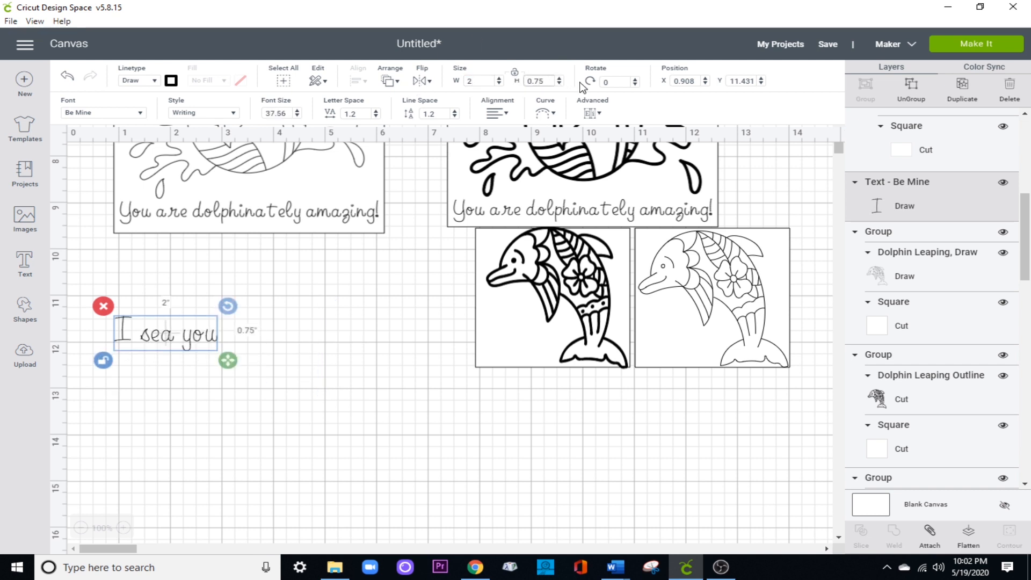
- Place "I sea you" on the cut floral dolphin's square, move them to an empty area and rotate them together to 45 degrees
left_click_drag(191, 338, 537, 337)
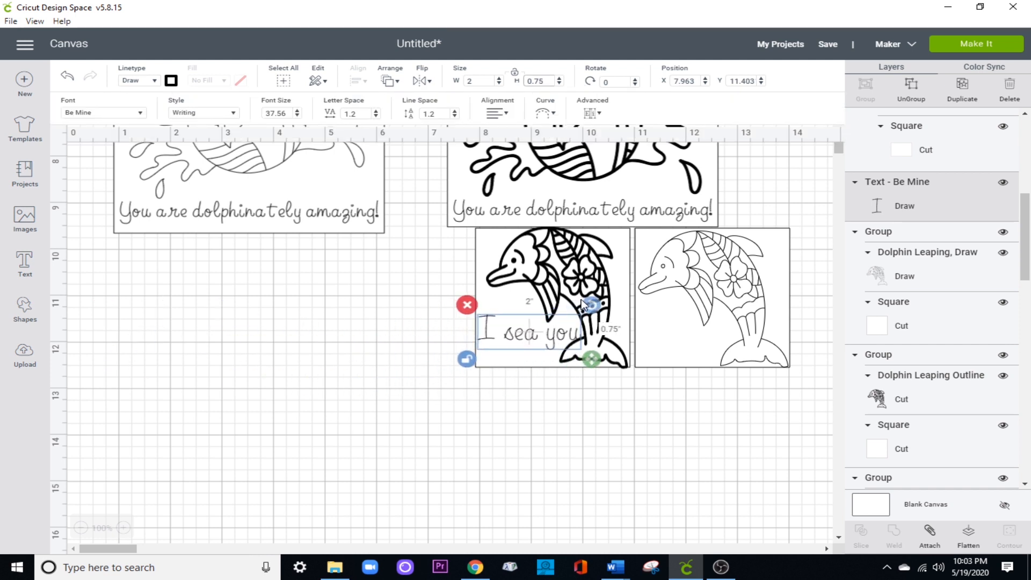
left_click_drag(398, 350, 438, 418)
key("Tab")
type("4")
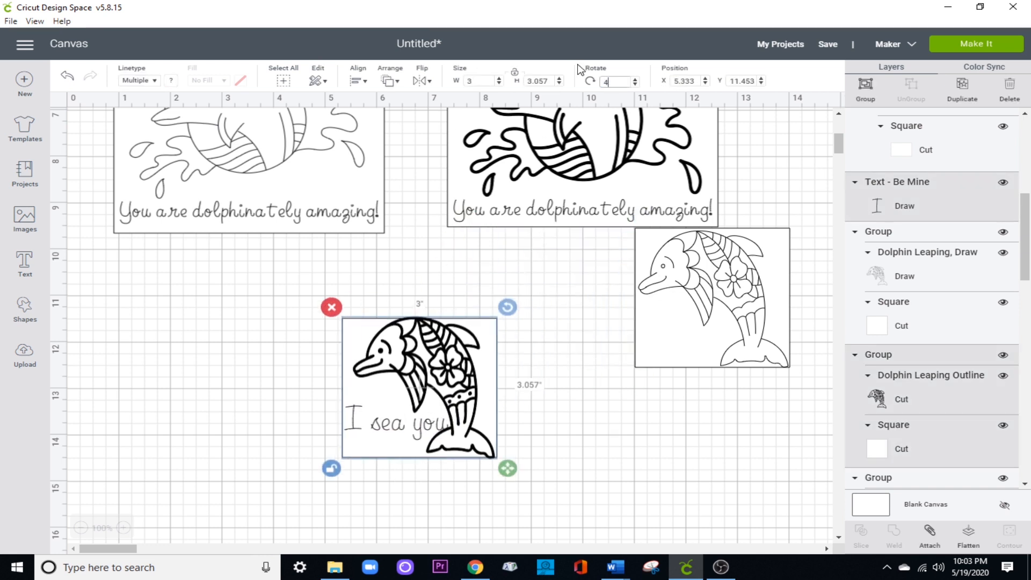
type("5")
key("Return")
- Ungroup the rotated cut floral dolphin from its square and turn the dolphin back to about 13.56 degrees
left_click(616, 411)
left_click(473, 387)
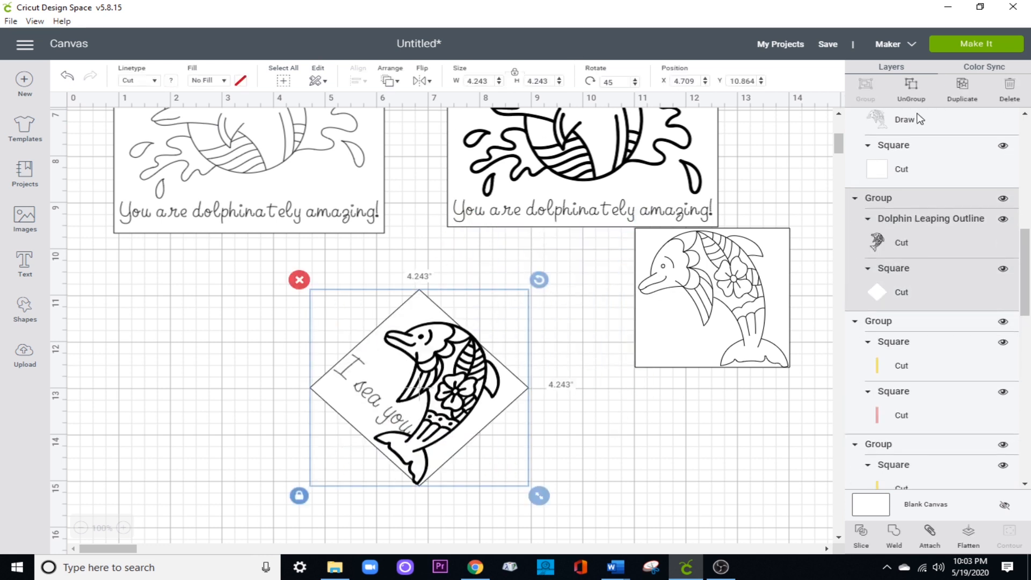
left_click(906, 91)
left_click(468, 379)
left_click_drag(510, 315, 488, 307)
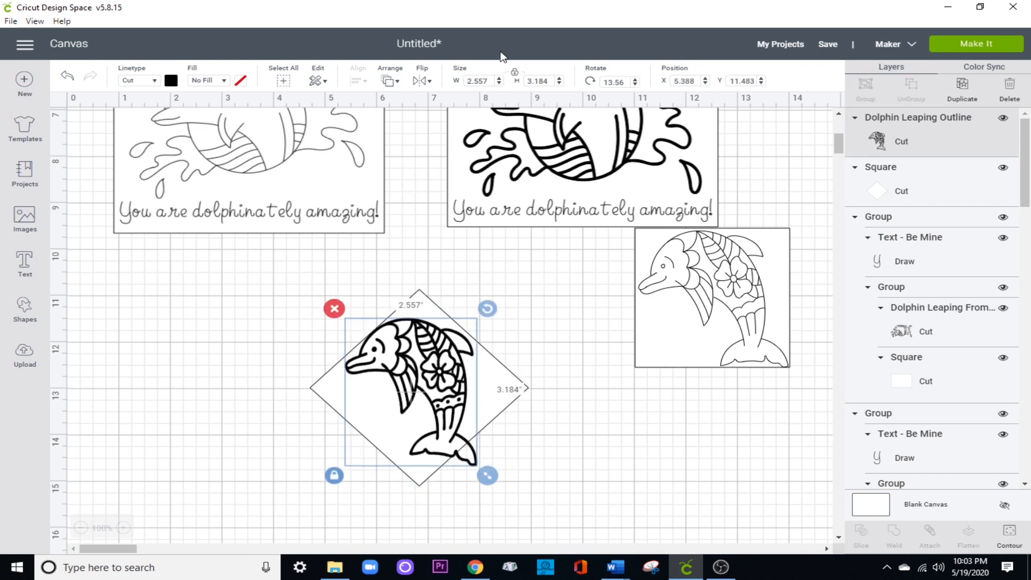
- Unlock the cut floral dolphin's proportions, resize it to 3 inches wide and 2.875 inches high, and reposition it on its rotated square
left_click(478, 81)
type("3")
key("Tab")
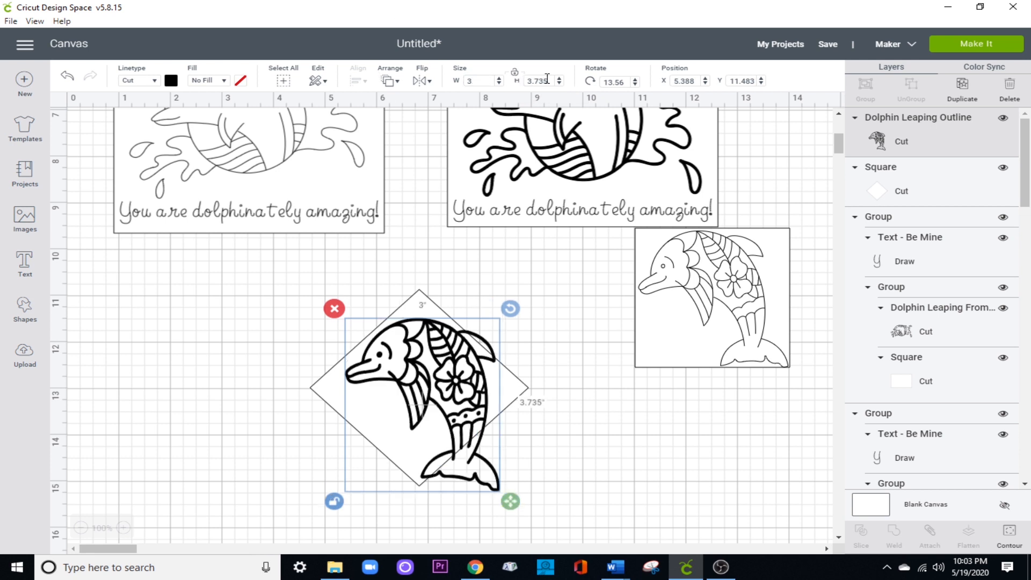
type("2.875")
key("Return")
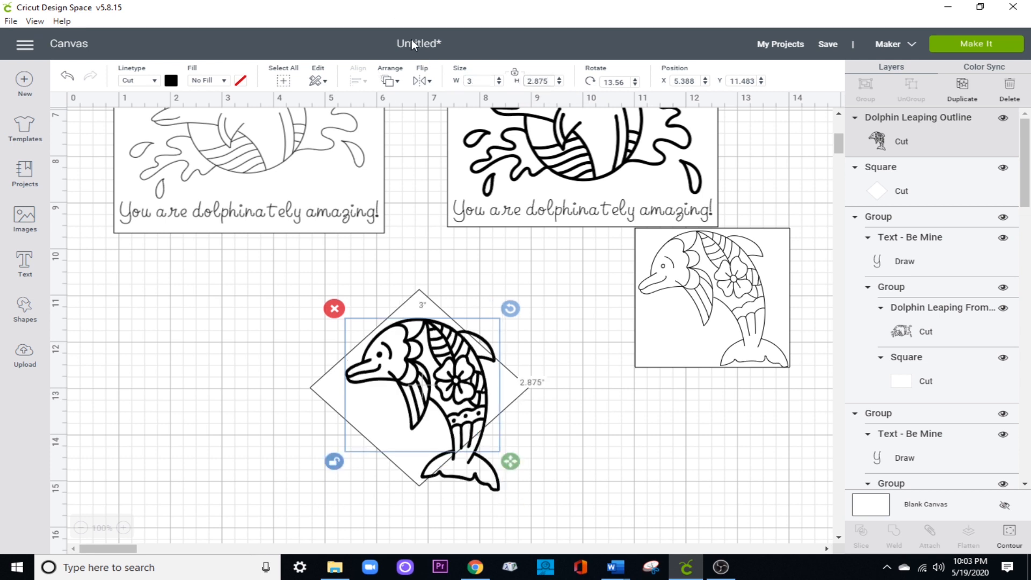
left_click_drag(469, 398, 450, 408)
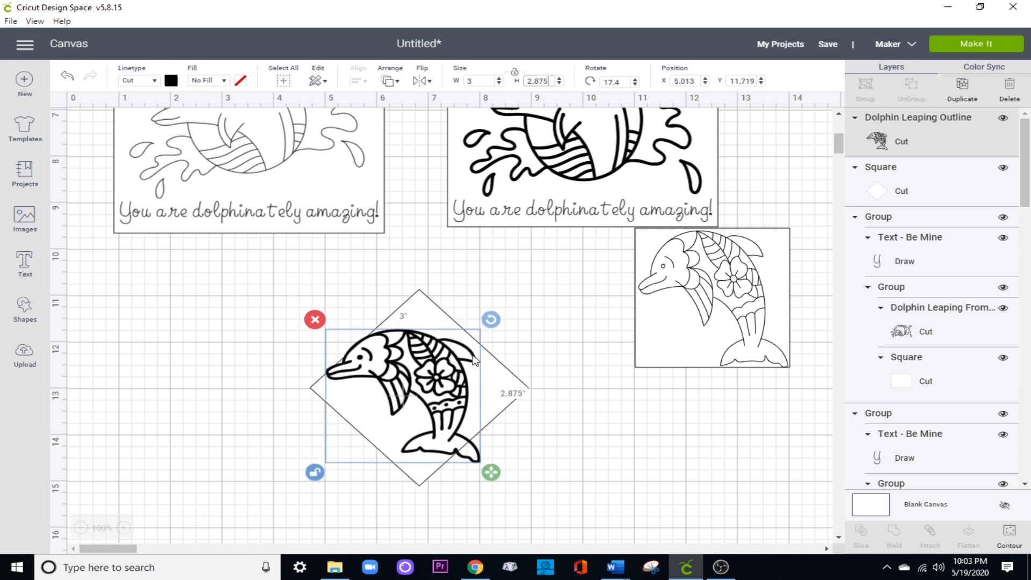
left_click_drag(453, 367, 464, 367)
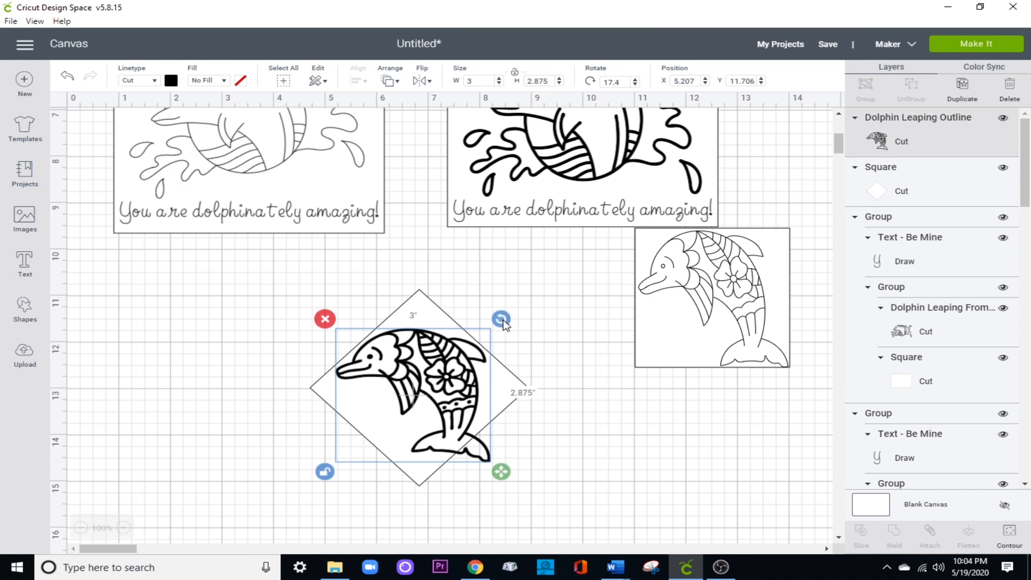
- Rotate the cut floral dolphin to about 45 degrees and resize it to 2.75 inches wide and 3 inches high
left_click_drag(501, 320, 506, 350)
left_click_drag(455, 378, 455, 375)
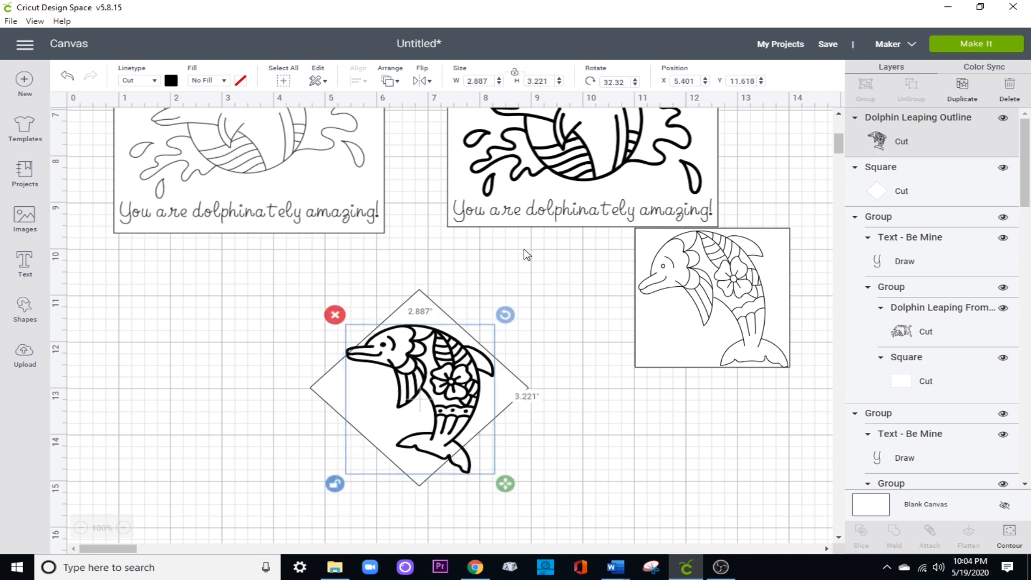
left_click_drag(505, 314, 471, 368)
double_click(478, 80)
type("2")
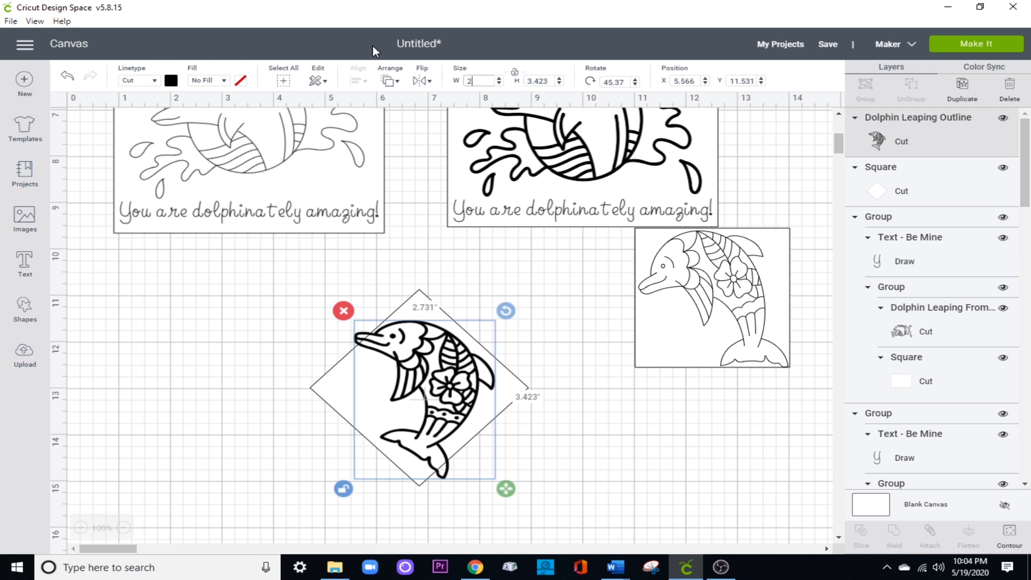
type(".75")
key("Return")
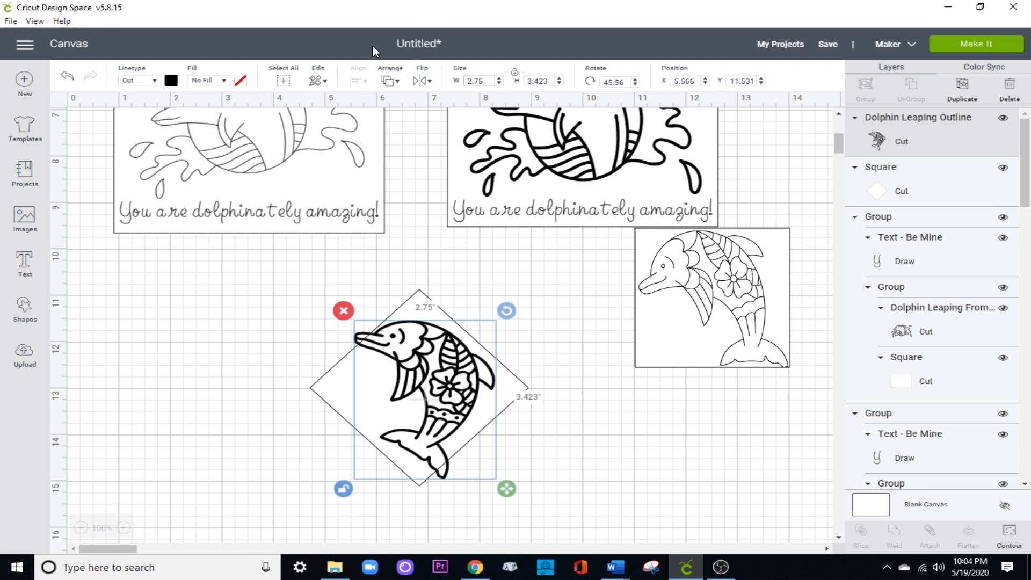
double_click(554, 83)
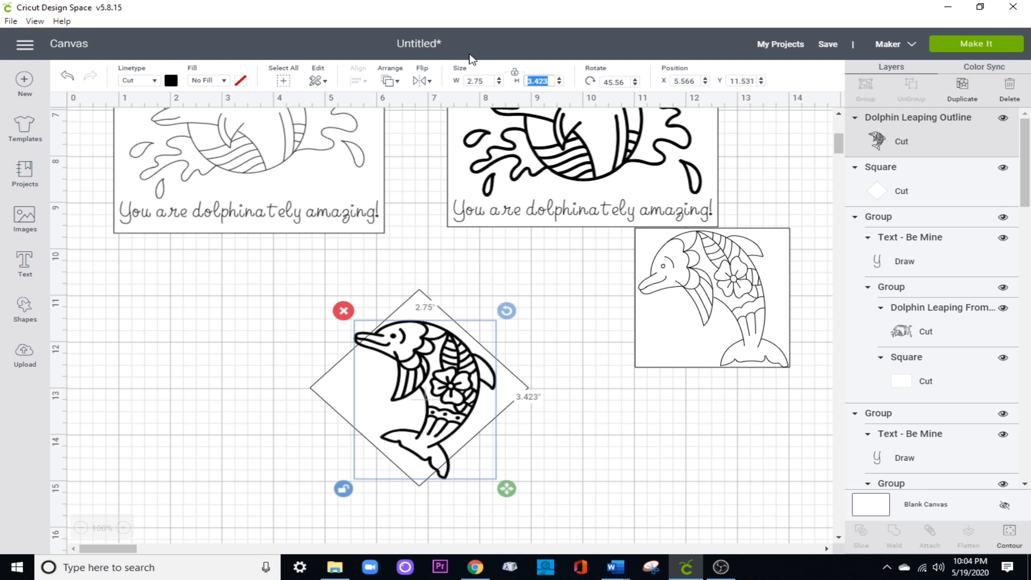
type("3")
key("Return")
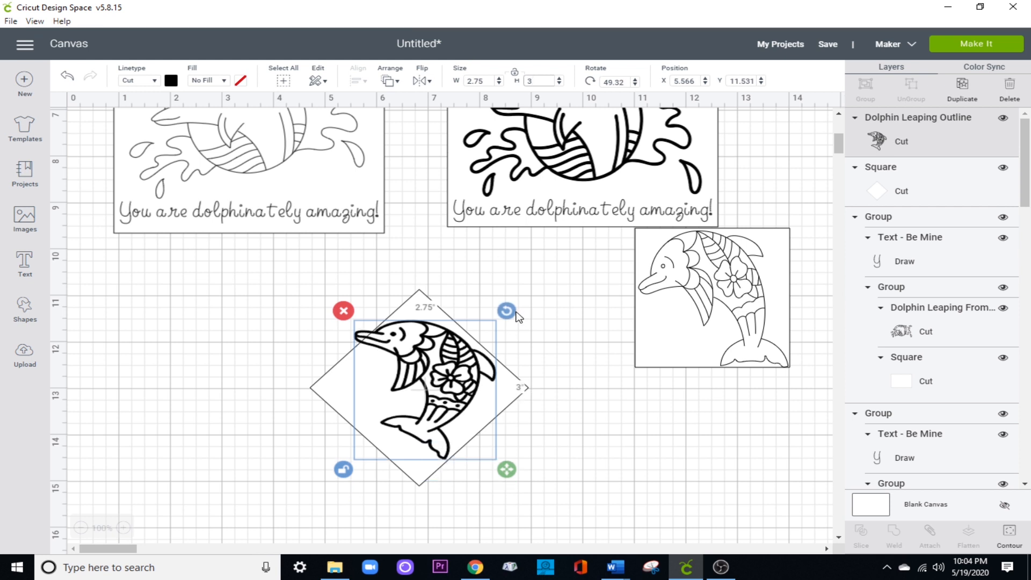
- Turn the cut floral dolphin back to about 36.67 degrees and resize it to 2.5 inches wide and 3 inches high
left_click_drag(507, 311, 488, 295)
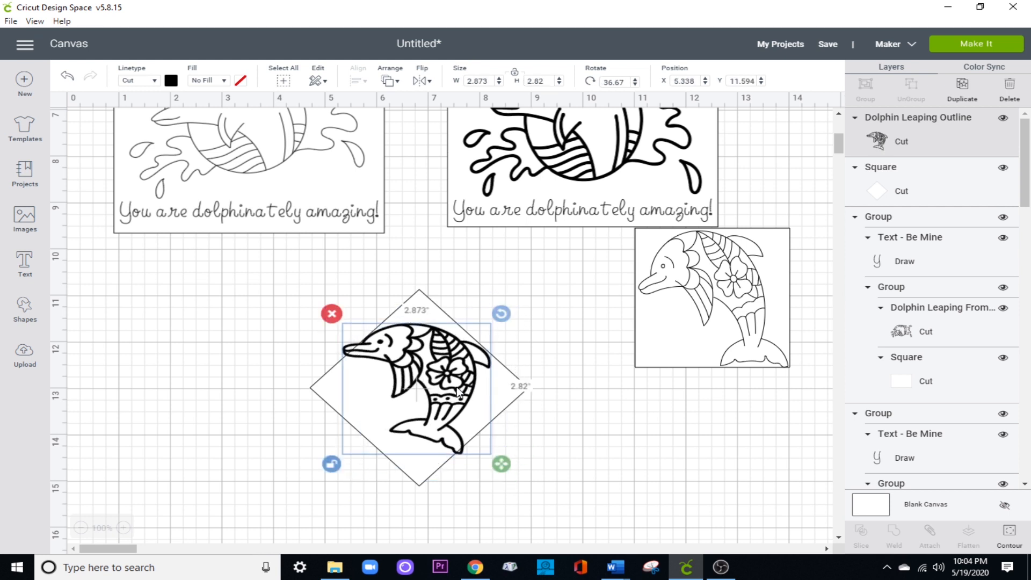
double_click(548, 81)
type("3")
key("Return")
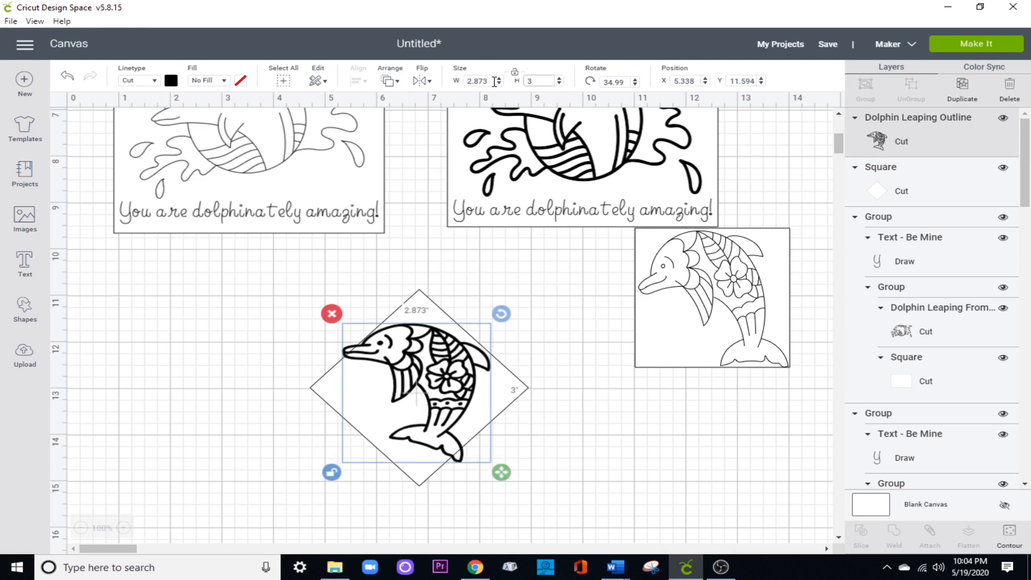
double_click(478, 81)
type("2.5")
key("Return")
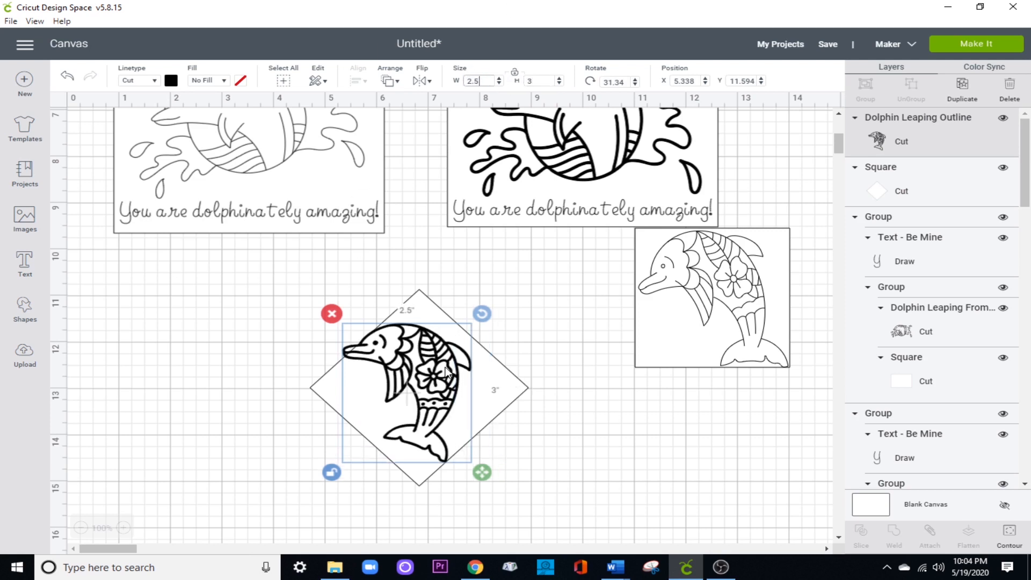
- Rotate the cut floral dolphin to about 46.62 degrees and position it along the right side of its diamond
left_click_drag(447, 372, 462, 369)
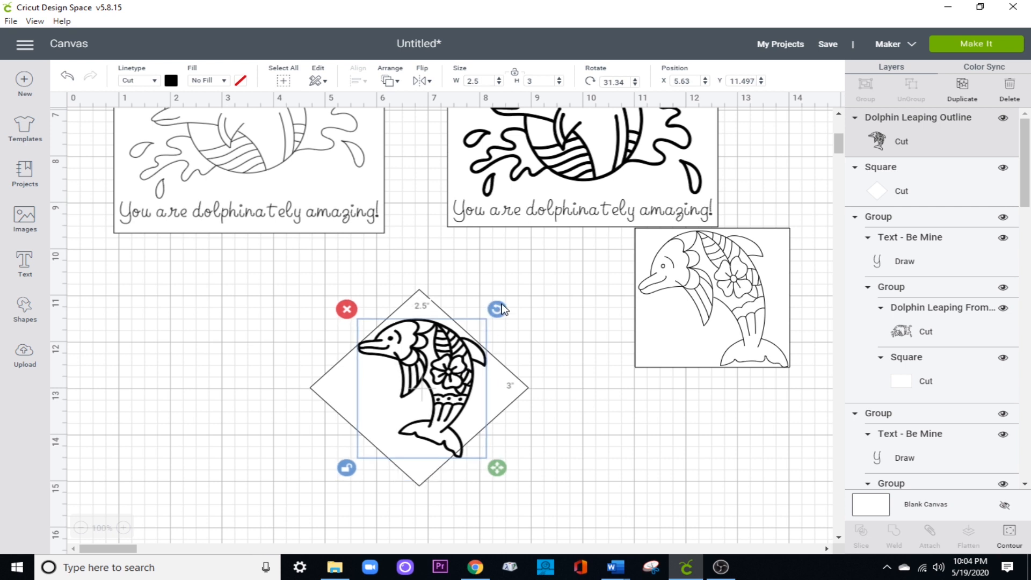
left_click_drag(496, 309, 508, 315)
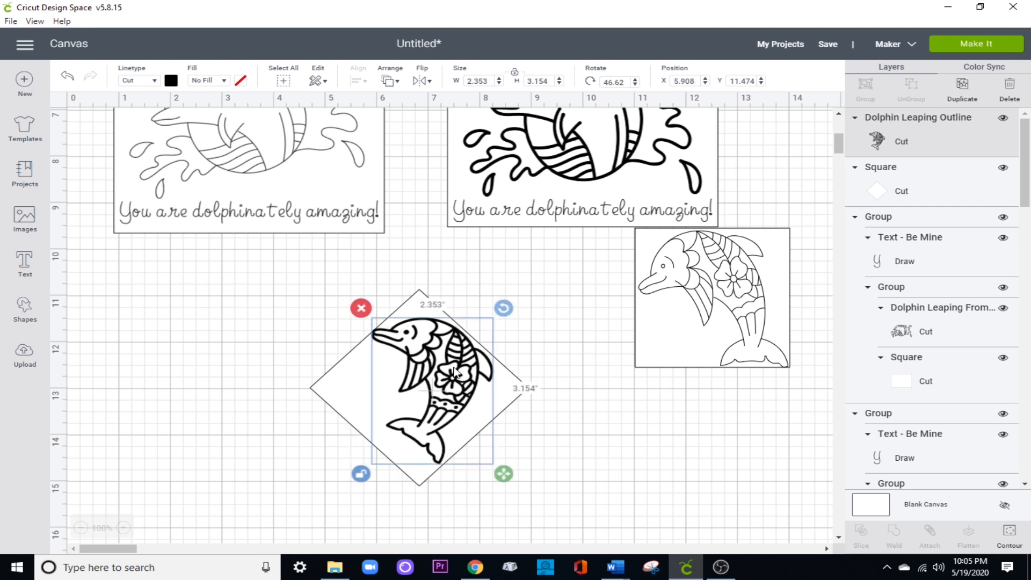
left_click_drag(446, 373, 447, 380)
left_click(598, 461)
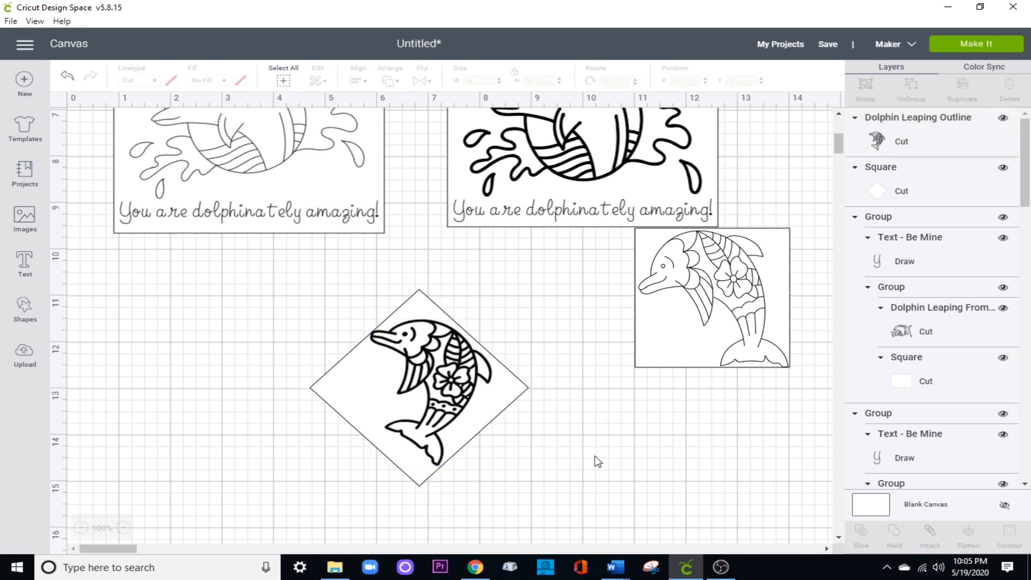
- Send the rotated square behind the cut floral dolphin and the text
left_click(382, 318)
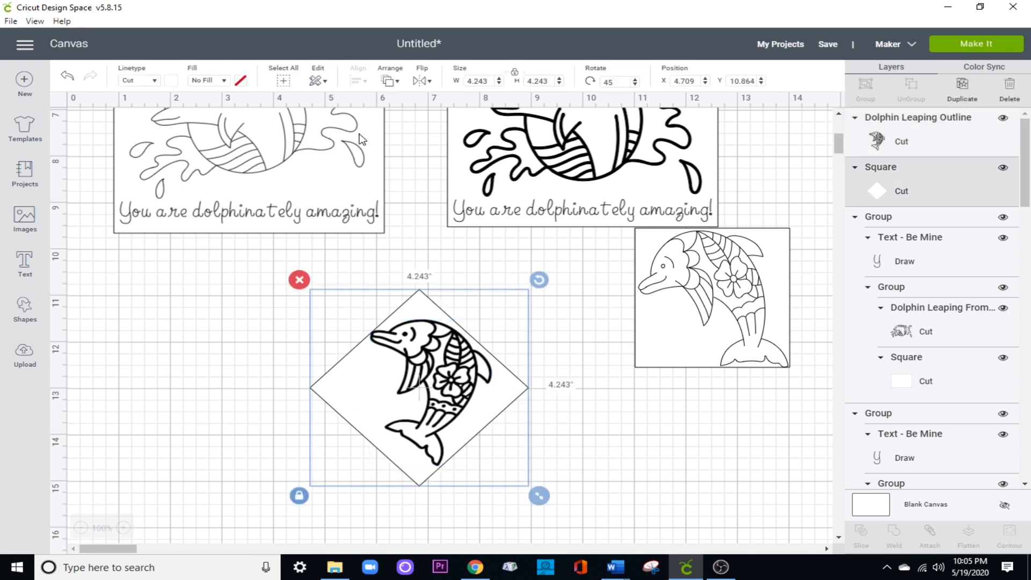
left_click(390, 81)
left_click(421, 99)
- Turn "I sea you" nearly horizontal at about 2.62 degrees and position it in the left part of the diamond beside the cut dolphin
left_click(361, 386)
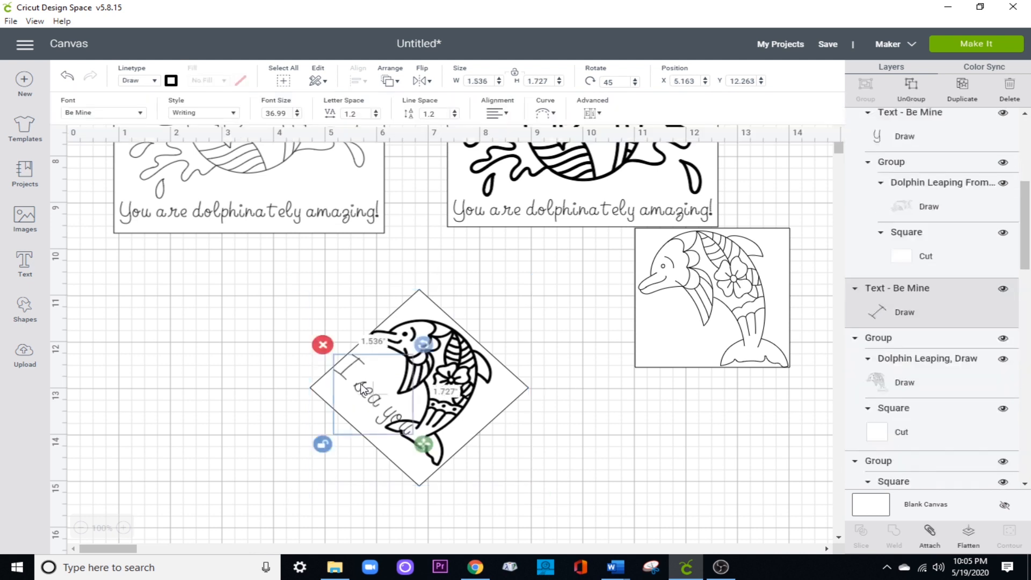
left_click_drag(423, 343, 439, 366)
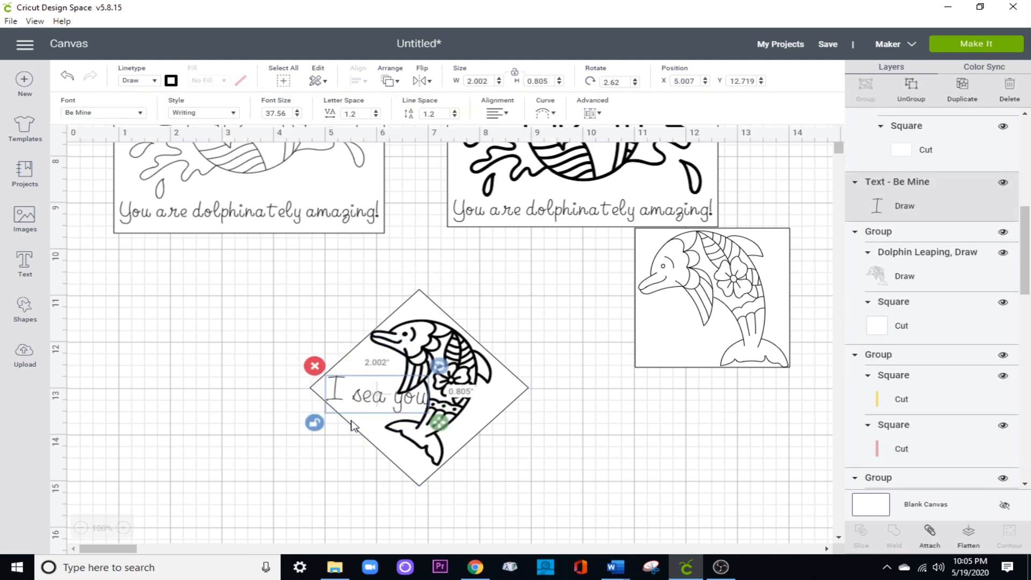
left_click_drag(369, 404, 365, 408)
left_click(450, 393)
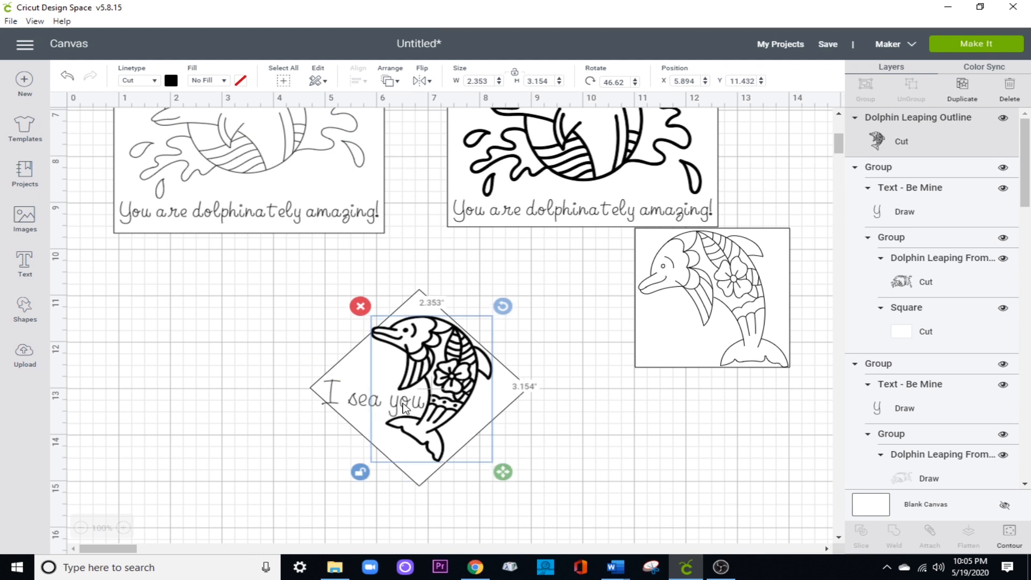
left_click_drag(353, 396, 358, 391)
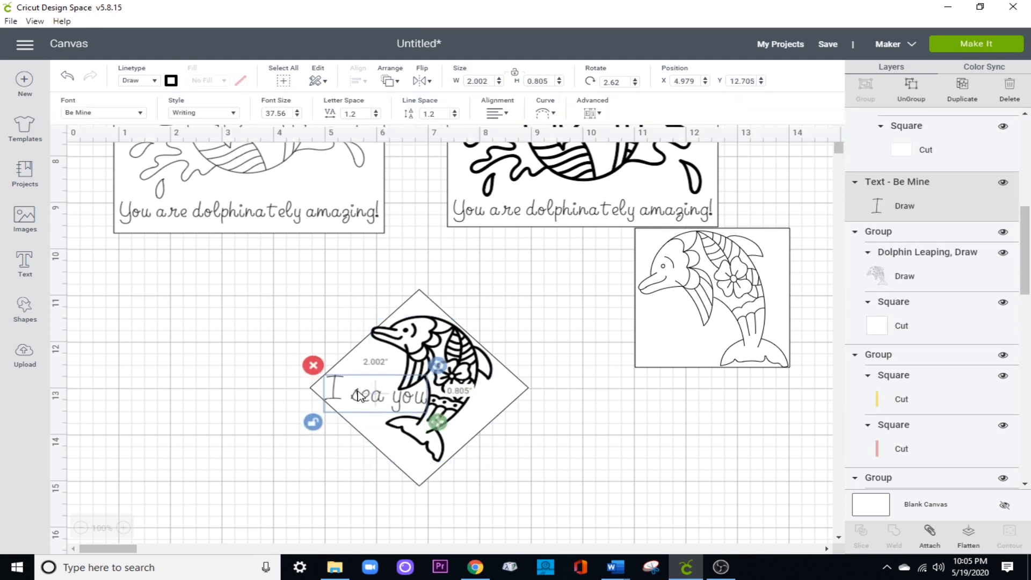
left_click(599, 437)
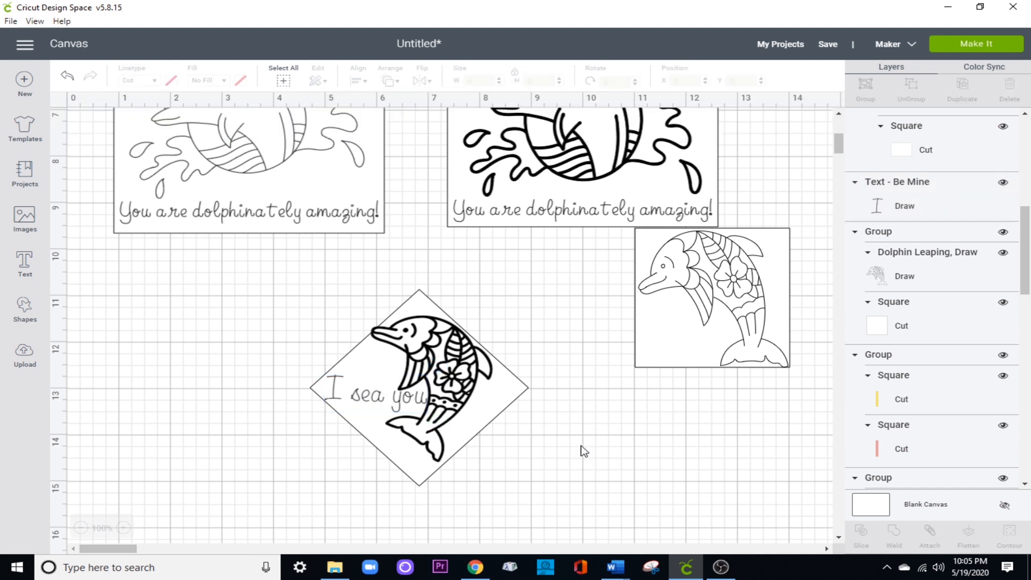
- Duplicate "I sea you" and move the copy to the empty area below the drawn floral dolphin panel
left_click(368, 400)
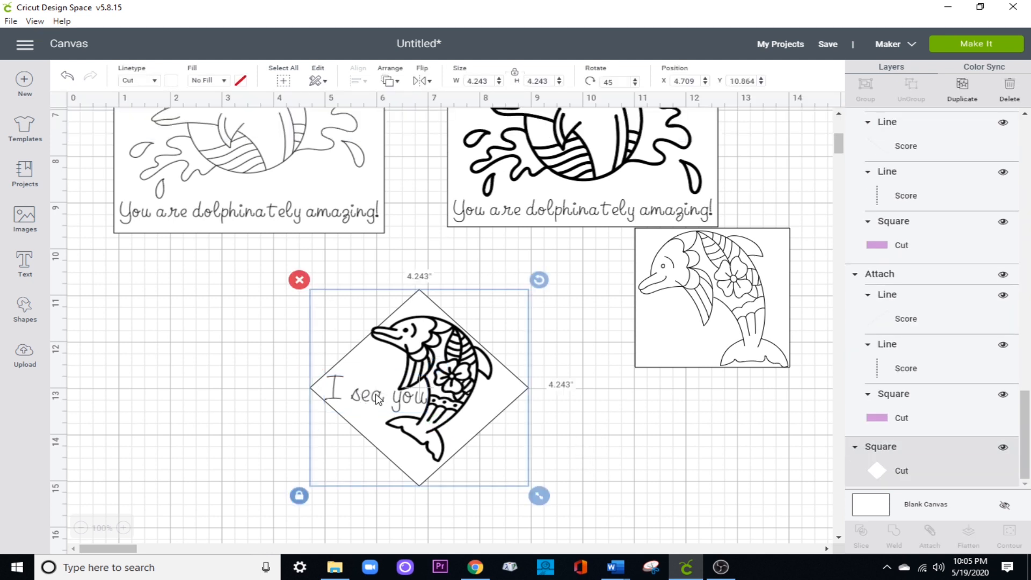
left_click(355, 396)
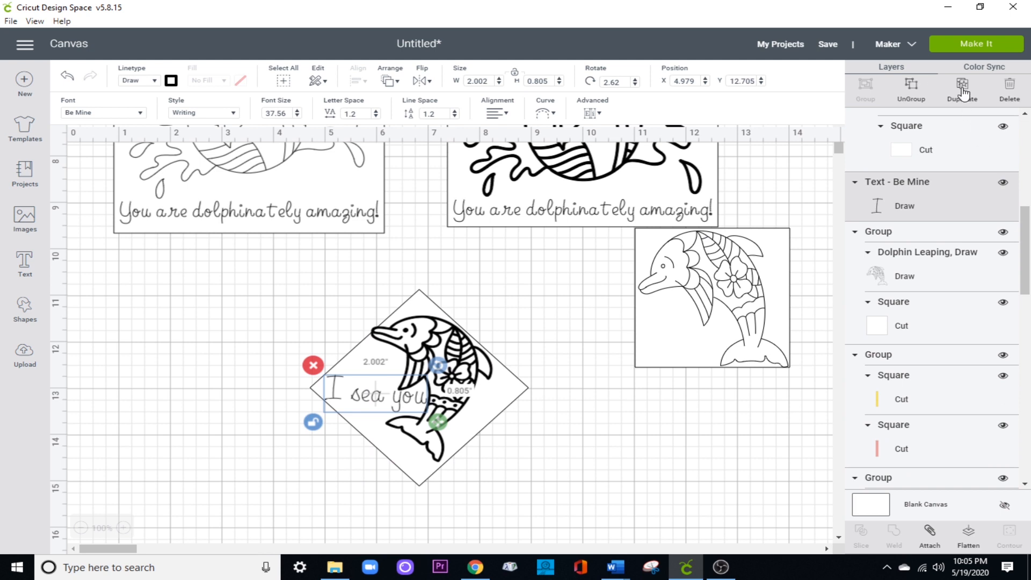
left_click(961, 94)
left_click(356, 422)
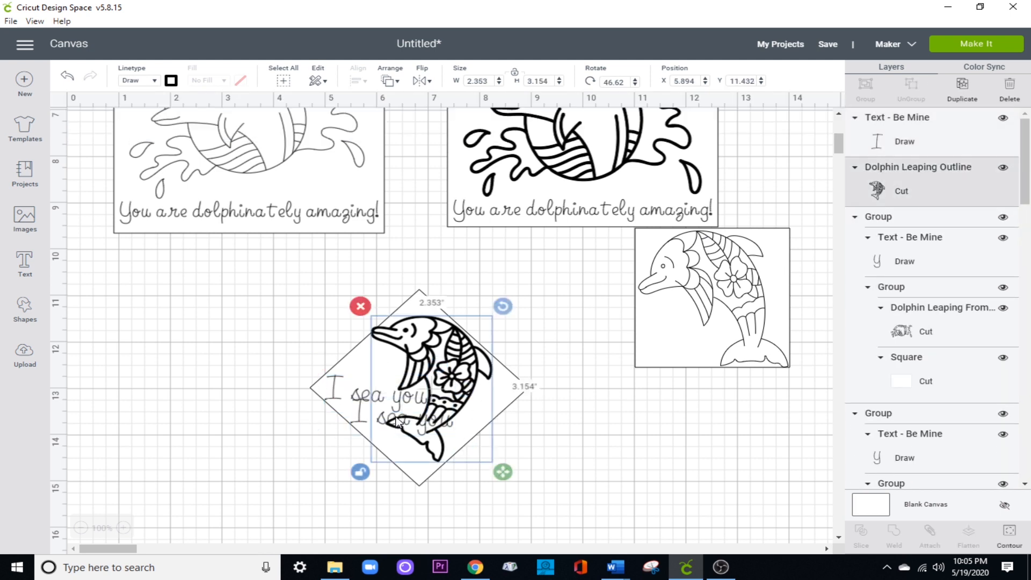
left_click(355, 421)
left_click_drag(356, 421, 591, 416)
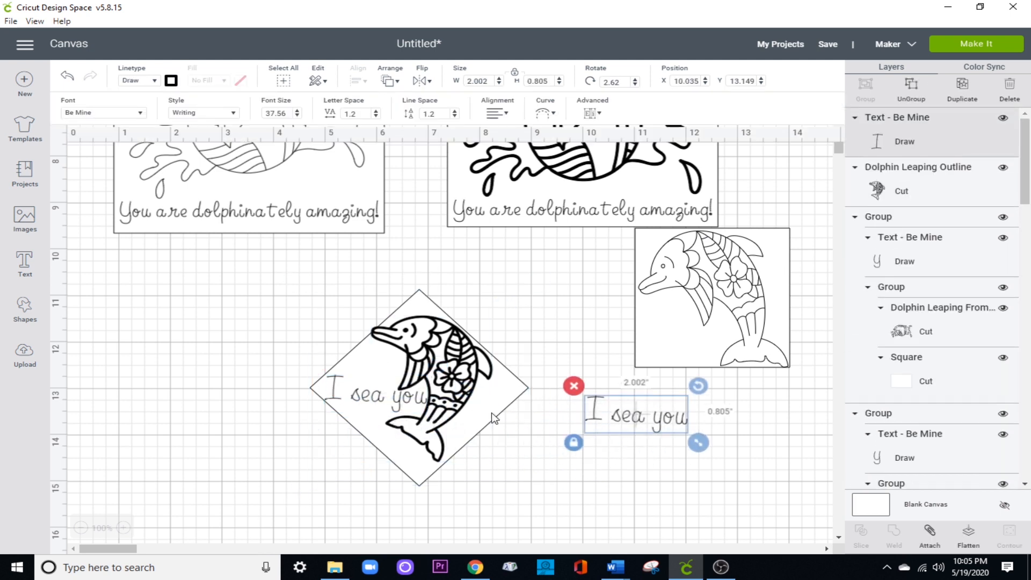
- Attach the original "I sea you" to its diamond and send the attached pair behind the cut floral dolphin
left_click(259, 368)
left_click_drag(269, 352, 349, 414)
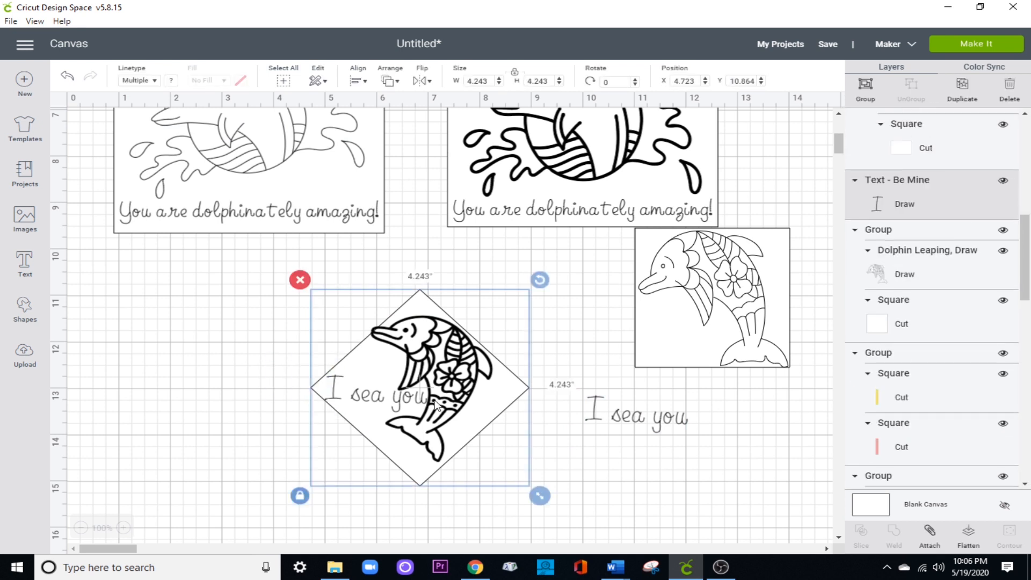
left_click(934, 530)
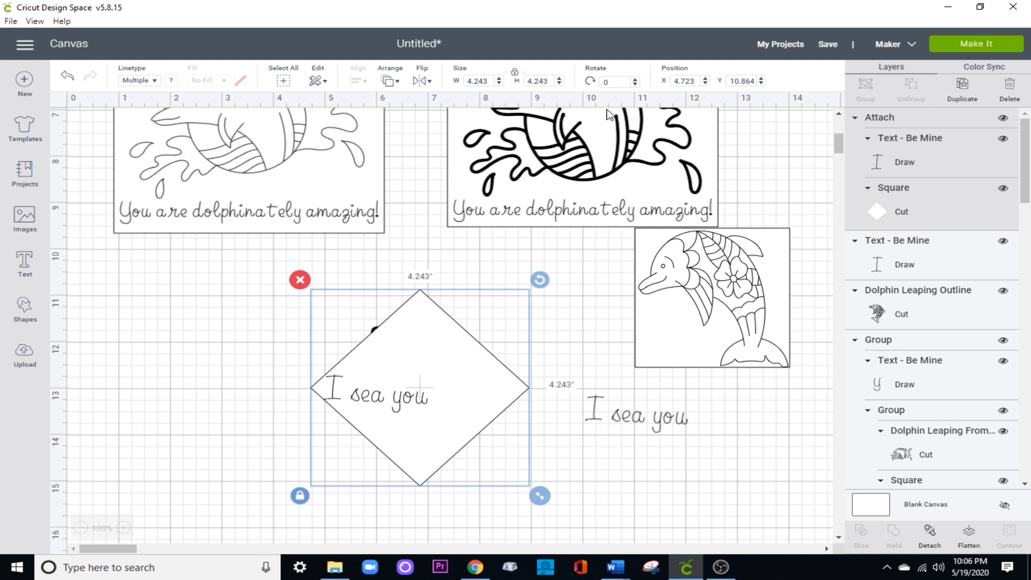
left_click(394, 82)
left_click(411, 115)
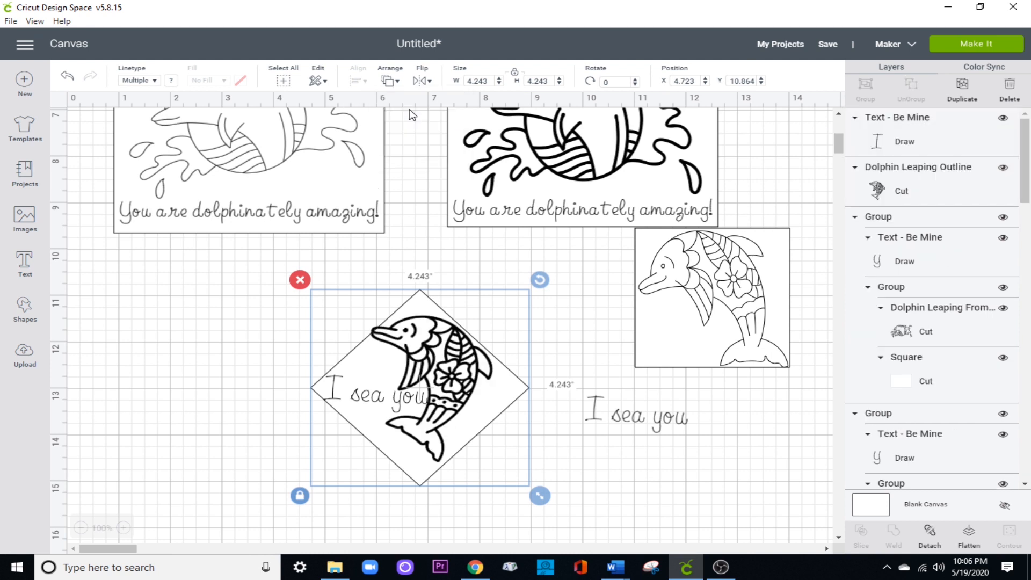
- Rotate the drawn floral dolphin panel to 45 degrees and move it down clear of the sentiment panel above
left_click(733, 345)
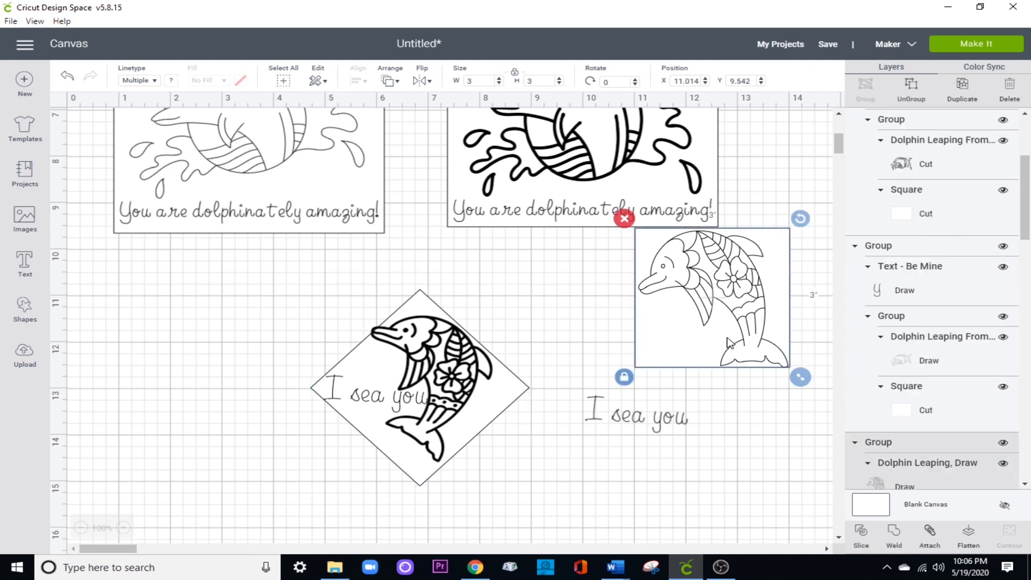
left_click(607, 81)
type("45")
key("Return")
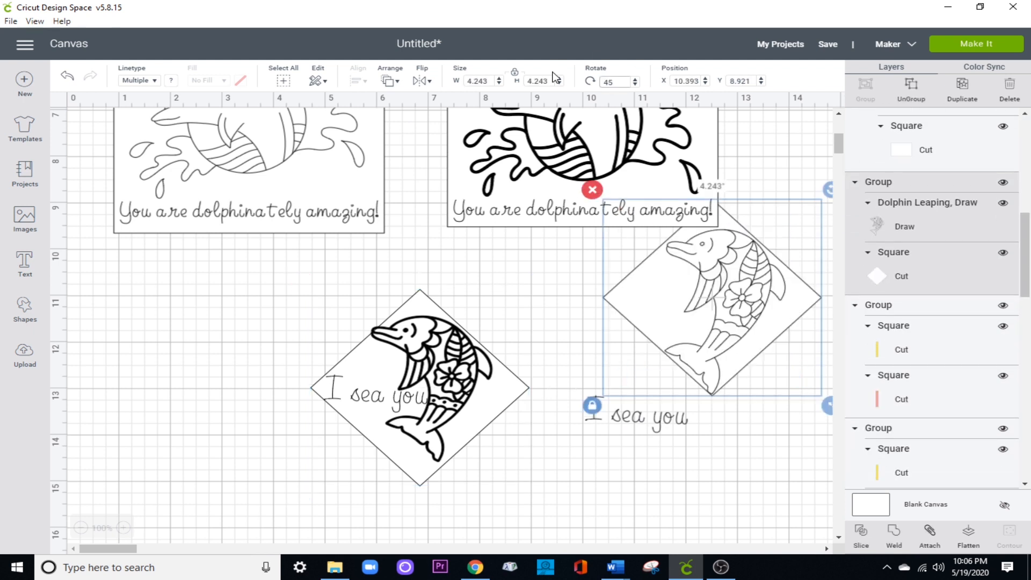
left_click_drag(700, 345, 699, 381)
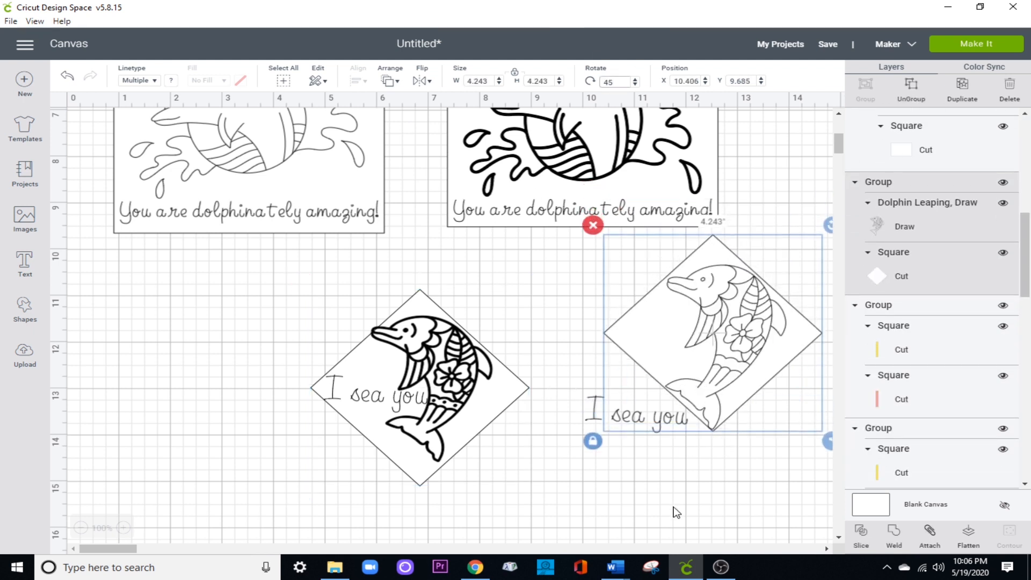
left_click(674, 508)
- Ungroup the rotated drawn floral dolphin from its square and turn the dolphin back to about 30.25 degrees
left_click(698, 391)
left_click(913, 88)
left_click(747, 328)
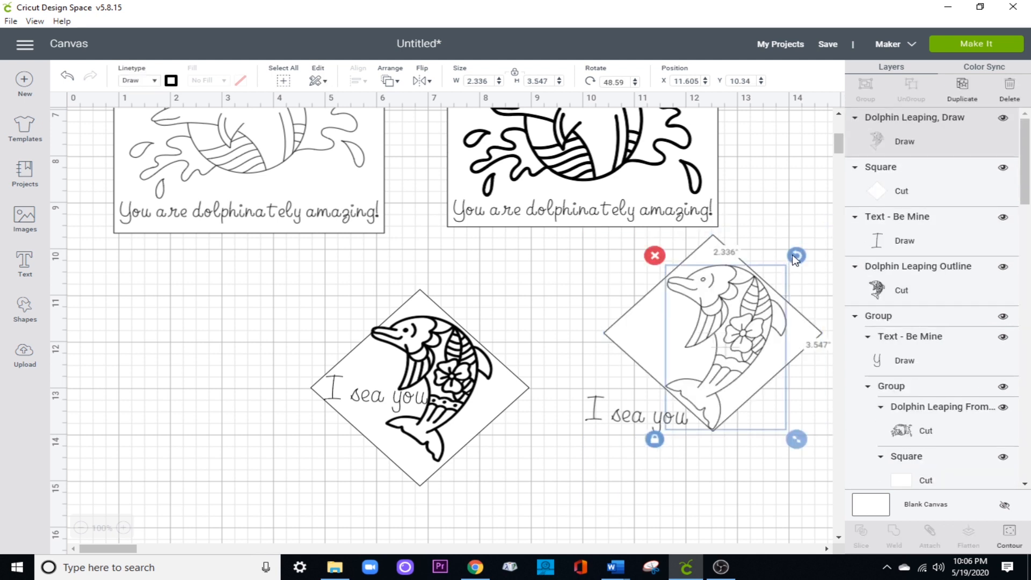
mouse_move(797, 255)
left_mouse_down()
mouse_move(760, 245)
mouse_move(782, 258)
left_mouse_up()
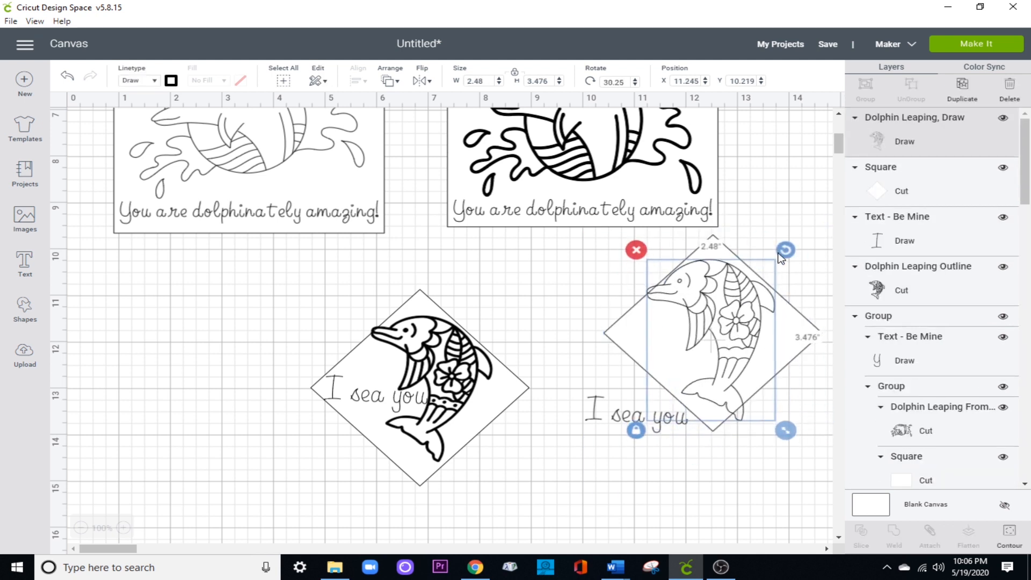
- Resize the drawn floral dolphin proportionally, trying a width of 2.5 inches and settling on 2.25 inches
double_click(494, 85)
type("2.5")
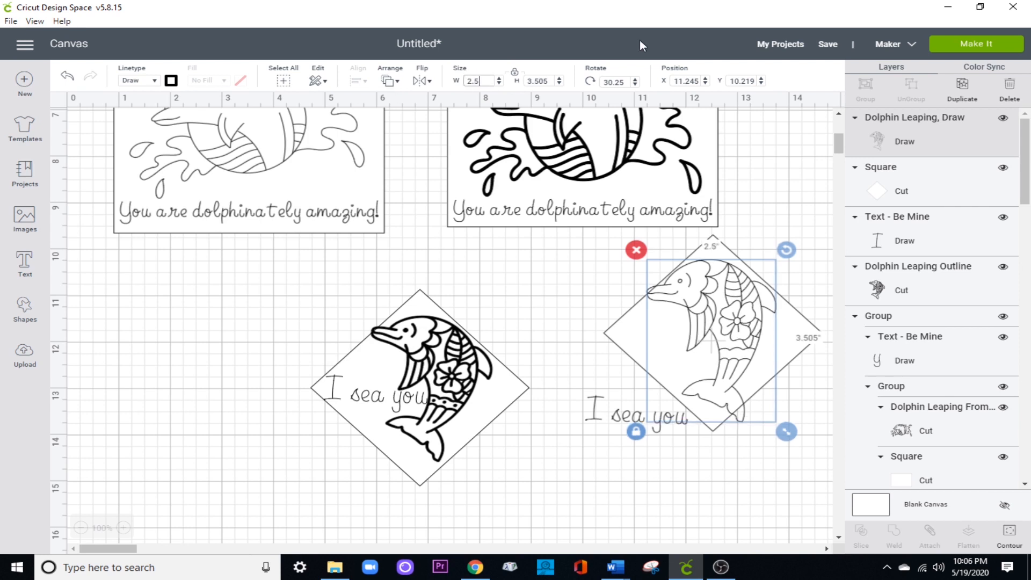
key("Return")
type("2.25")
key("Return")
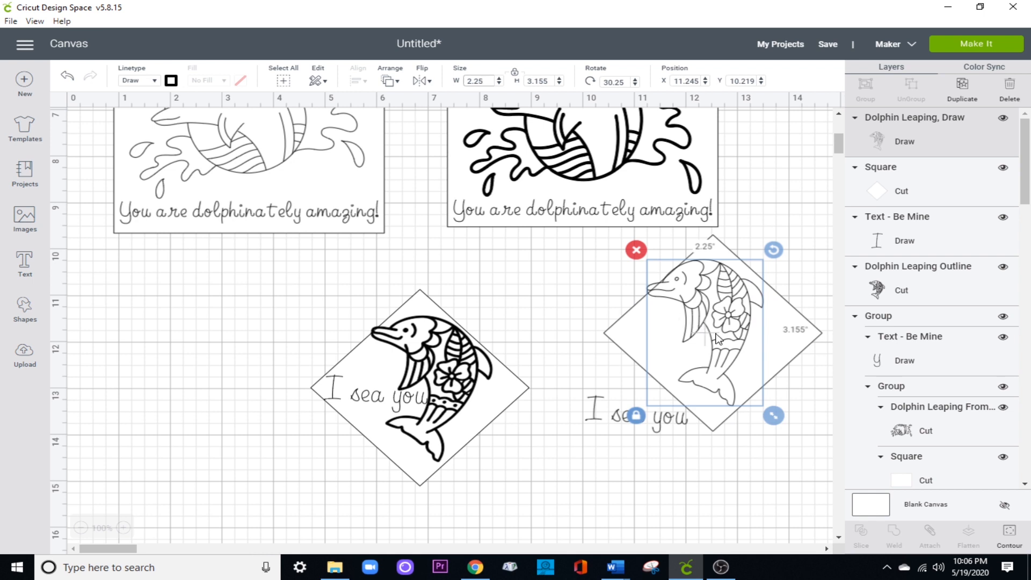
- Rotate the drawn floral dolphin to about 41.55 degrees and position it on the diamond's right half, leaving room for the sentiment
left_click_drag(717, 339, 728, 338)
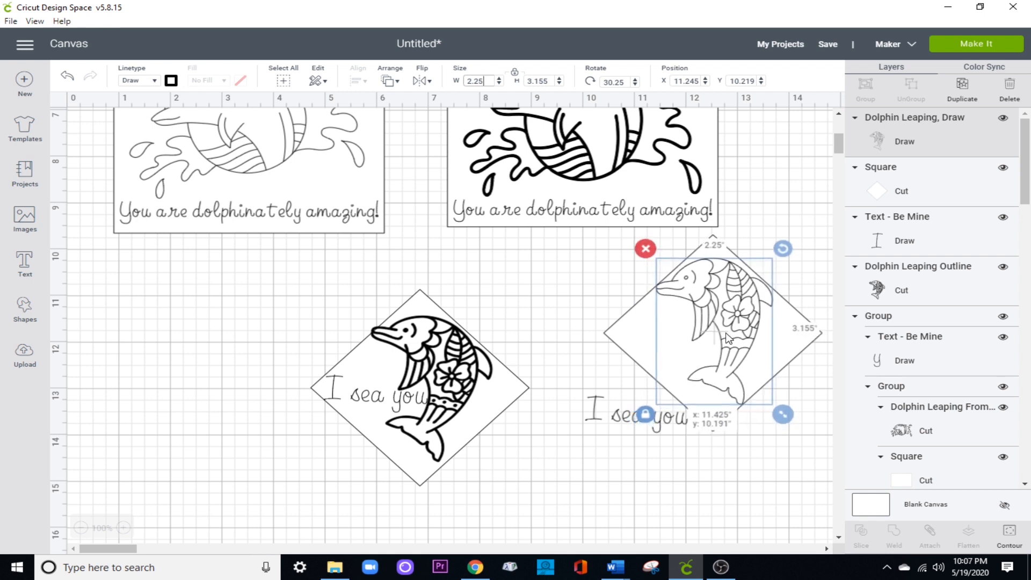
left_click(656, 504)
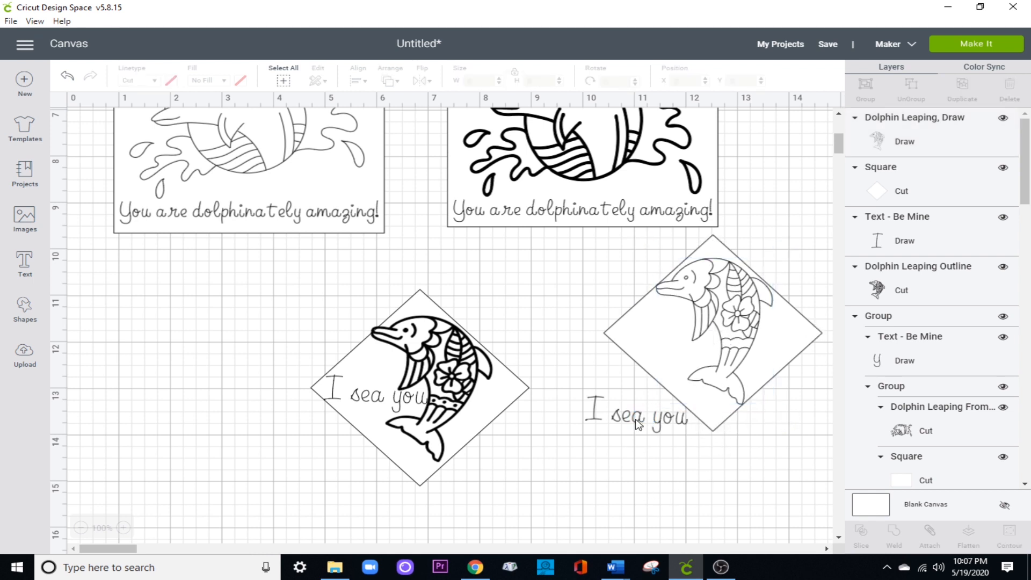
left_click(736, 348)
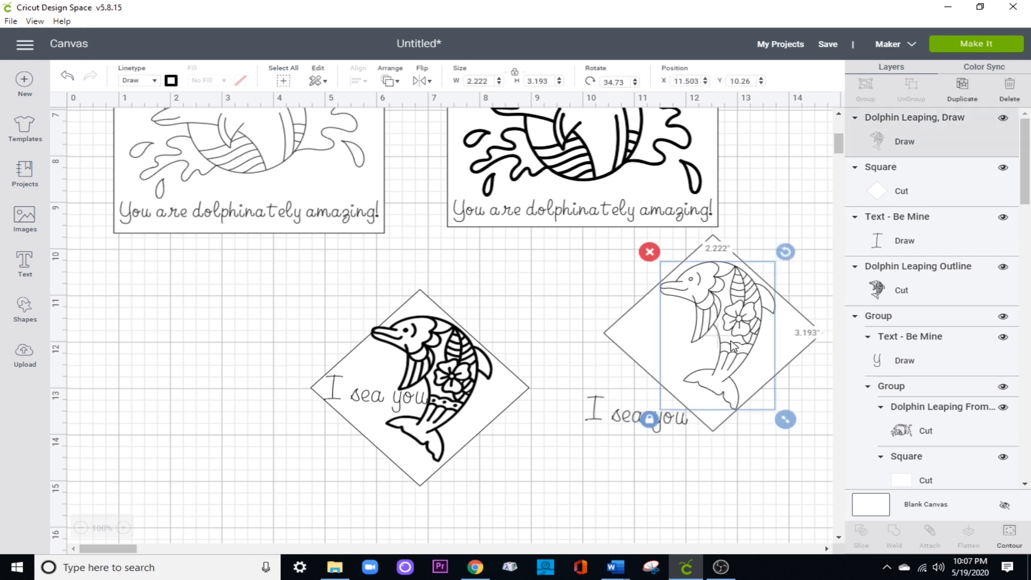
left_click_drag(785, 252, 795, 260)
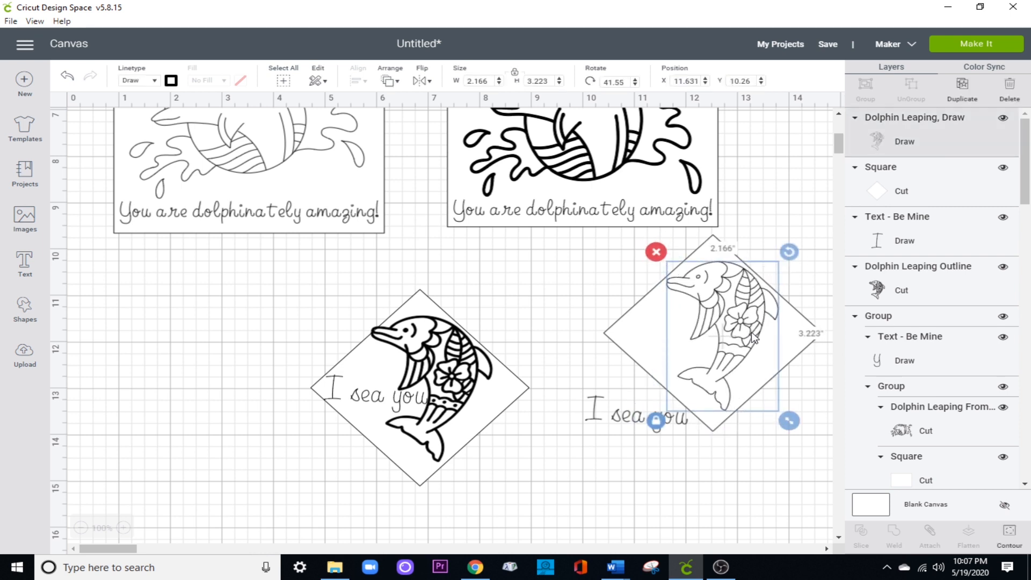
left_click_drag(740, 340, 744, 342)
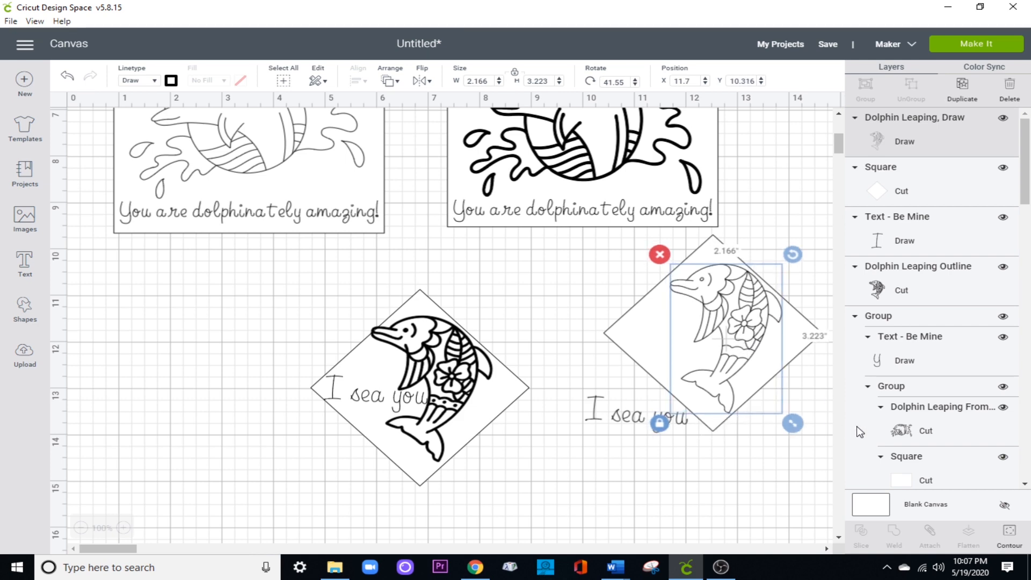
- Move the loose "I sea you" text onto the drawn dolphin's diamond and bring it to the front
left_click(856, 426)
scroll(586, 495, "down", 3)
left_click(600, 403)
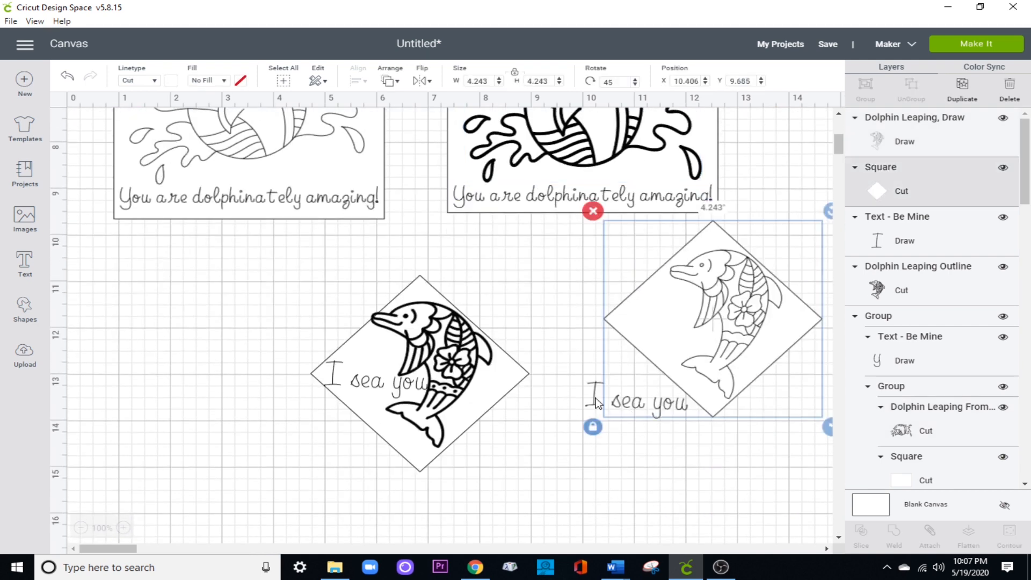
left_click_drag(600, 399, 631, 326)
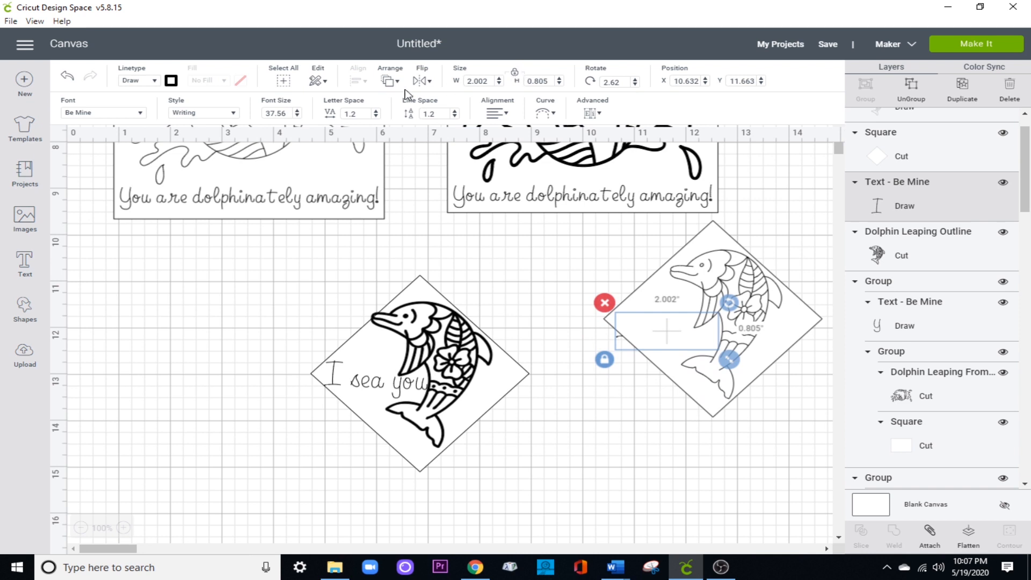
left_click(390, 80)
left_click(411, 155)
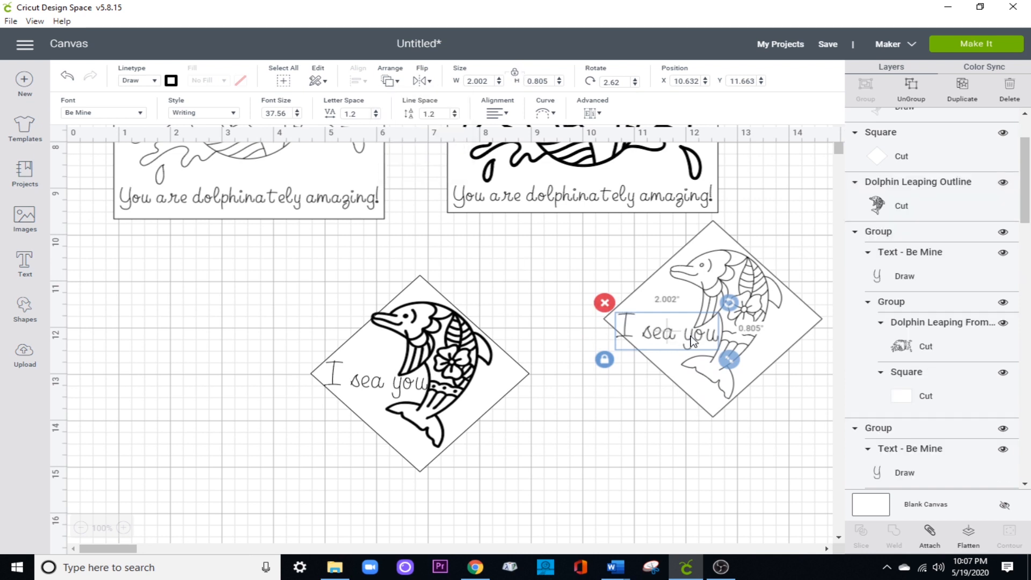
left_click_drag(693, 342, 692, 344)
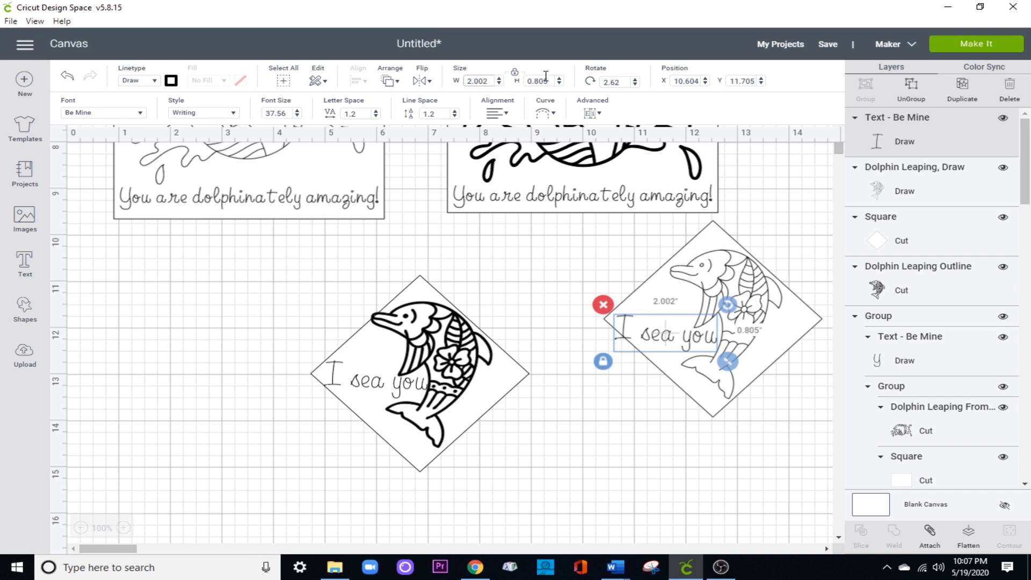
- Set the "I sea you" text height to 0.75 inches and reposition it beside the drawn dolphin
left_click_drag(549, 80, 427, 70)
type(".75")
key("Return")
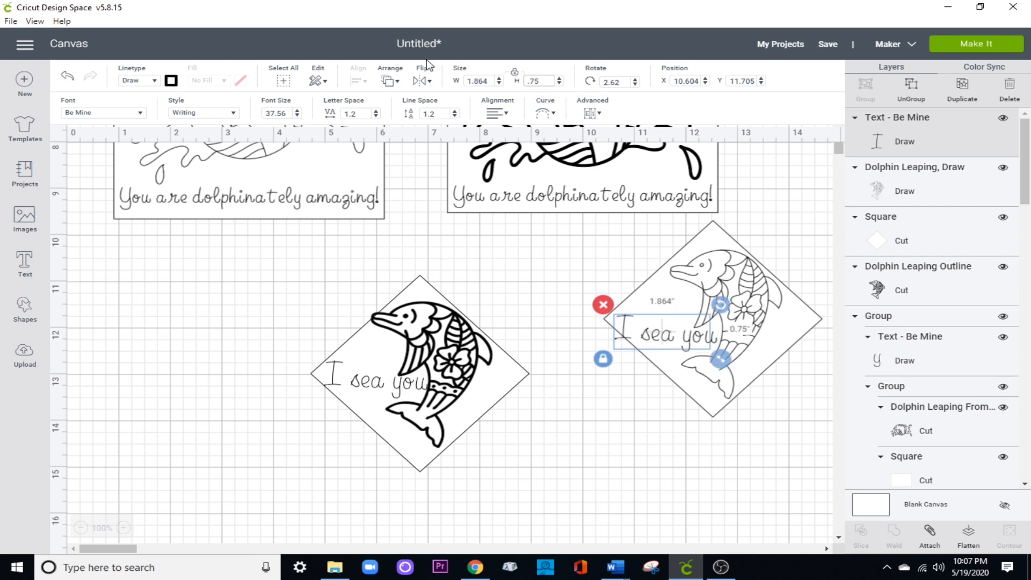
left_click_drag(659, 341, 665, 336)
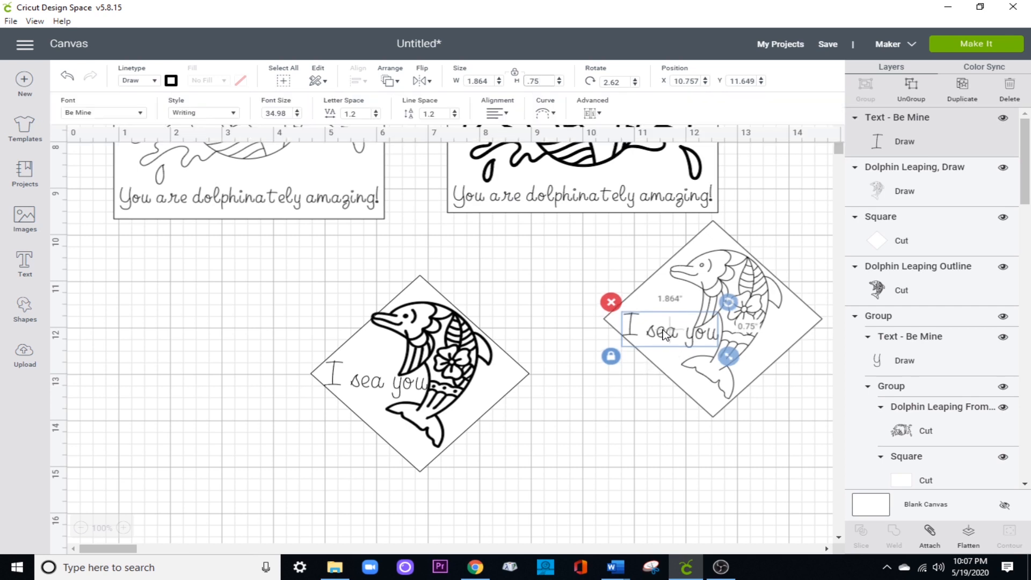
left_click(745, 314)
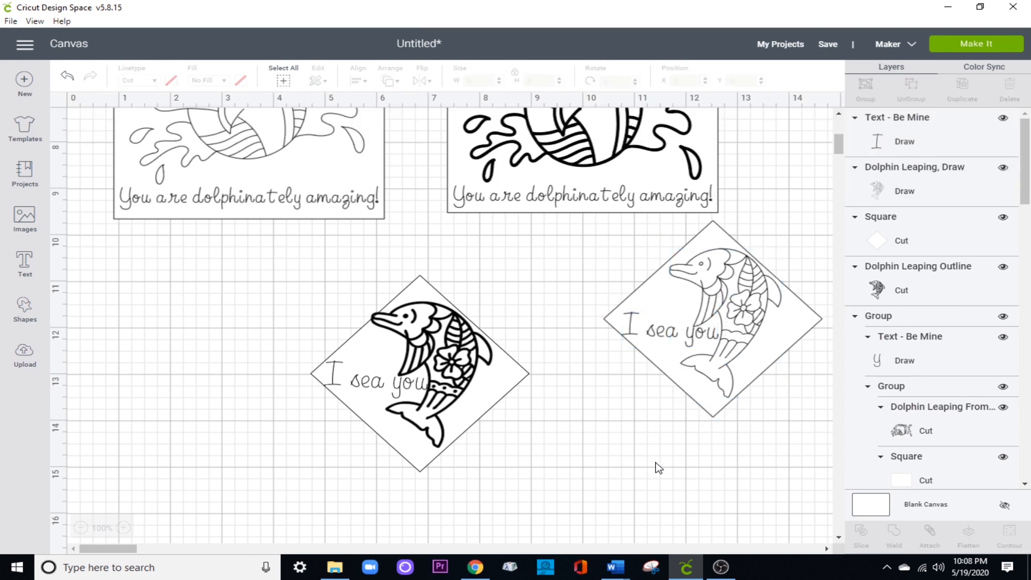
- Attach the "I sea you" text and drawn floral dolphin to their diamond, with the panel placed beside the cut floral dolphin panel
left_click(655, 328)
left_click(592, 213)
left_click_drag(575, 251, 688, 366)
left_click(932, 538)
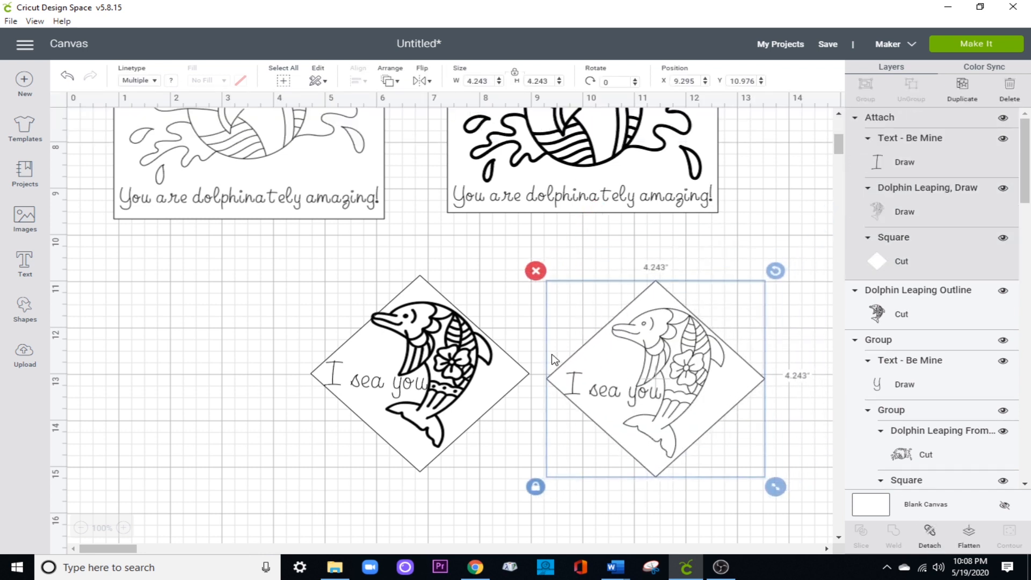
- Ungroup the drawn leaping dolphin panel completely into its dolphin, rectangle and sentiment
scroll(352, 338, "up", 3)
left_click(236, 257)
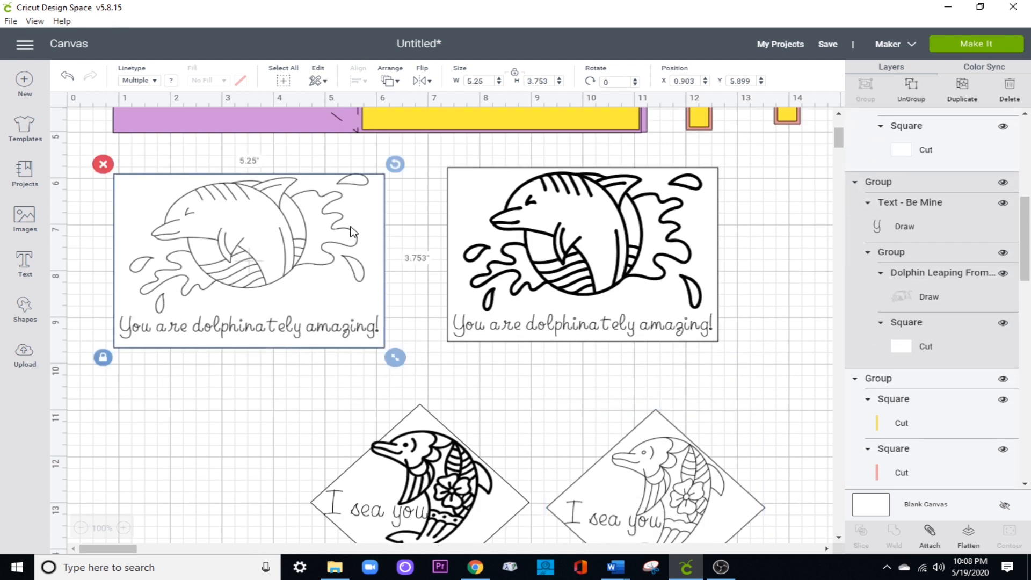
left_click(429, 202)
left_click(255, 239)
left_click(911, 91)
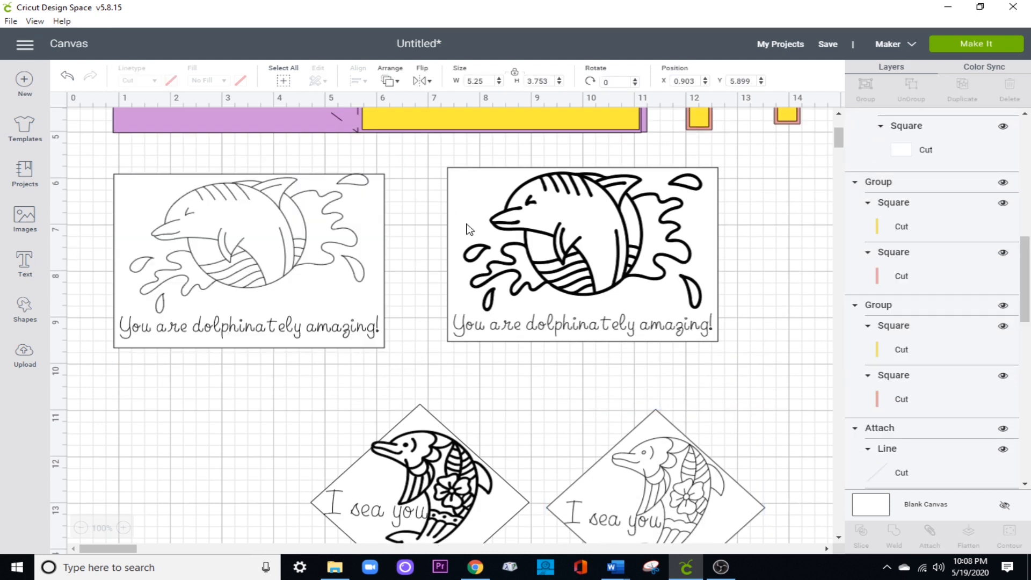
left_click(911, 91)
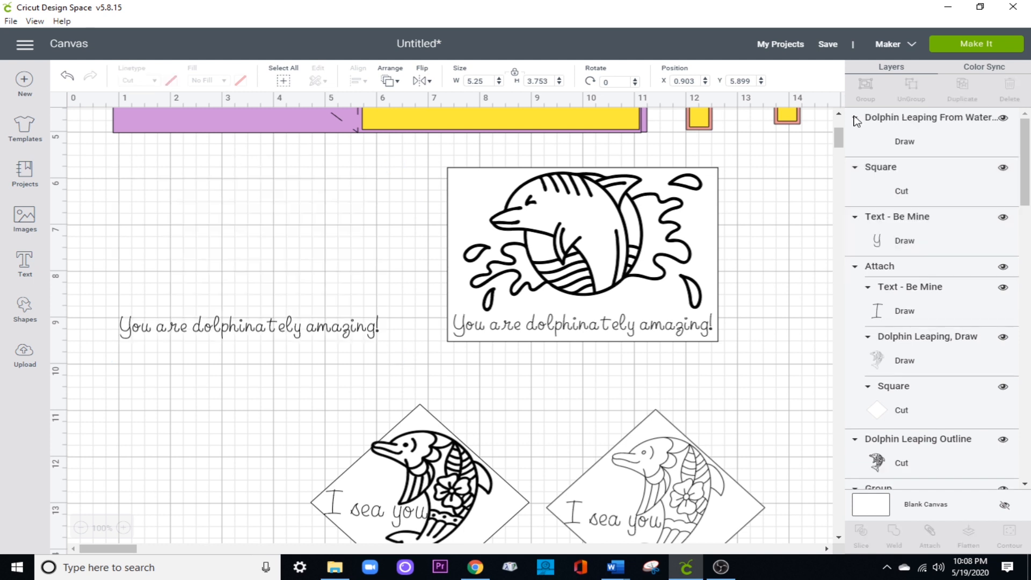
- Send the drawn panel's white rectangle behind its sentiment and attach the dolphin, sentiment and rectangle together
left_click(276, 256)
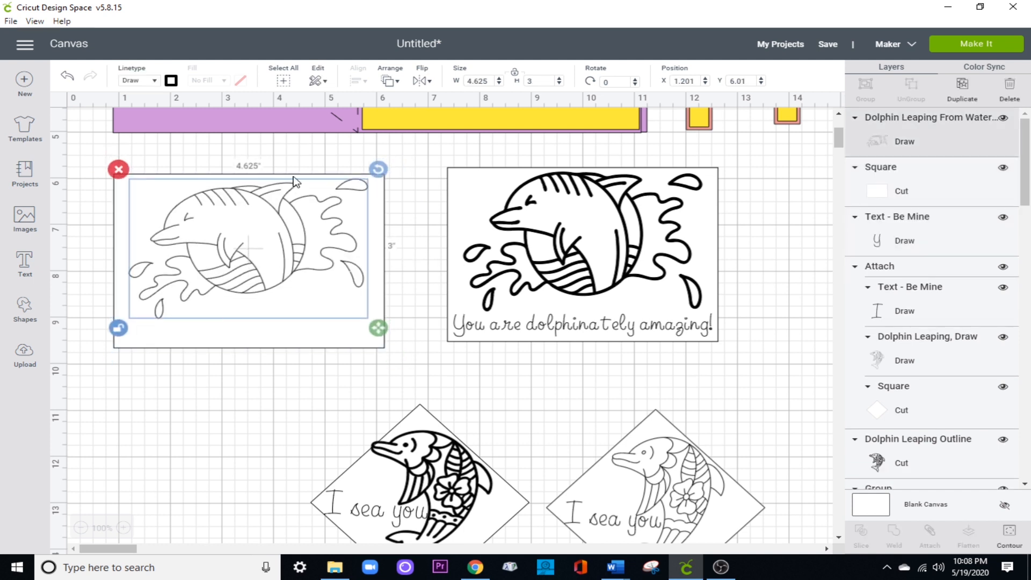
left_click(384, 277)
left_click(391, 82)
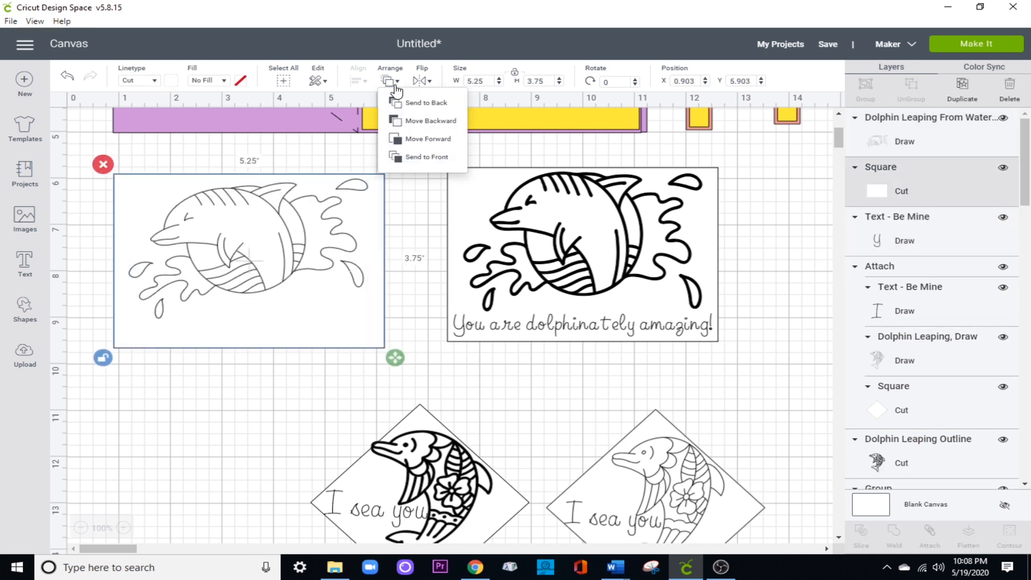
left_click(429, 109)
left_click(263, 432)
left_click_drag(102, 175, 235, 356)
left_click(930, 534)
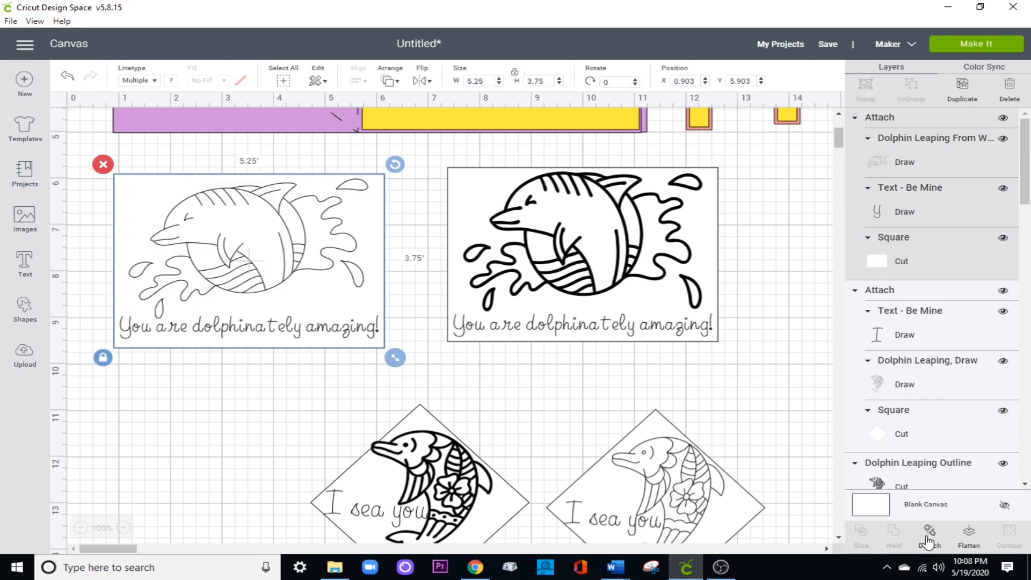
left_click(217, 396)
- Ungroup the cut leaping dolphin panel completely and send its white rectangle to the back
left_click(632, 289)
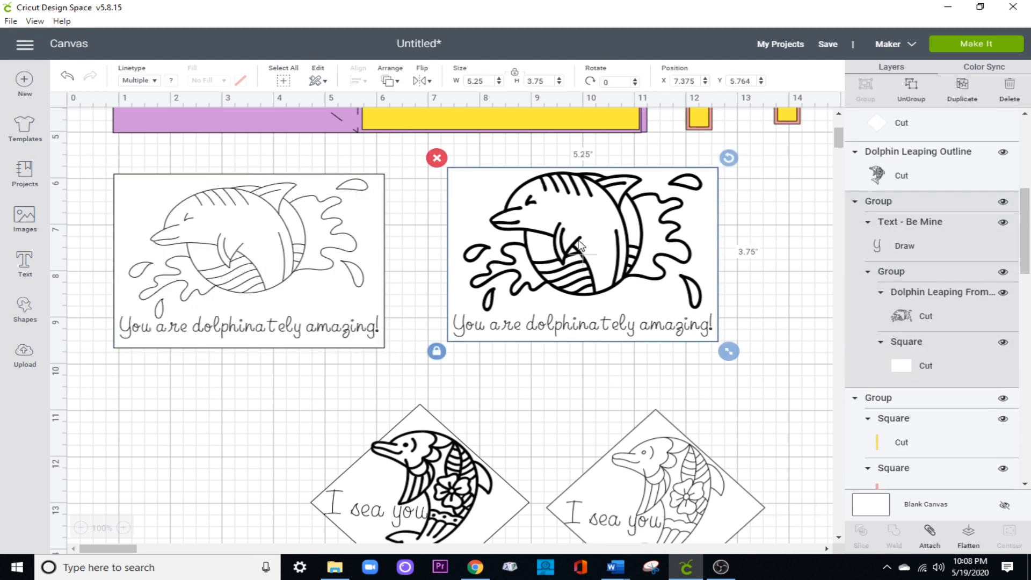
left_click(913, 86)
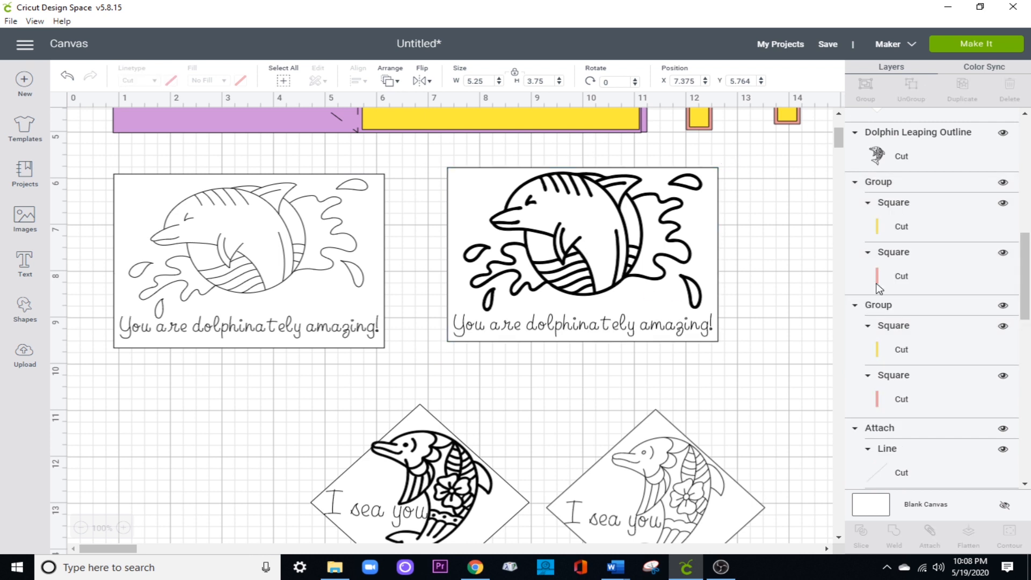
left_click(667, 329)
left_click(912, 91)
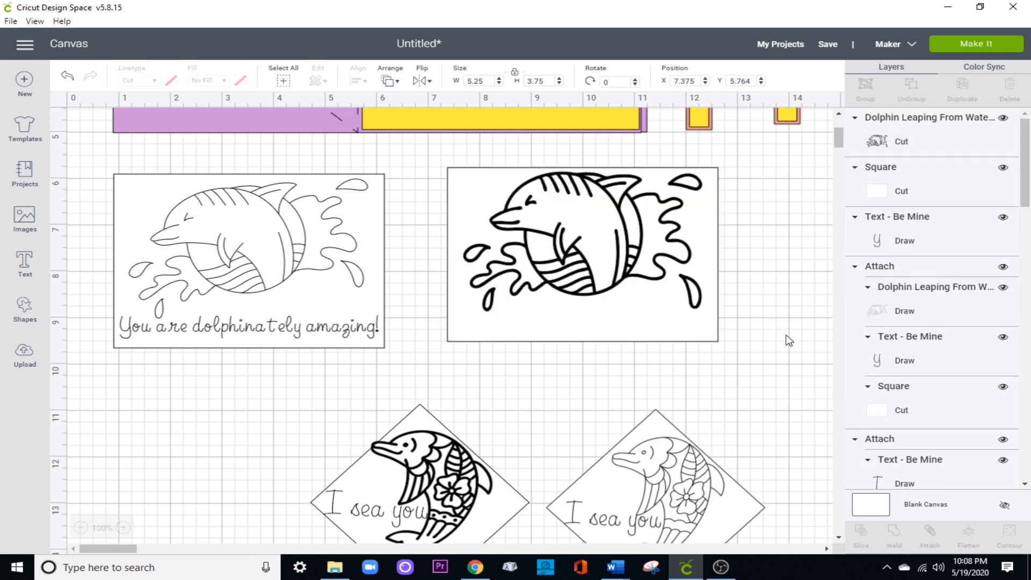
left_click(607, 335)
left_click(394, 82)
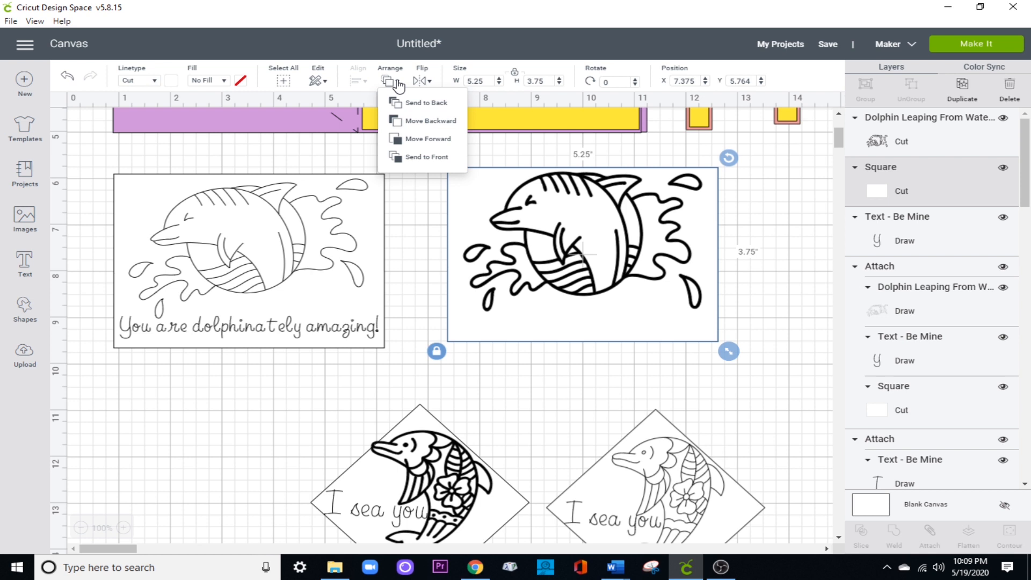
left_click(426, 103)
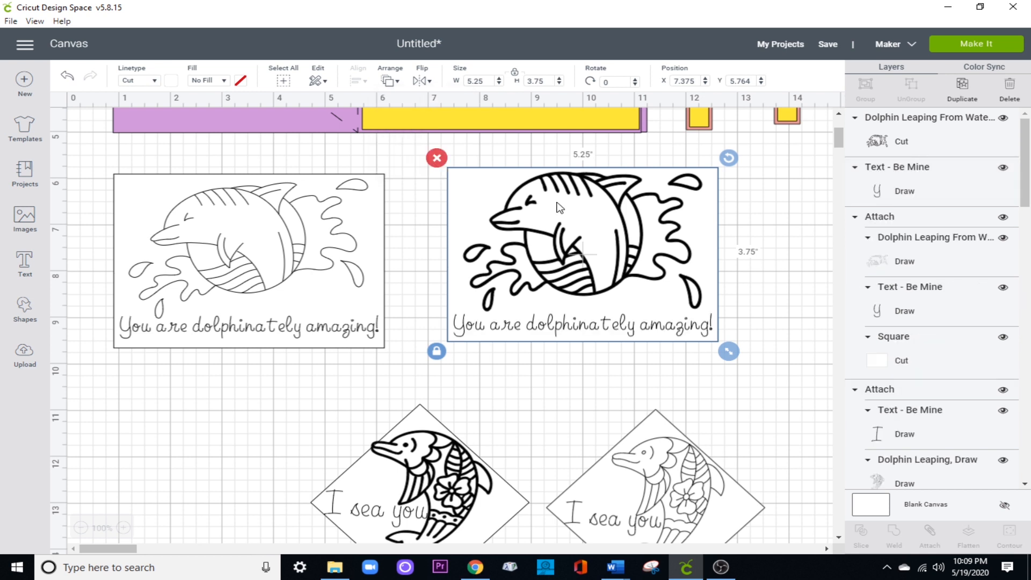
- Hide the cut leaping dolphin, attach the sentiment to its rectangle, and restore the dolphin in front of the pair
left_click(1004, 117)
left_click_drag(759, 300, 439, 354)
left_click(929, 532)
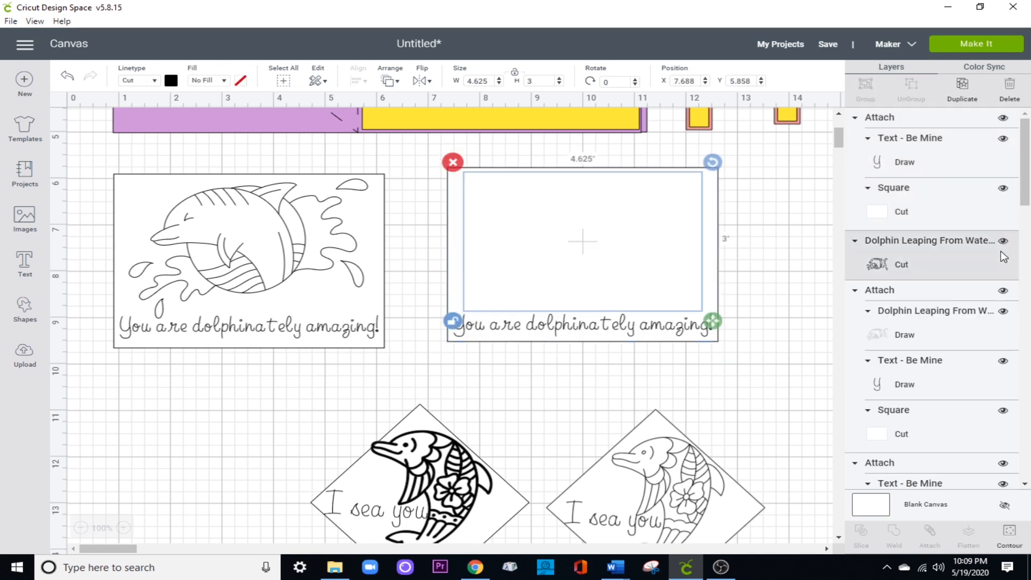
left_click(387, 81)
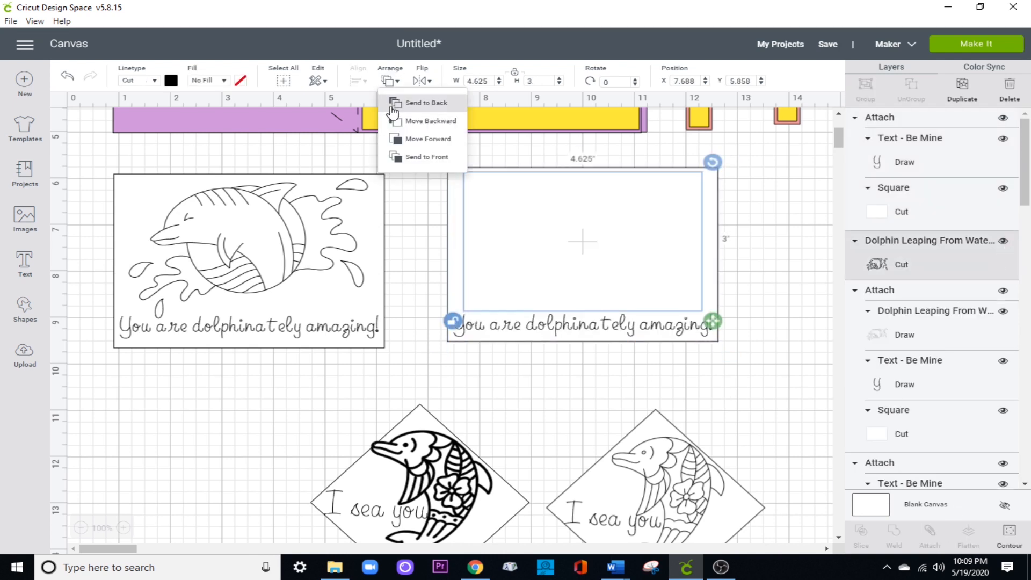
left_click(404, 159)
left_click(762, 255)
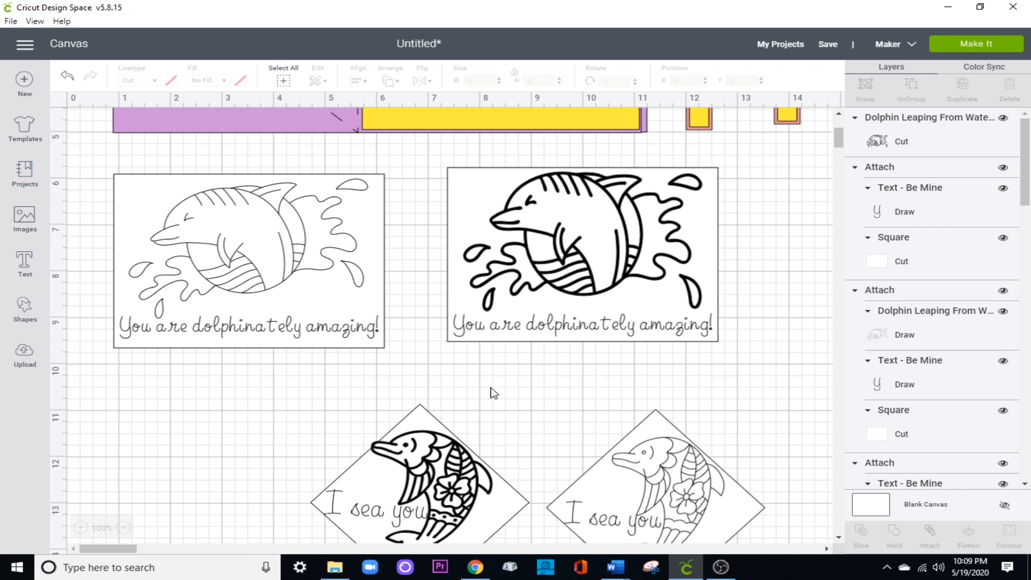
- Group the cut leaping dolphin with its attached sentiment panel and place the group on the large yellow panel
scroll(424, 301, "up", 5)
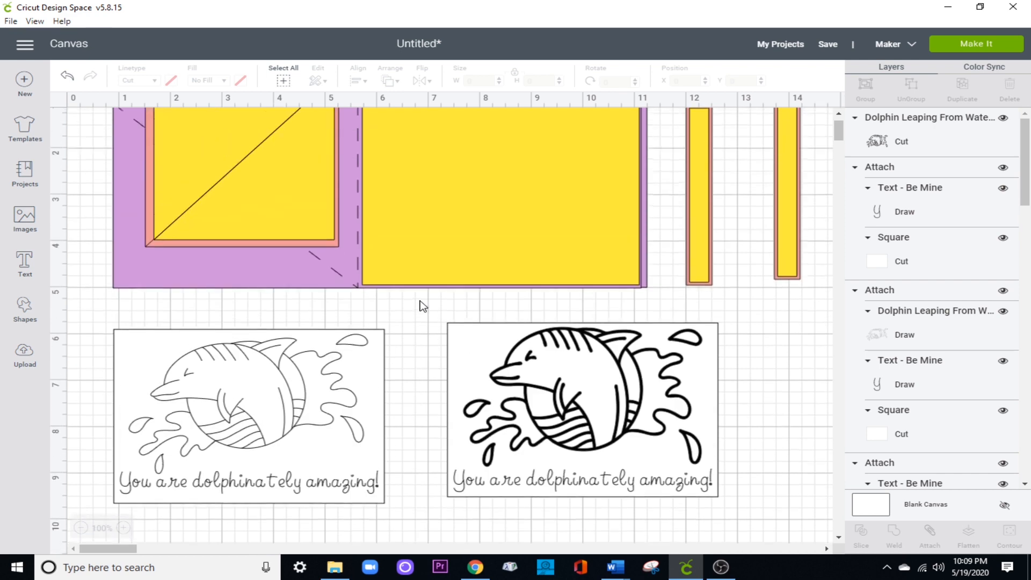
mouse_move(572, 471)
left_mouse_down()
mouse_move(486, 252)
mouse_move(540, 451)
mouse_move(564, 478)
mouse_move(584, 480)
left_mouse_up()
left_click(759, 390)
left_click_drag(747, 369, 471, 490)
left_click(866, 96)
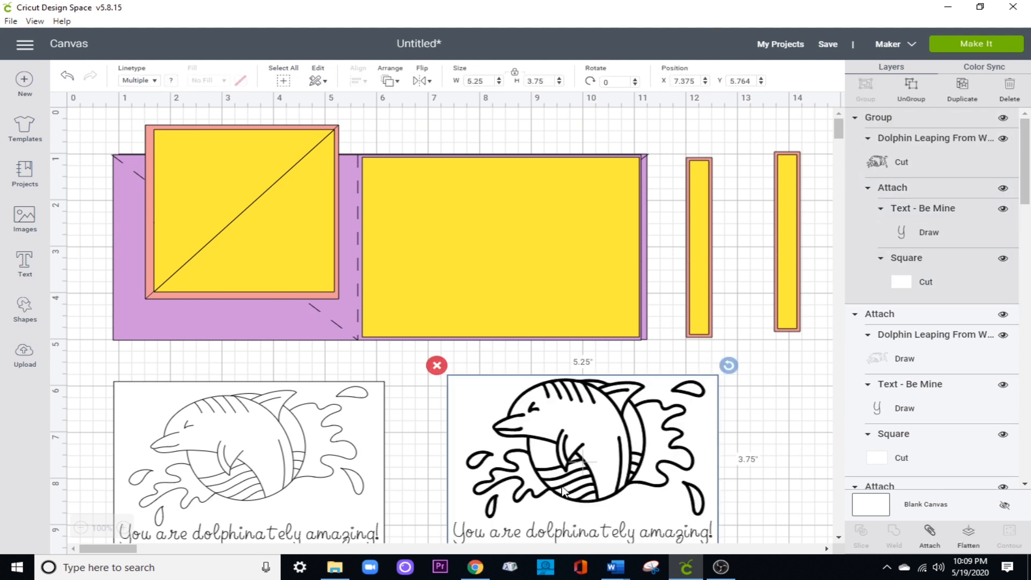
left_click_drag(563, 491, 482, 278)
- Move the drawn leaping dolphin panel below the large yellow panel and the drawn floral diamond to its left
left_click(370, 481)
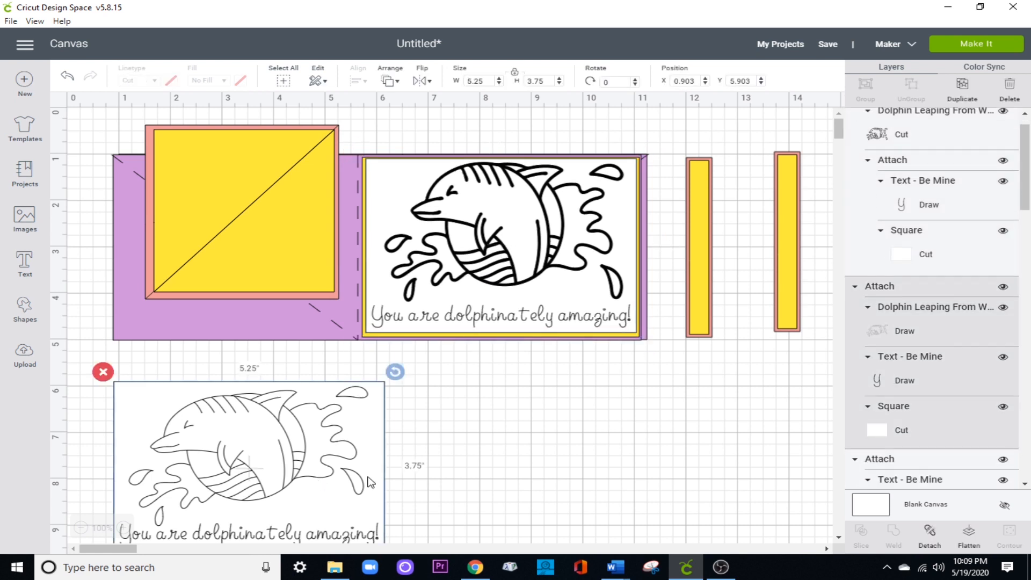
left_click_drag(369, 481, 624, 452)
scroll(704, 438, "down", 5)
left_click_drag(682, 499, 282, 223)
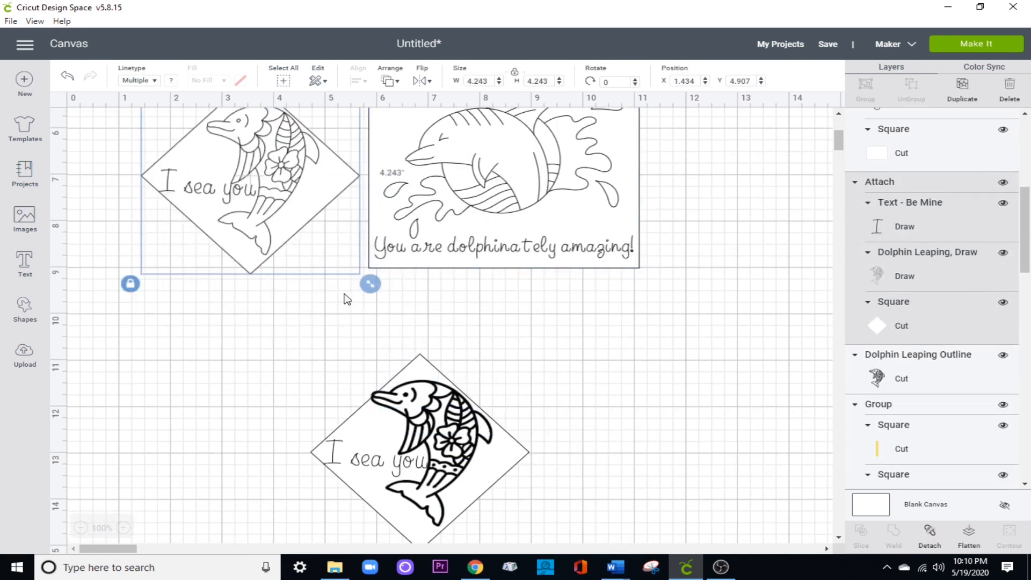
- Group the cut floral dolphin with its attached diamond and move the group below the drawn floral diamond
mouse_move(430, 470)
left_mouse_down()
mouse_move(280, 392)
mouse_move(428, 468)
left_mouse_up()
left_click(539, 490)
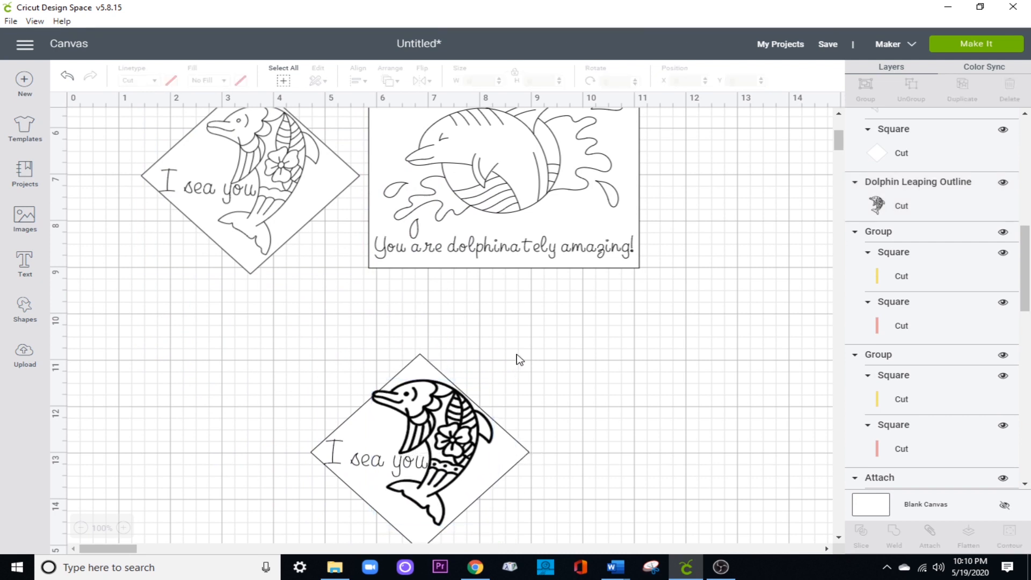
left_click_drag(468, 433, 215, 310)
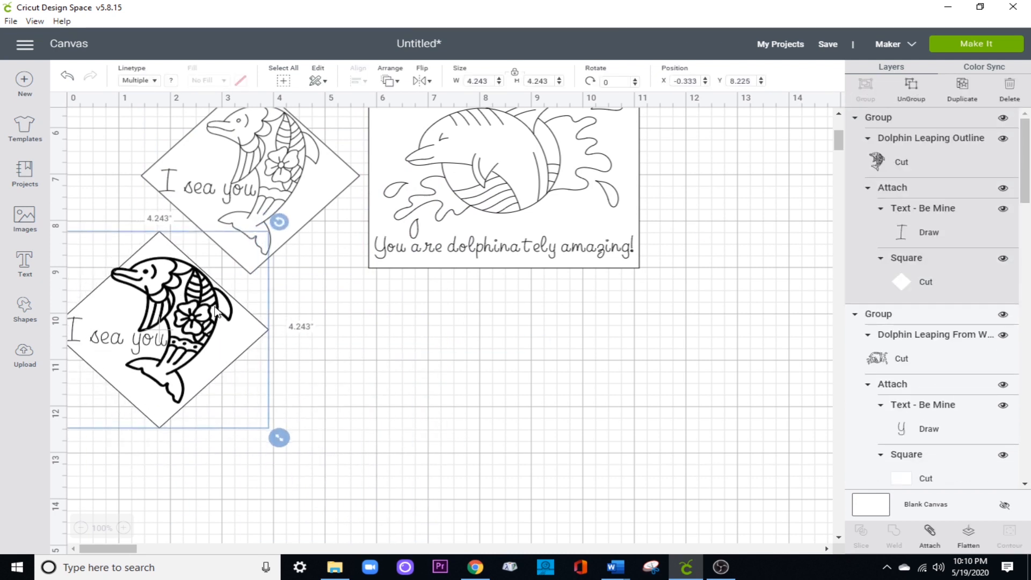
scroll(215, 311, "up", 2)
- Save the project under the name "Krafttherapy triangle fold card", keeping it public
left_click(828, 44)
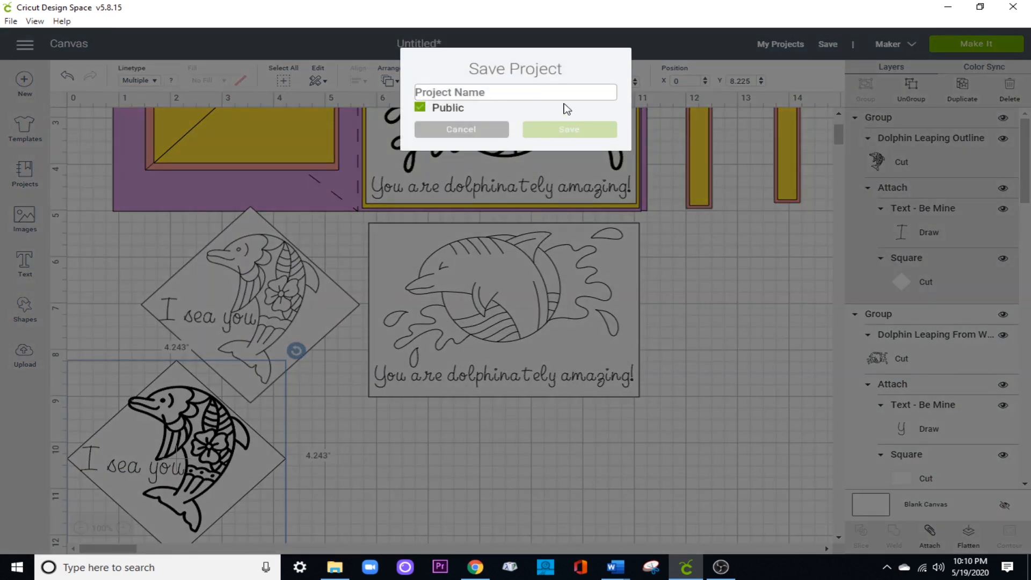
type("Kraftther")
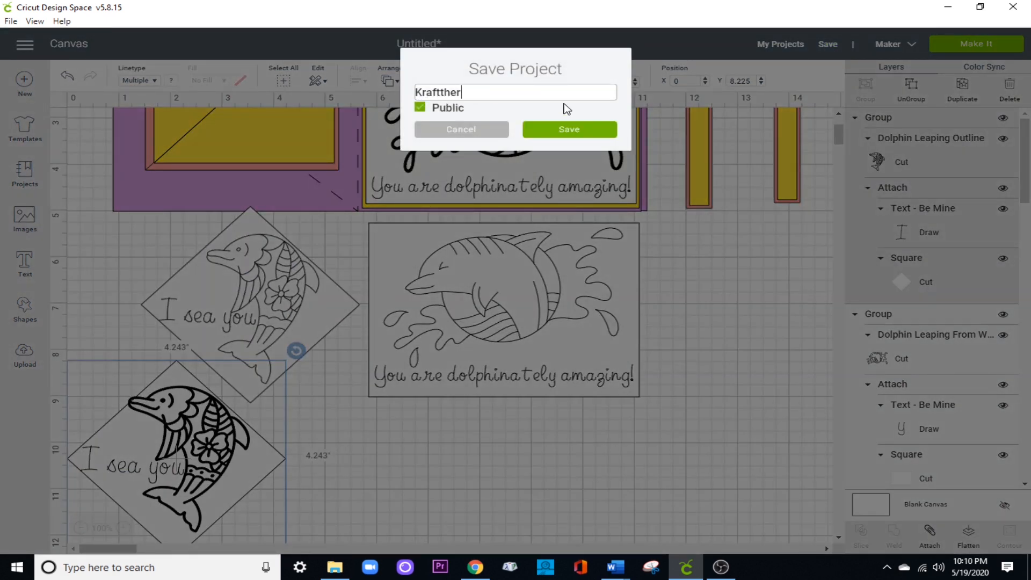
type("apy triangle fold ca")
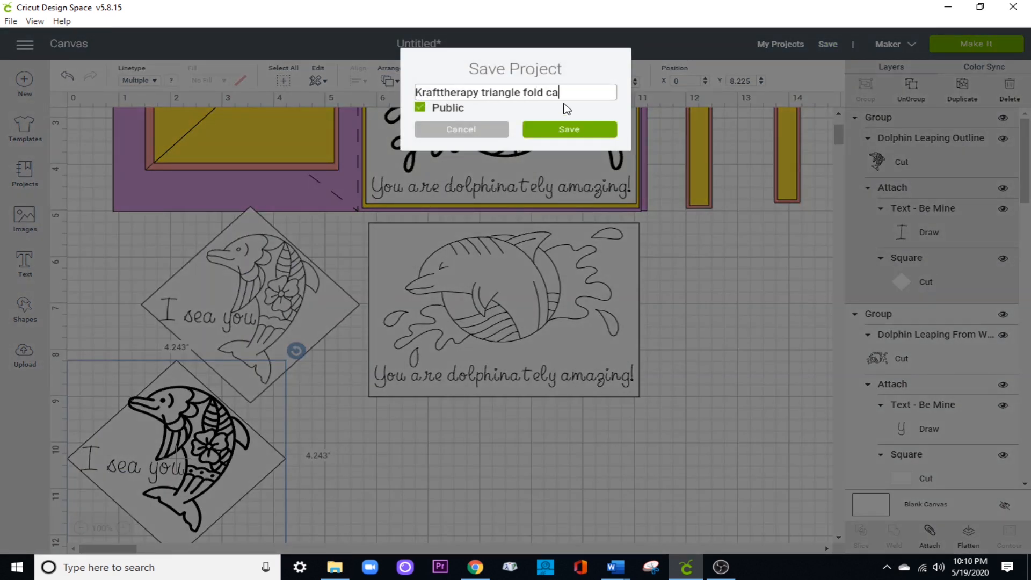
type("rd")
key("Return")
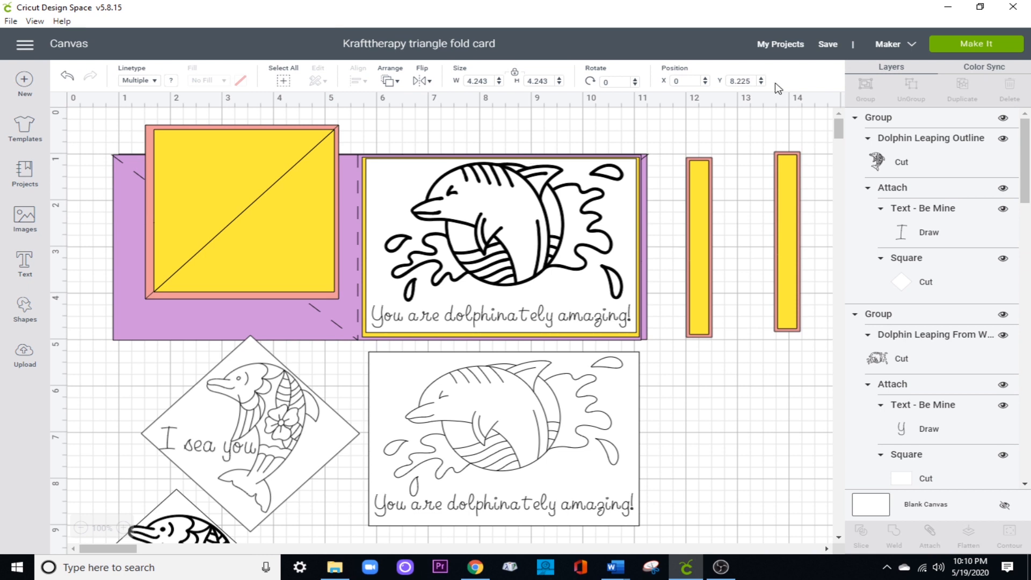
- Send the card to mat preparation and review the black cut mat, the remaining mats and the first draw-and-cut mat
left_click(984, 44)
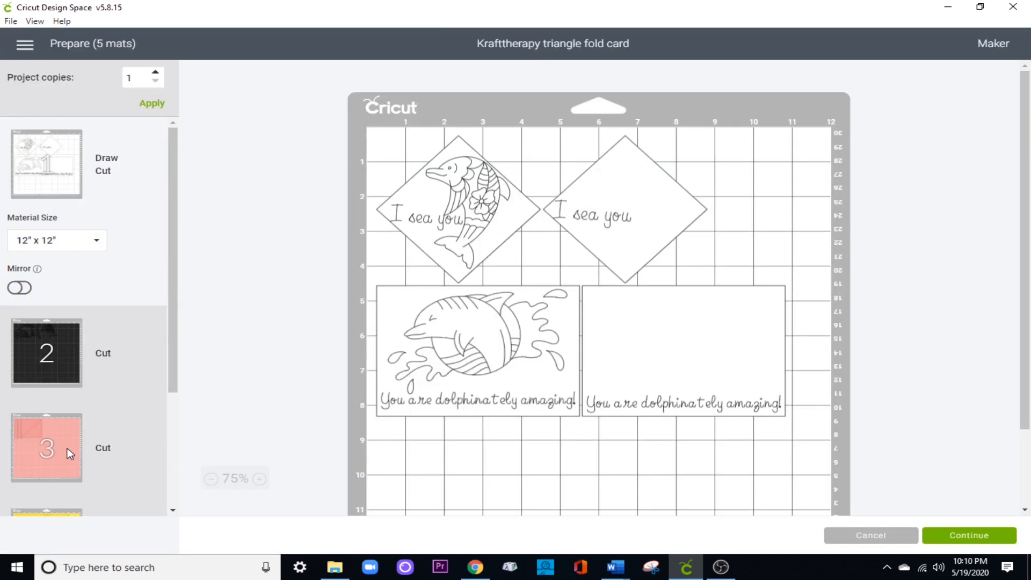
left_click(142, 377)
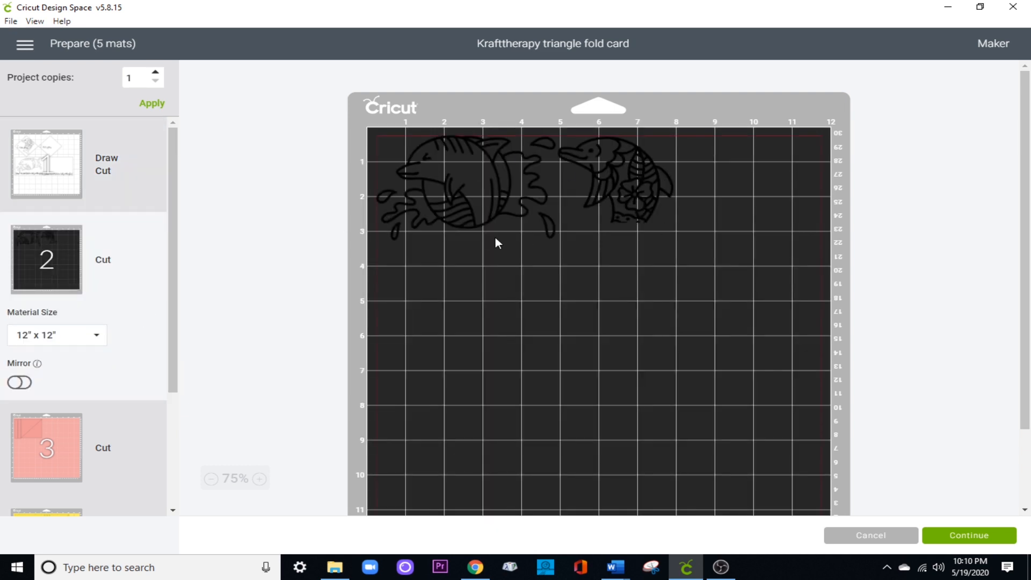
scroll(62, 430, "down", 3)
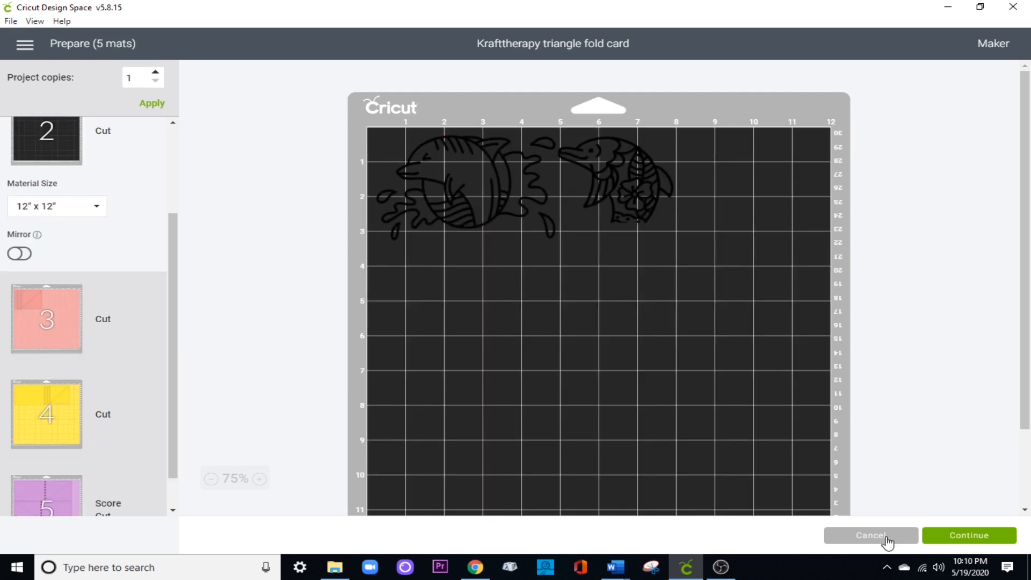
scroll(31, 131, "up", 3)
left_click(43, 162)
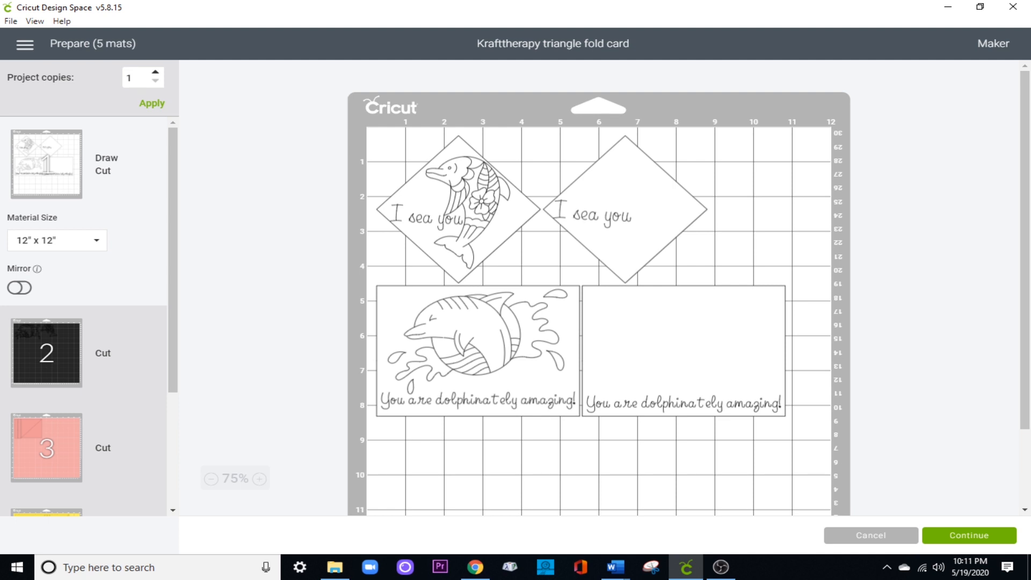
key("alt+Tab")
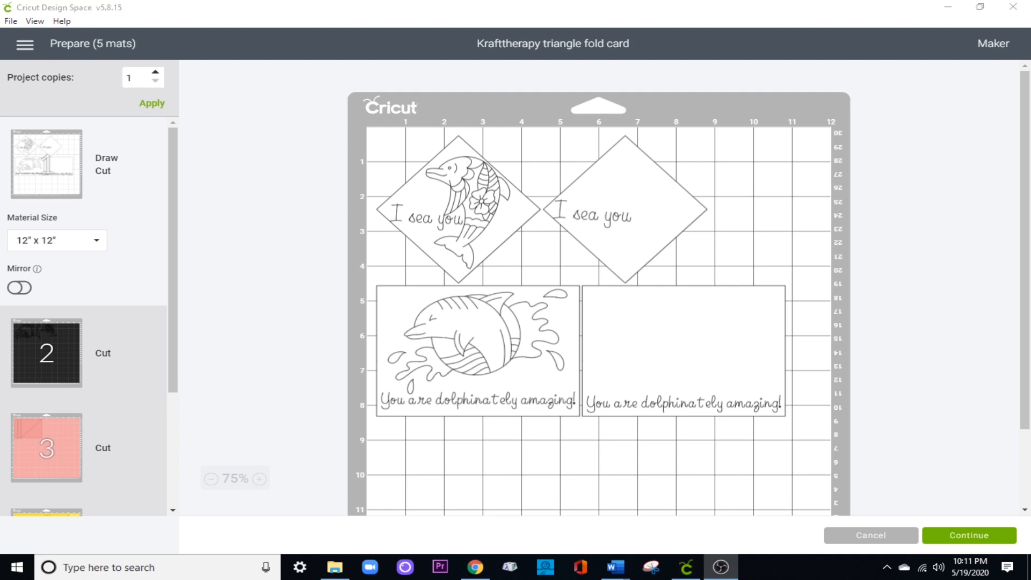